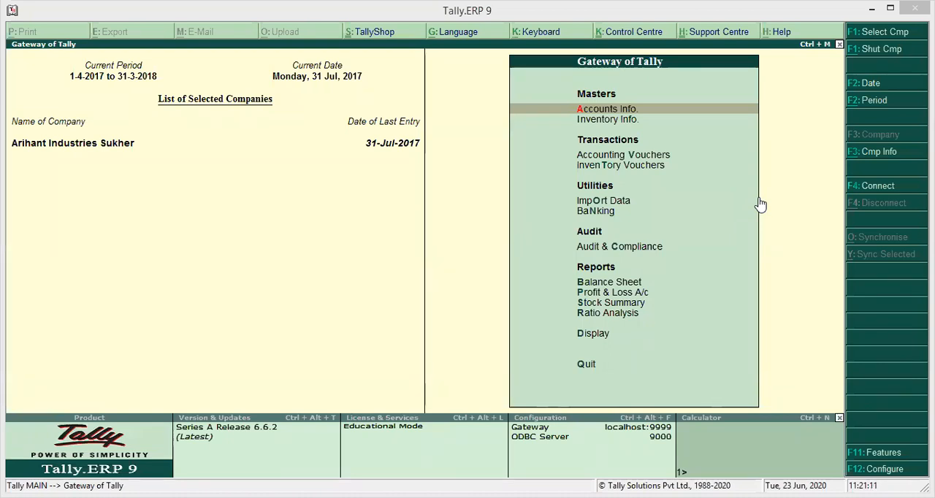
# Start a purchase voucher with supplier invoice number 105 and keep its date as 31-Jul-2017
pyautogui.click(480, 191)
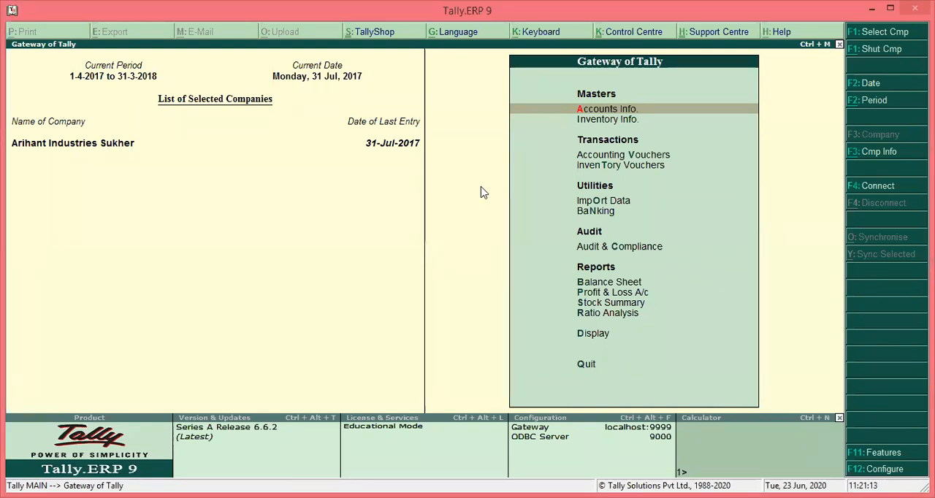
pyautogui.press('v')
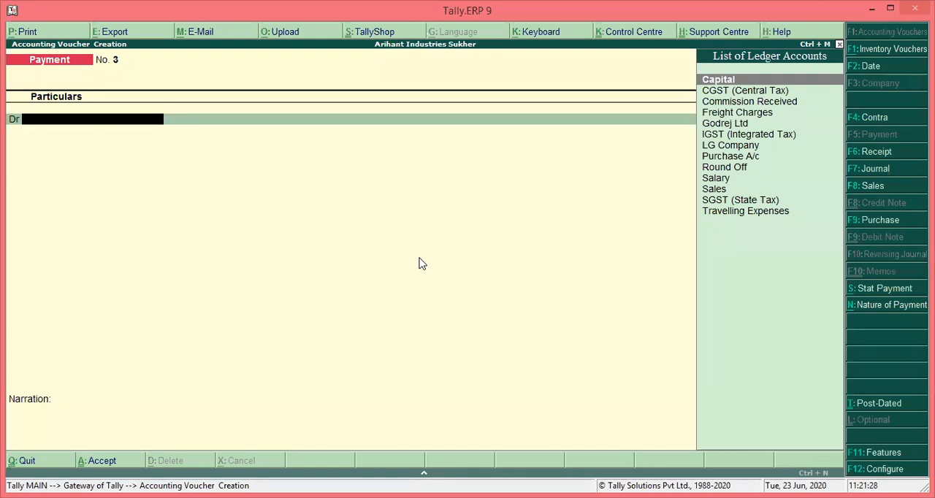
pyautogui.press('F9')
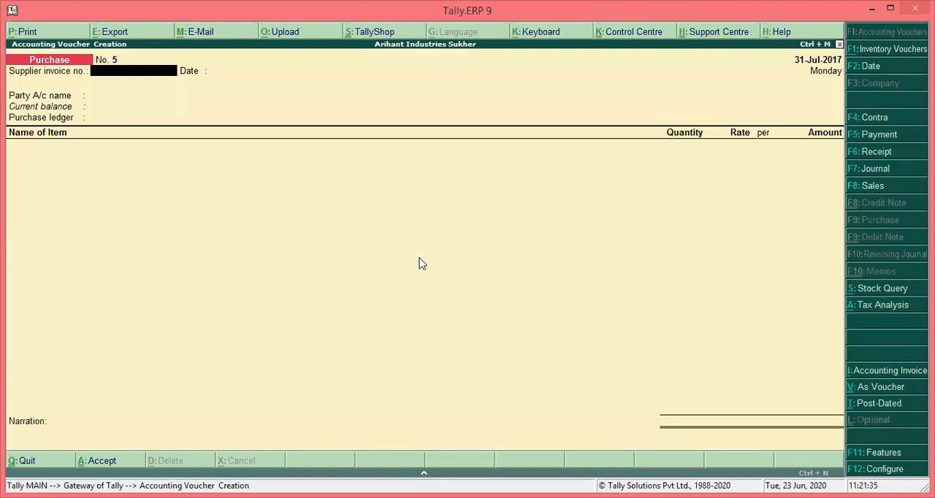
pyautogui.write('105')
pyautogui.press('Return')
pyautogui.press('Return')
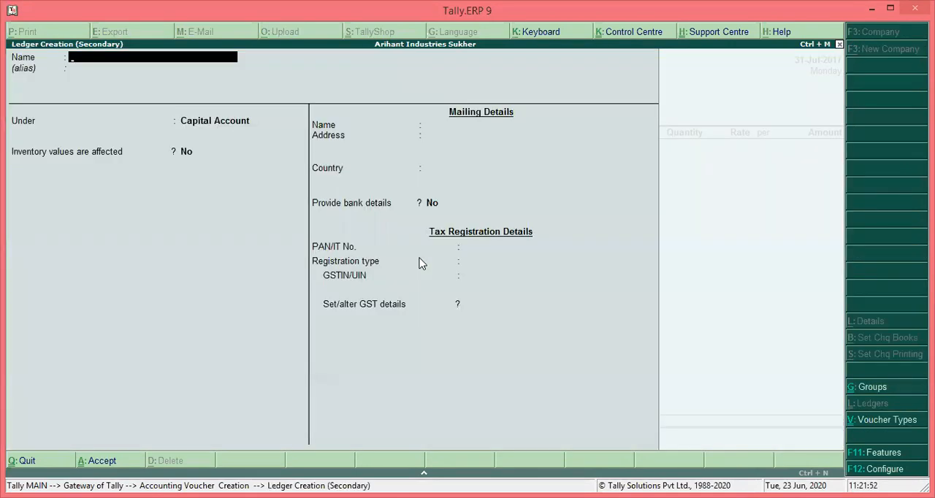
# Create a new party ledger from the voucher and name it Nice Communication, without an alias
pyautogui.write('Nice Communicaion')
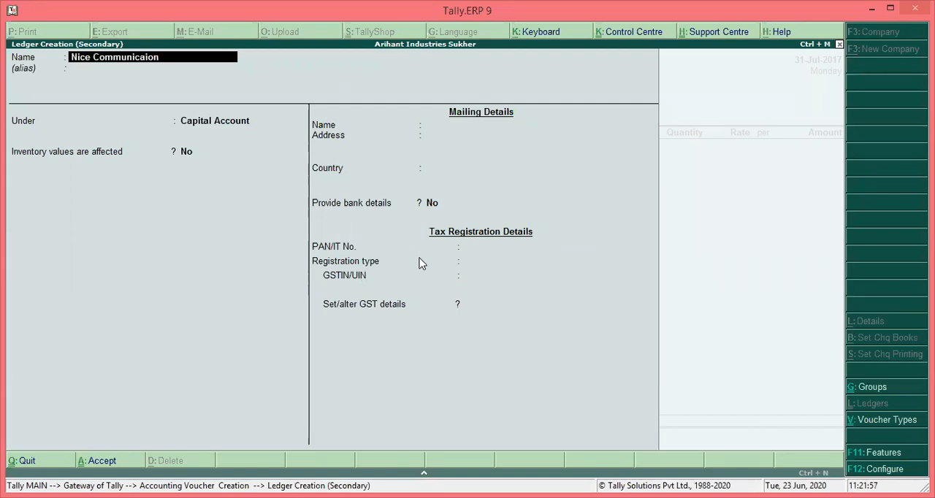
pyautogui.press('BackSpace')
pyautogui.press('BackSpace')
pyautogui.write('tion')
pyautogui.press('Return')
pyautogui.press('Return')
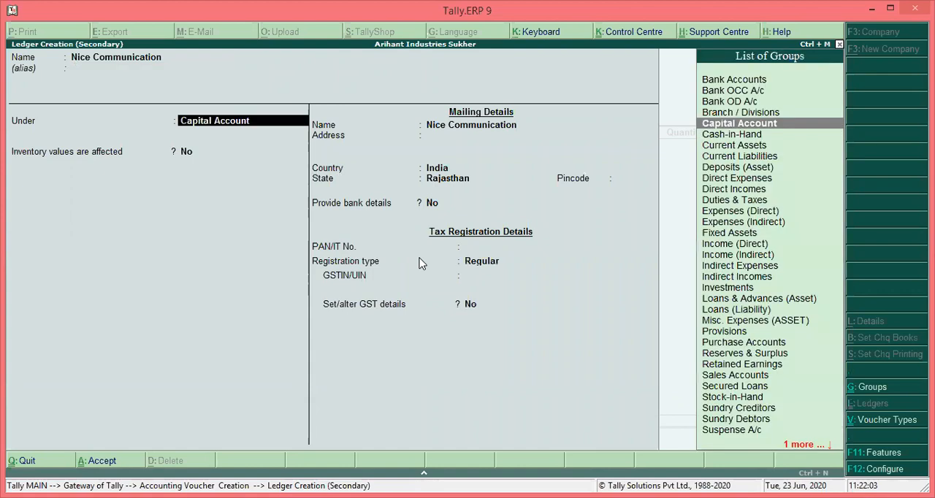
# Place the ledger under Sundry Creditors, keeping the default bill-by-bill, credit period and inventory settings
pyautogui.write('Sun')
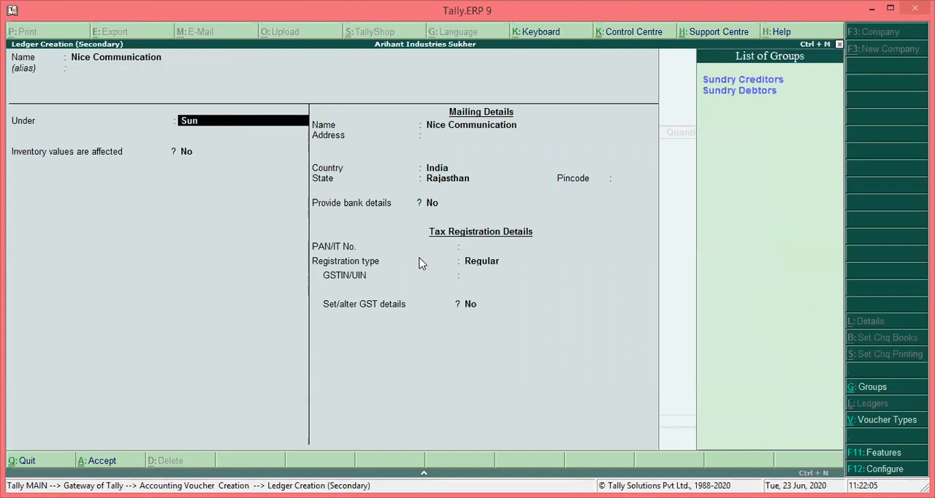
pyautogui.press('Return')
pyautogui.press('Return')
pyautogui.press('Return')
pyautogui.press('Return')
pyautogui.press('Return')
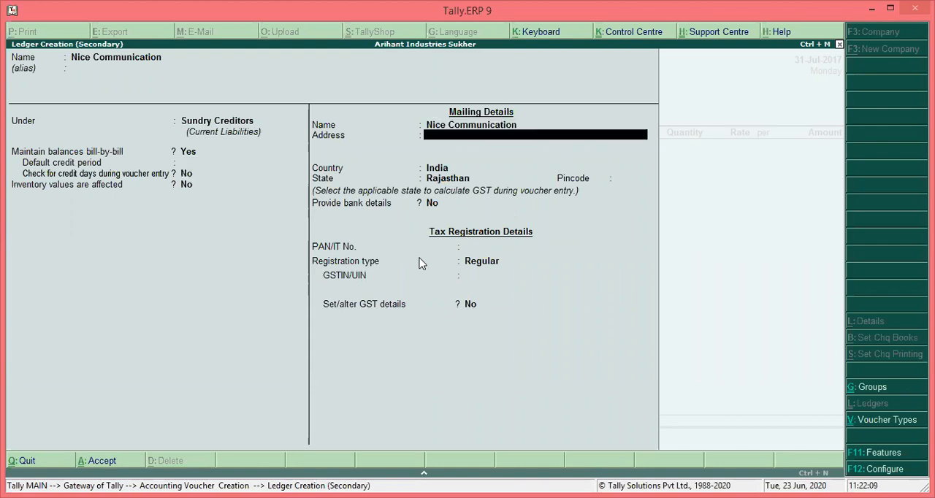
# Enter the supplier's mailing address in the ledger, keeping country India and state Rajasthan and leaving the pincode blank
pyautogui.write('Sindhi Bazar,')
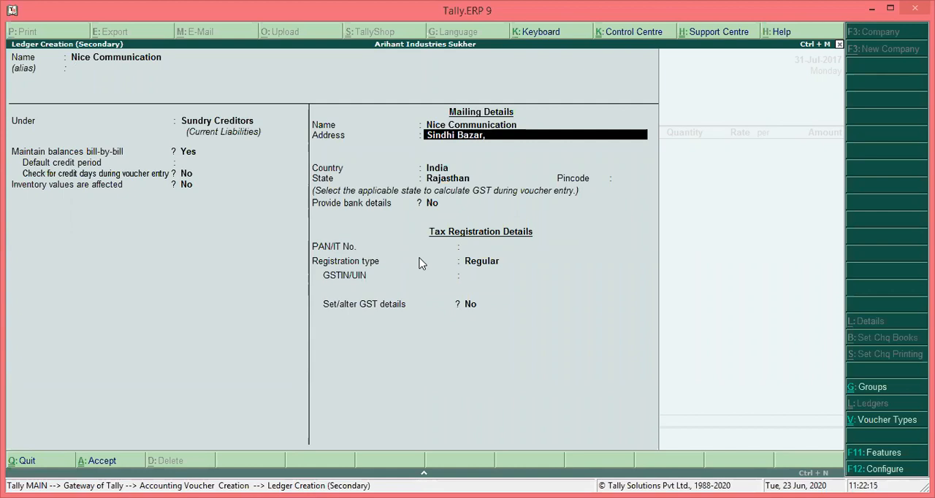
pyautogui.write(' Udaipur')
pyautogui.press('Return')
pyautogui.press('Return')
# Set the supplier's registration type to Unregistered, keep bank and GST details at No, and save the ledger as the voucher's party
pyautogui.press('Return')
pyautogui.press('Return')
pyautogui.press('Return')
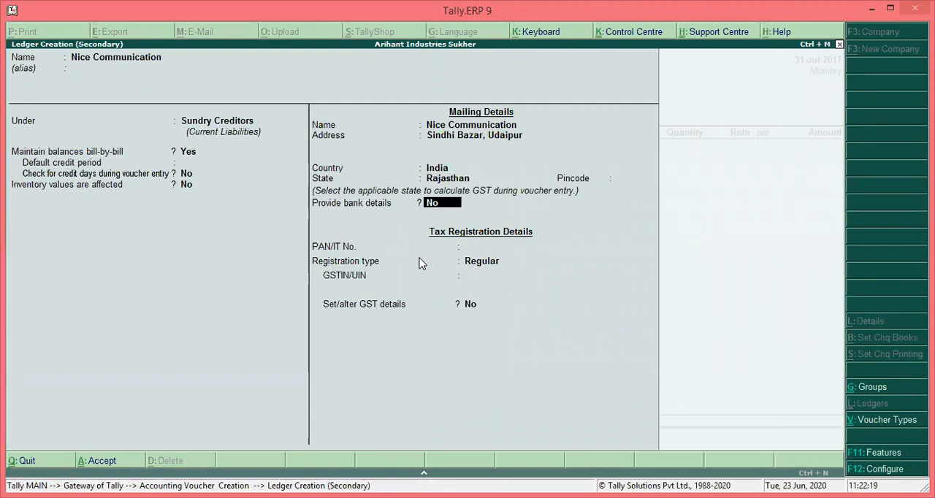
pyautogui.press('Return')
pyautogui.press('Return')
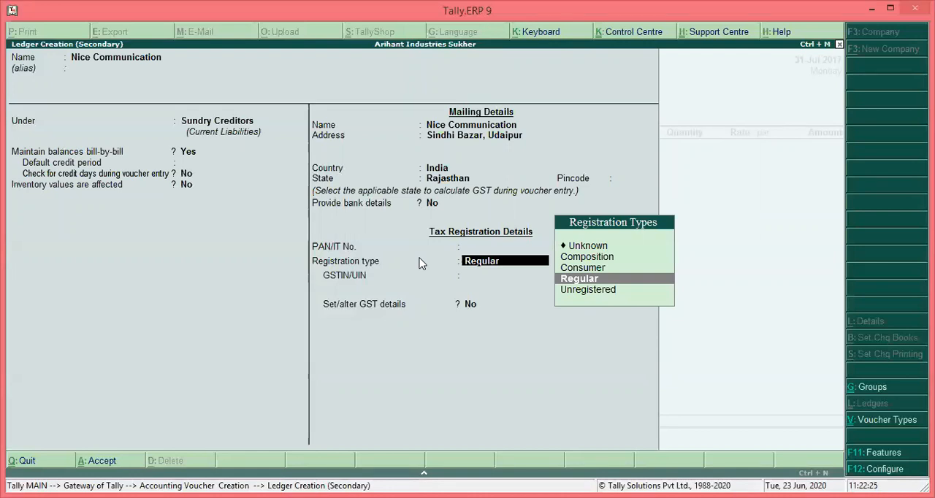
pyautogui.press('Down')
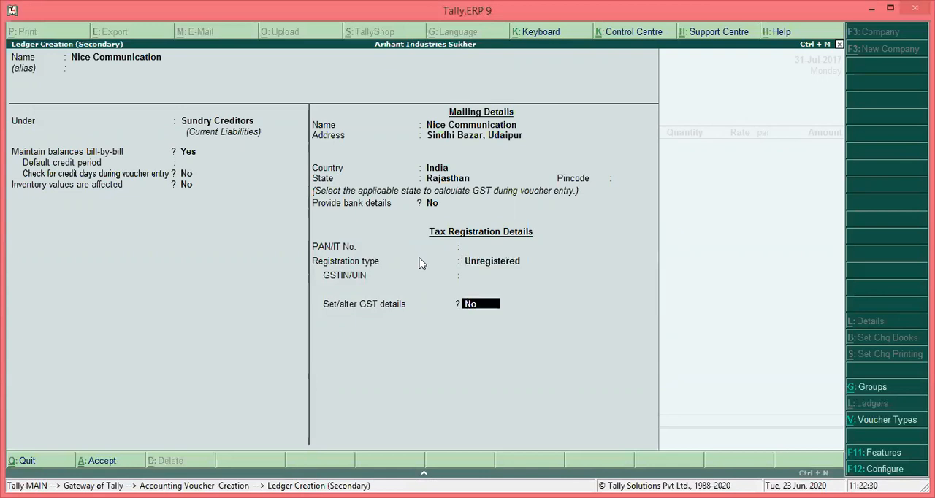
pyautogui.press('Return')
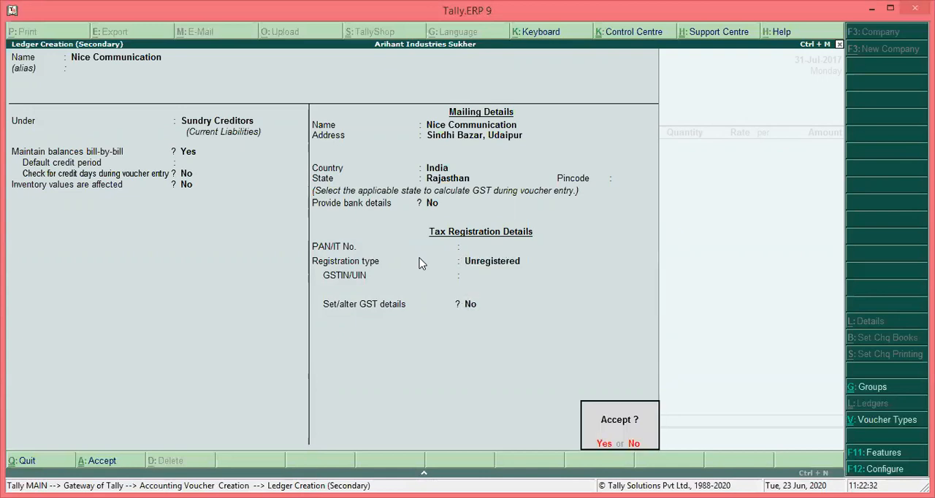
pyautogui.press('Escape')
pyautogui.press('Up')
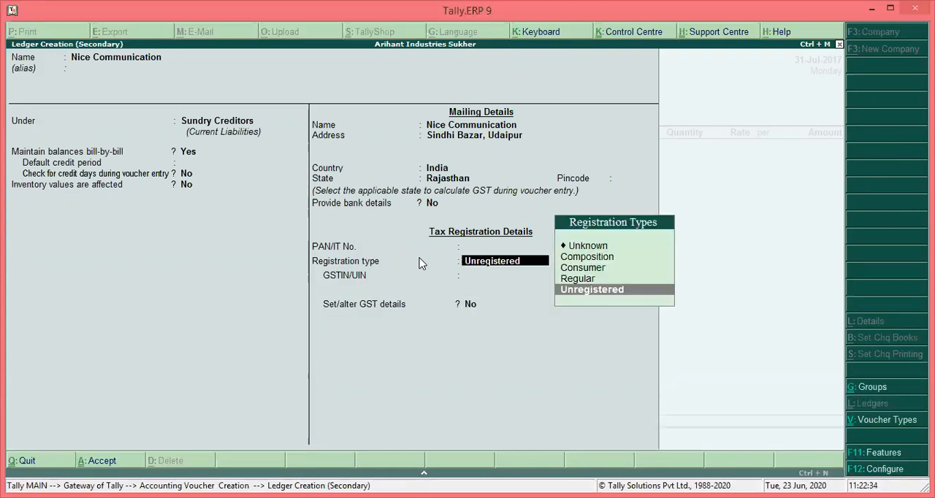
pyautogui.press('Return')
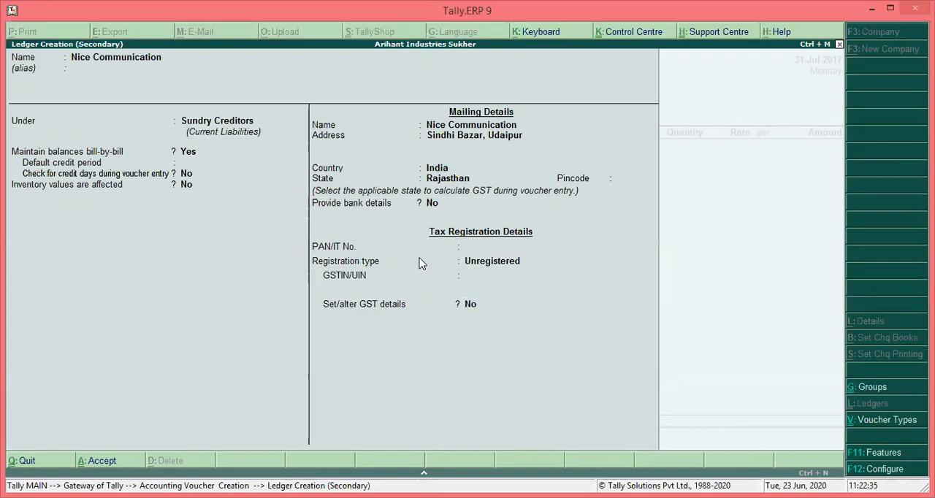
pyautogui.press('Return')
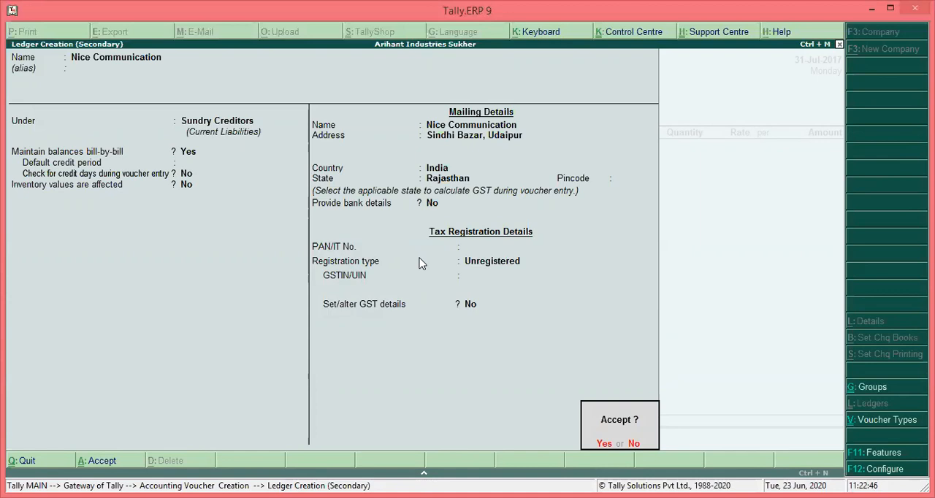
pyautogui.press('Return')
# Accept the supplier's party details with state Rajasthan and choose Purchase A/c as the purchase ledger
pyautogui.press('Return')
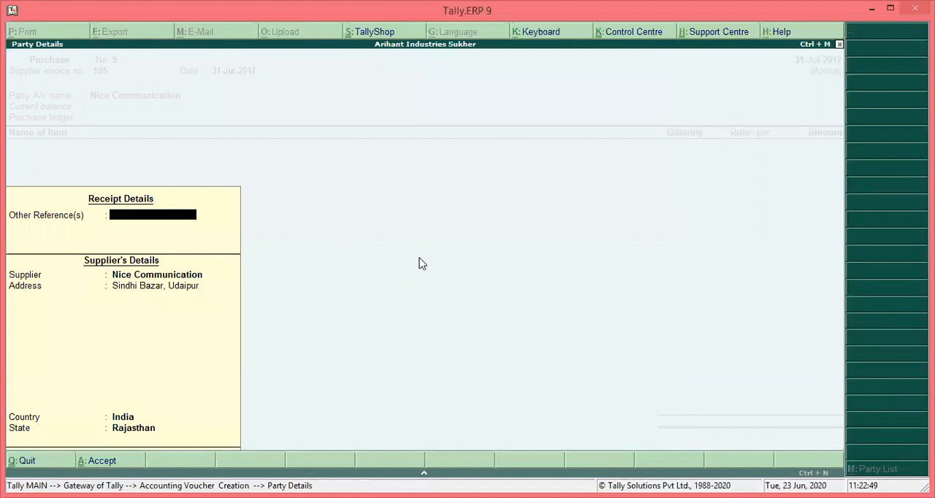
pyautogui.press('Return')
pyautogui.press('Return')
pyautogui.press('Return')
pyautogui.press('Return')
pyautogui.press('Return')
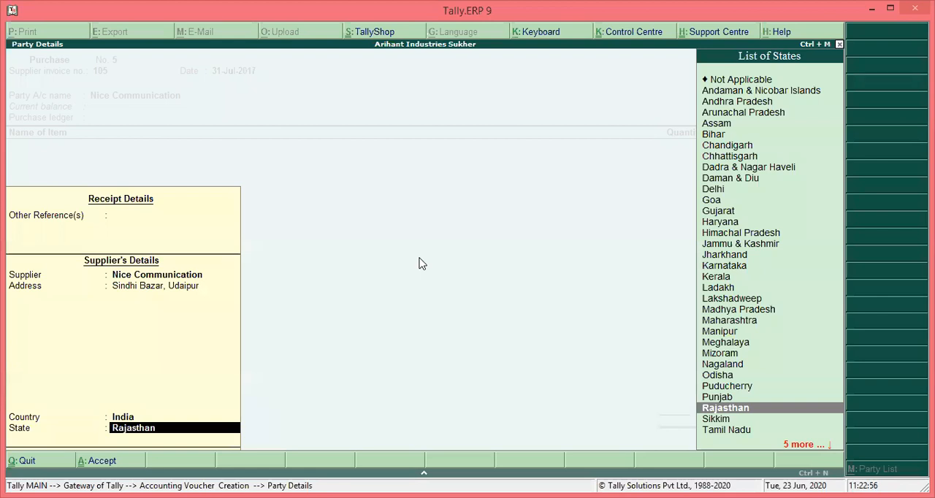
pyautogui.press('Return')
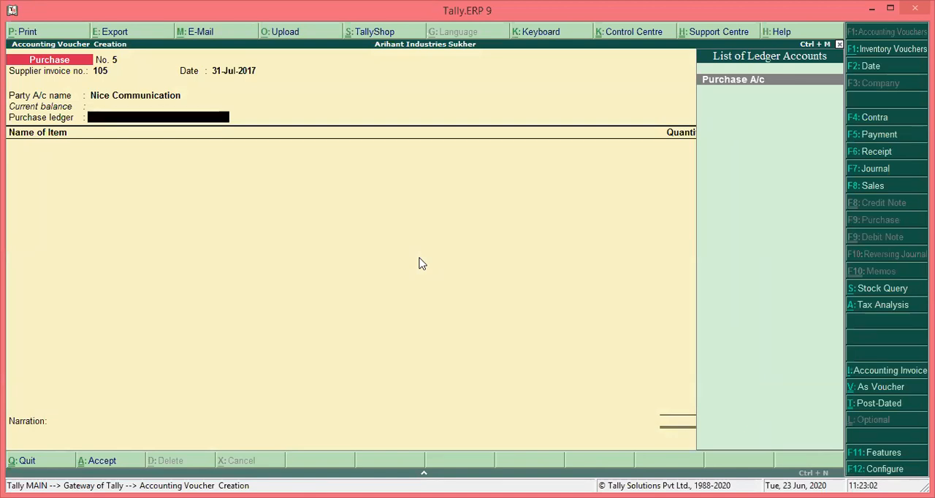
pyautogui.press('Return')
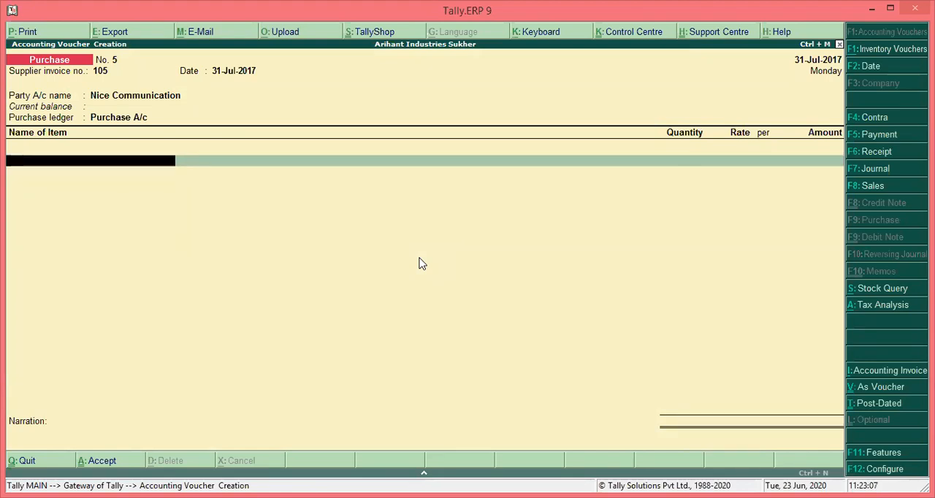
# Create a new stock item from the voucher's item line and name it Mobile Phone Back Cover
pyautogui.write('m')
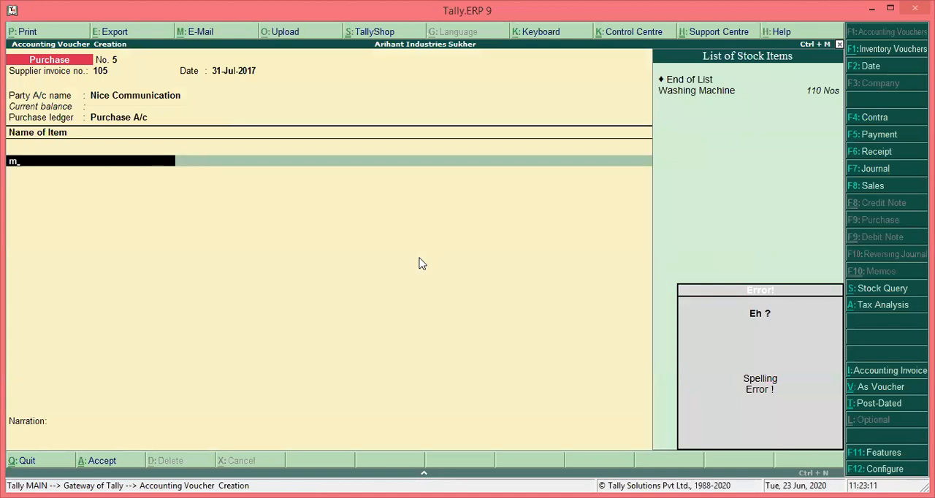
pyautogui.press('Escape')
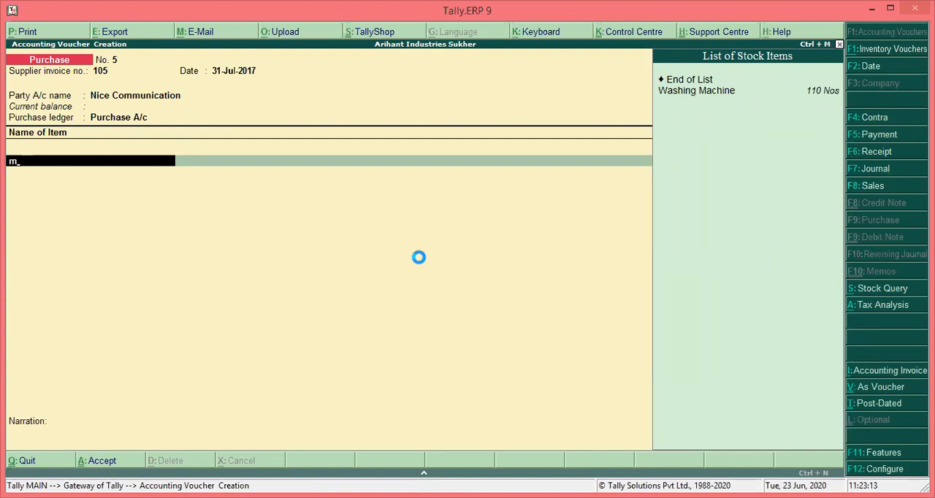
pyautogui.hotkey('alt', 'c')
pyautogui.write('Mo')
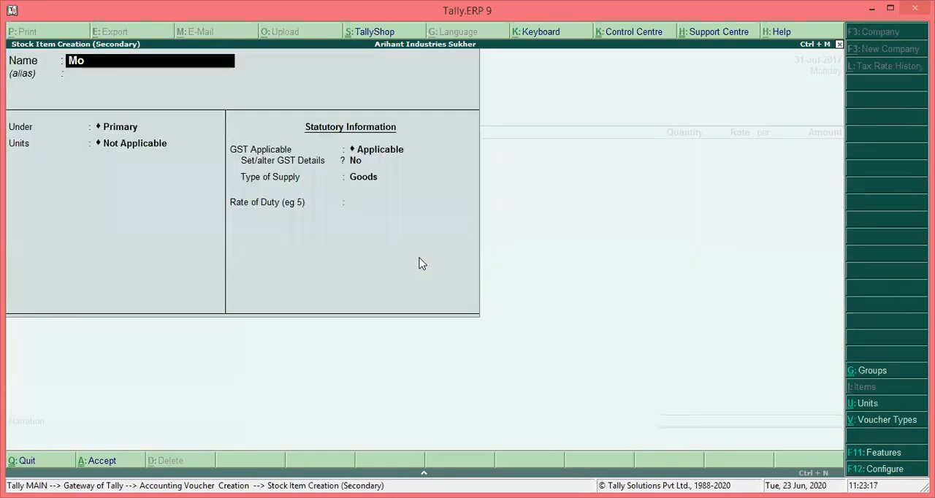
pyautogui.write('bile Phone')
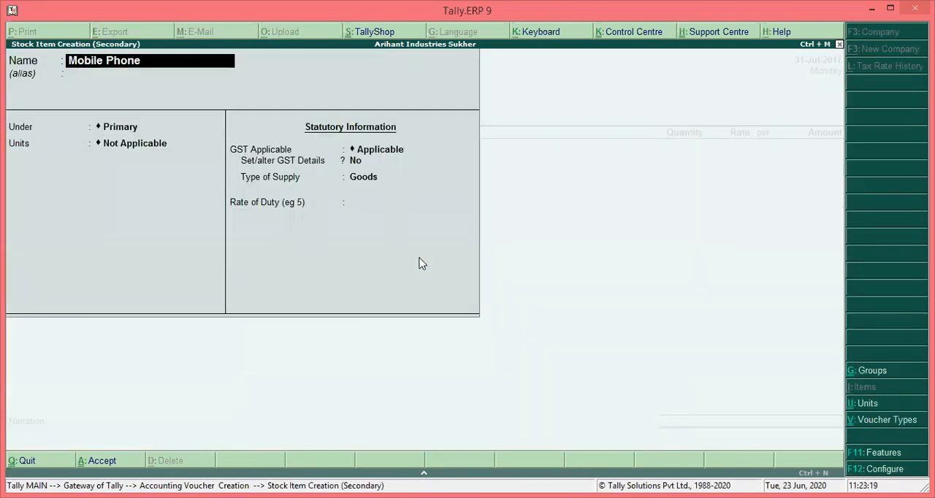
pyautogui.write(' Back Cover')
pyautogui.press('Return')
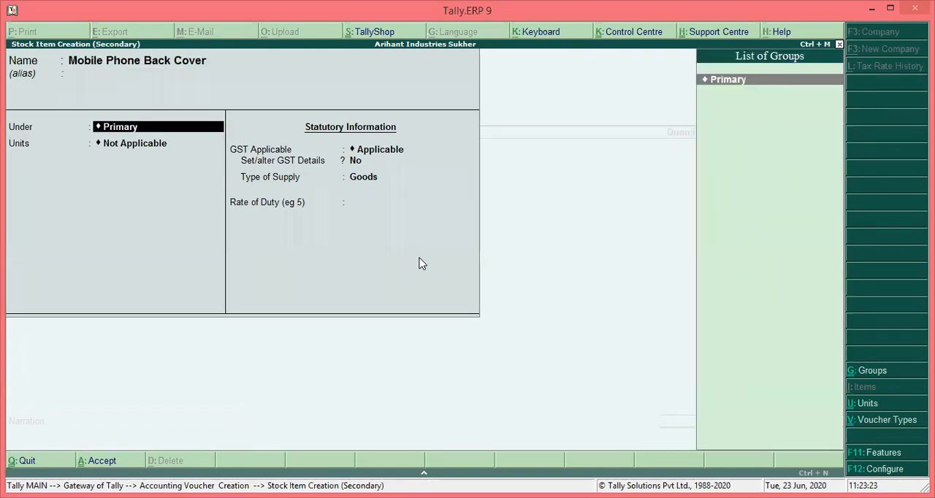
# Put the stock item under Primary with unit Nos, keep GST applicable, and open its GST details
pyautogui.press('Return')
pyautogui.press('Down')
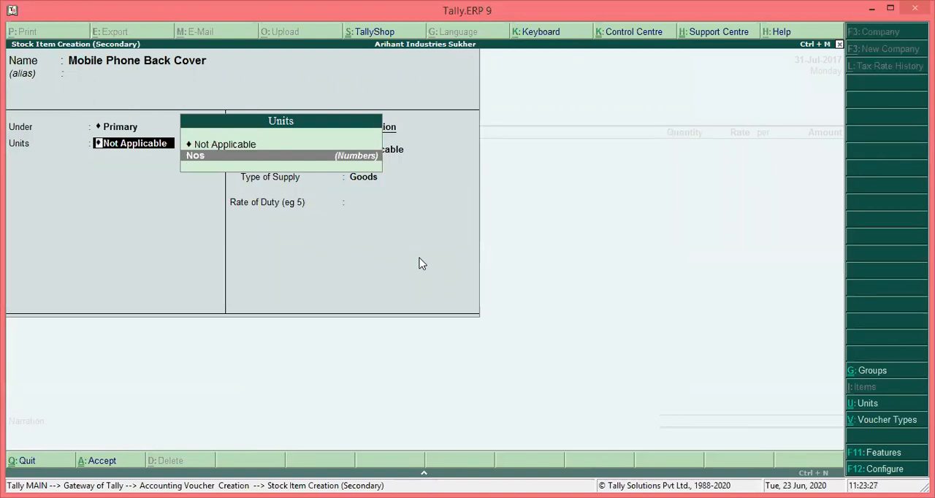
pyautogui.press('Return')
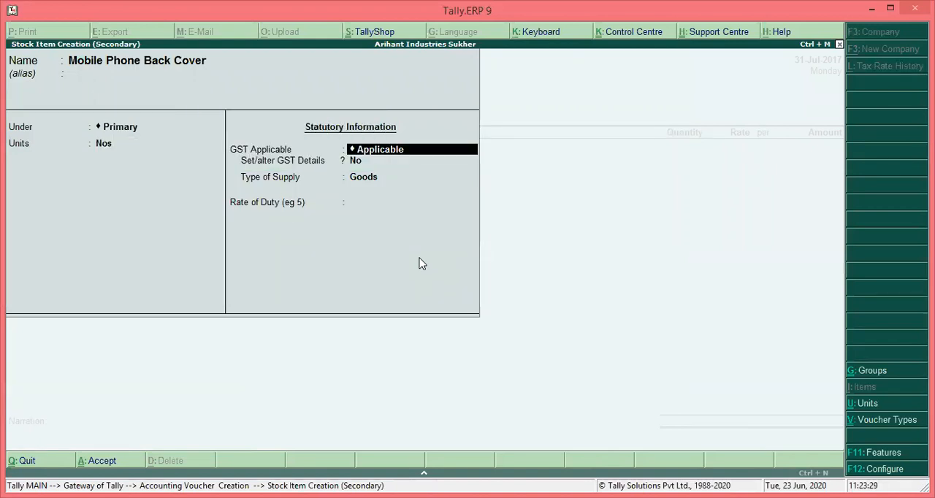
pyautogui.press('Return')
pyautogui.write('y')
pyautogui.press('Return')
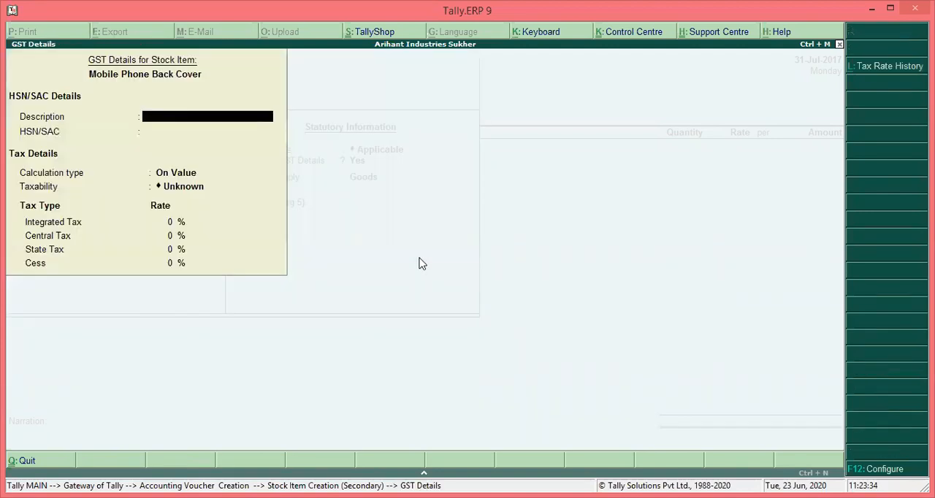
# Enter the GST description Mobile Phone Back Cover and HSN/SAC code 4202
pyautogui.write('Mobile Phone Back Cover')
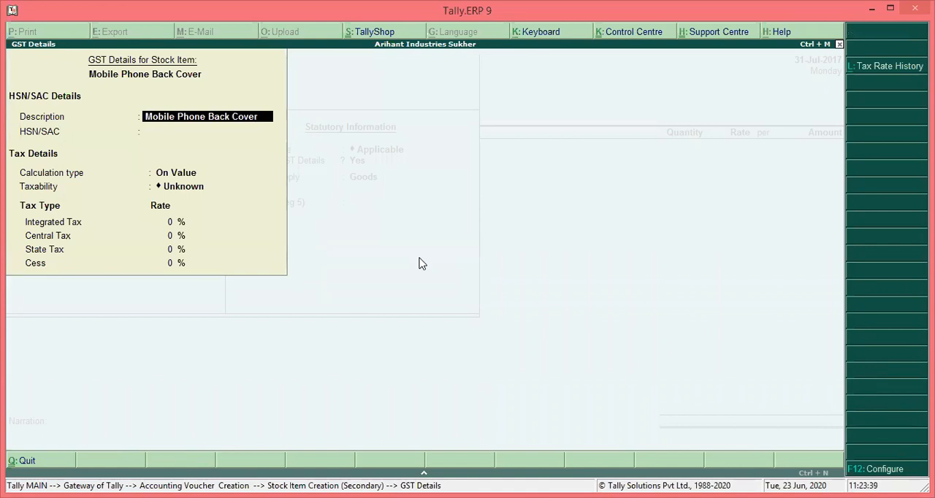
pyautogui.press('Return')
pyautogui.write('4204')
pyautogui.press('BackSpace')
pyautogui.write('2')
pyautogui.press('Return')
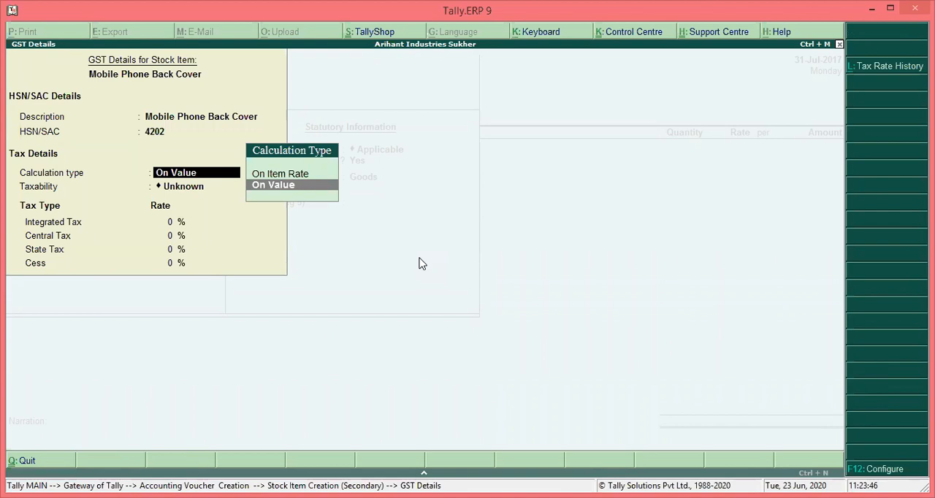
# Make the item Taxable on value with 28% integrated tax, and keep Goods as its type of supply
pyautogui.press('Return')
pyautogui.press('Down')
pyautogui.press('Down')
pyautogui.press('Down')
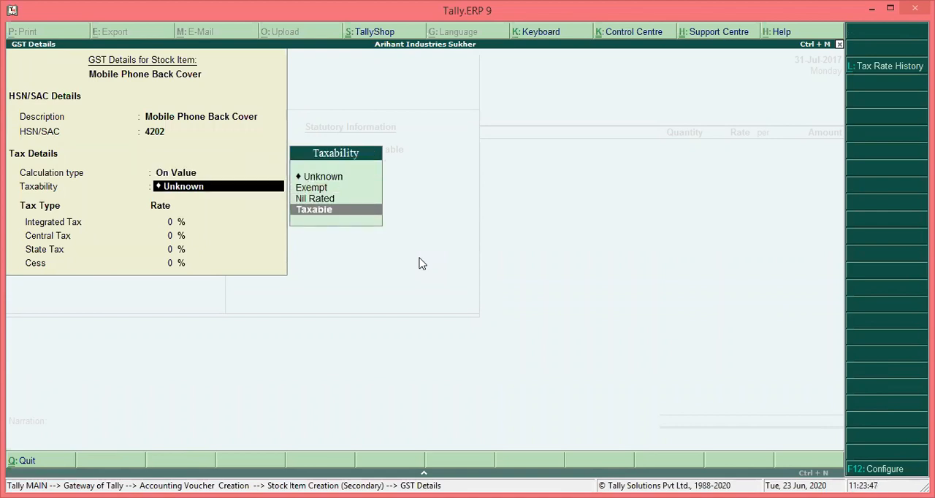
pyautogui.press('Return')
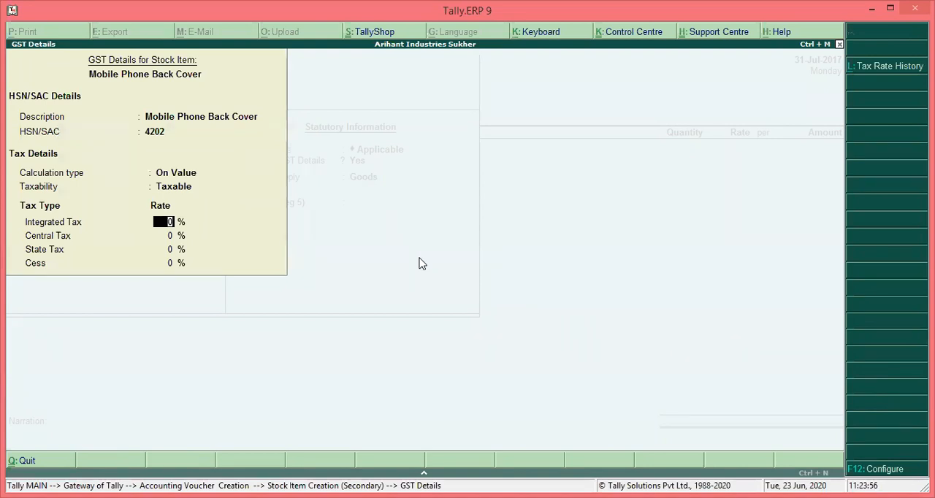
pyautogui.write('28')
pyautogui.press('Return')
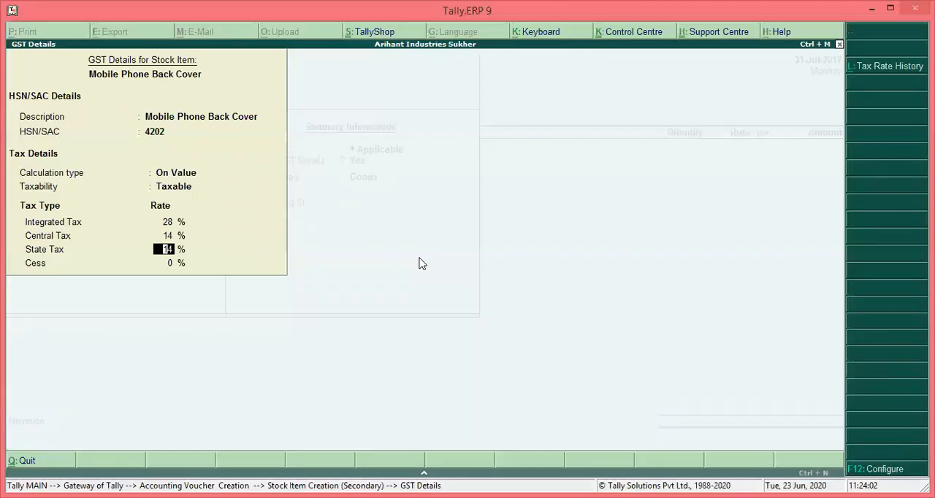
pyautogui.press('Return')
pyautogui.press('Return')
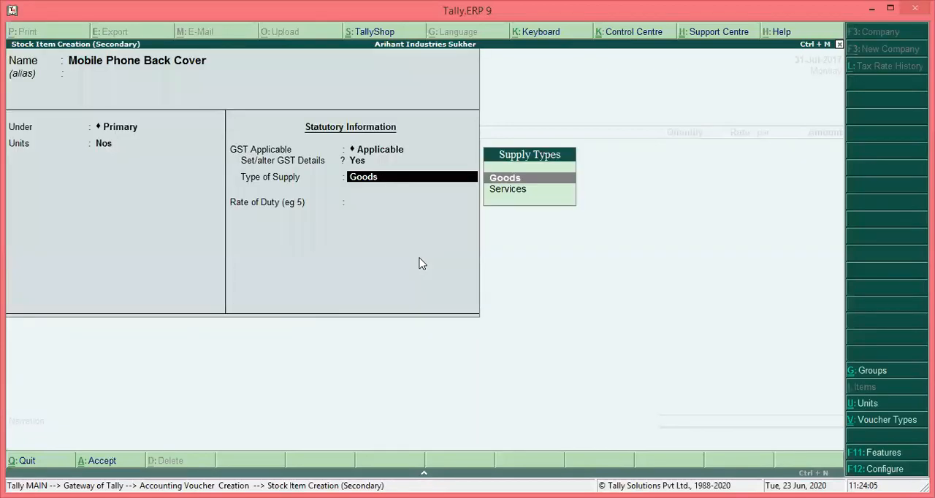
pyautogui.press('Return')
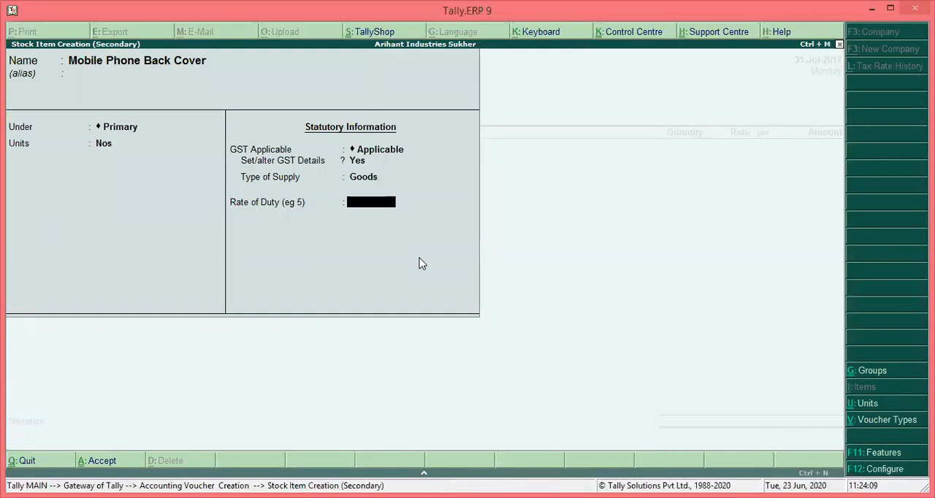
# Save the stock item with its rate of duty left unset, and enter 100 Nos at a rate of 45 on the item line
pyautogui.press('Return')
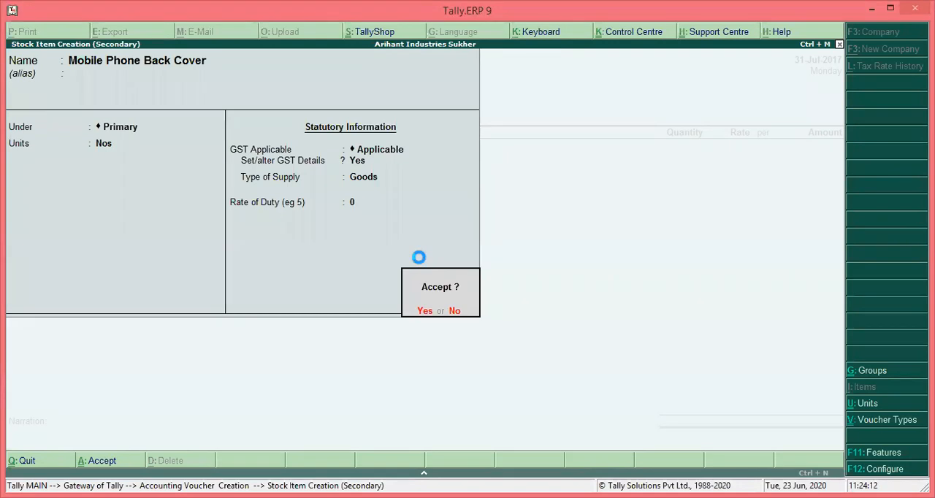
pyautogui.press('Return')
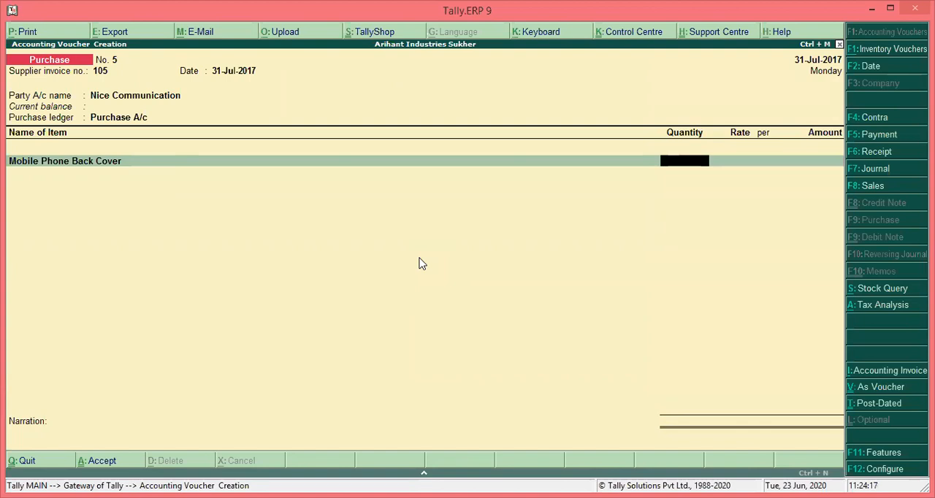
pyautogui.write('100')
pyautogui.press('Return')
pyautogui.write('45')
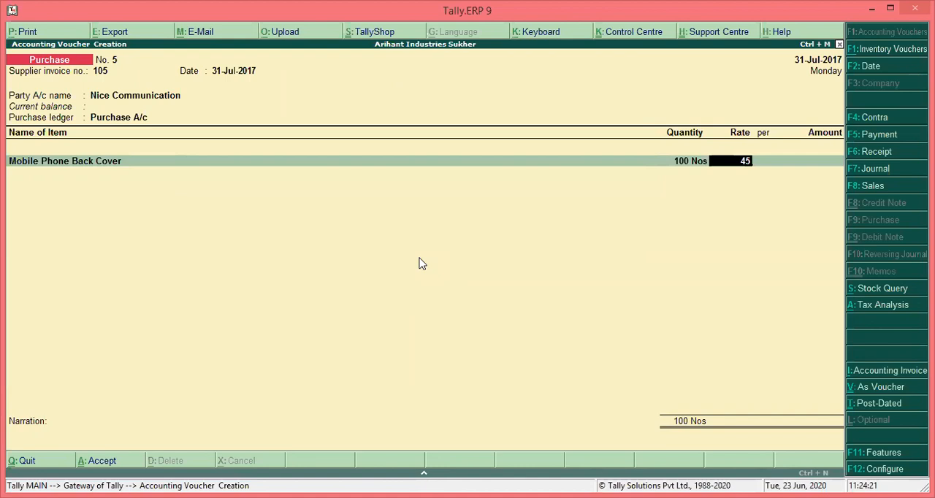
pyautogui.press('Return')
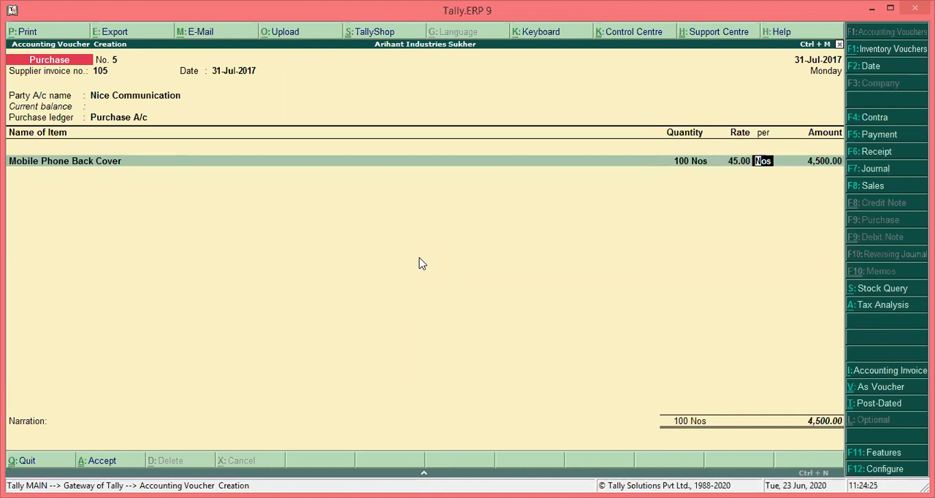
pyautogui.press('Return')
pyautogui.press('Return')
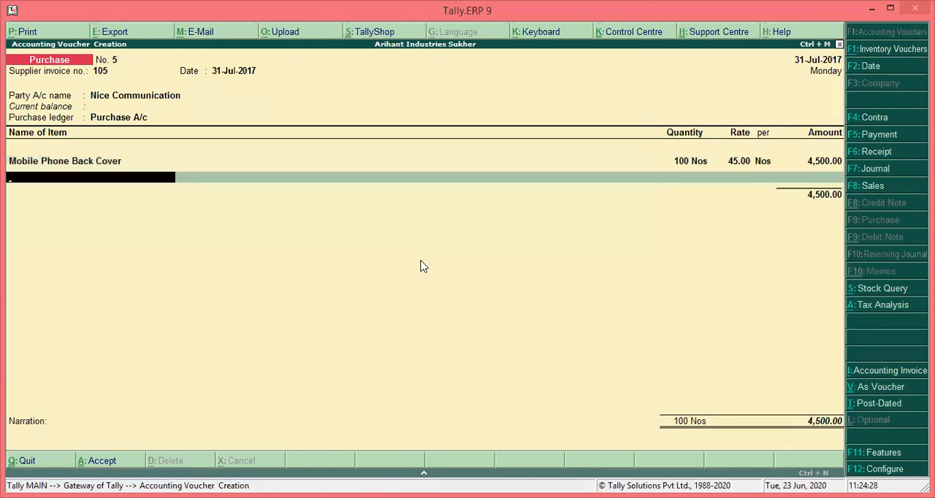
# Check the voucher's tax analysis in detailed view and return to the voucher
pyautogui.click(862, 307)
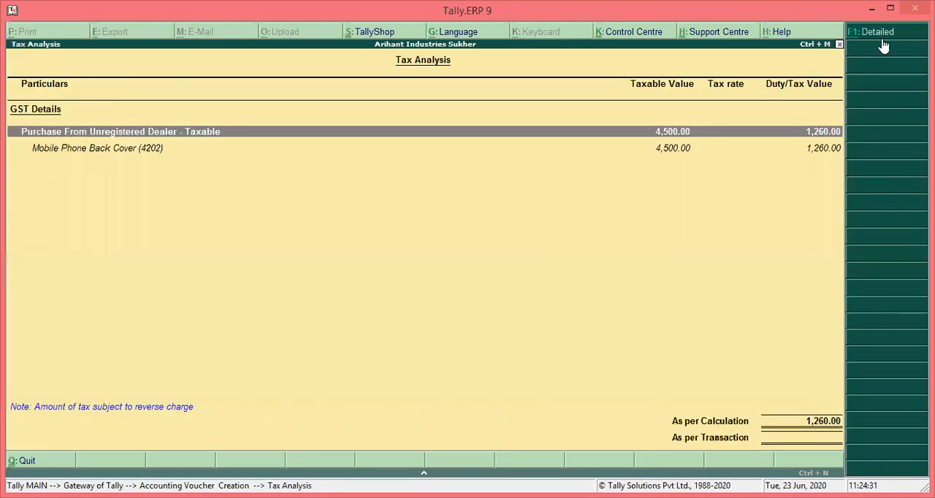
pyautogui.click(883, 35)
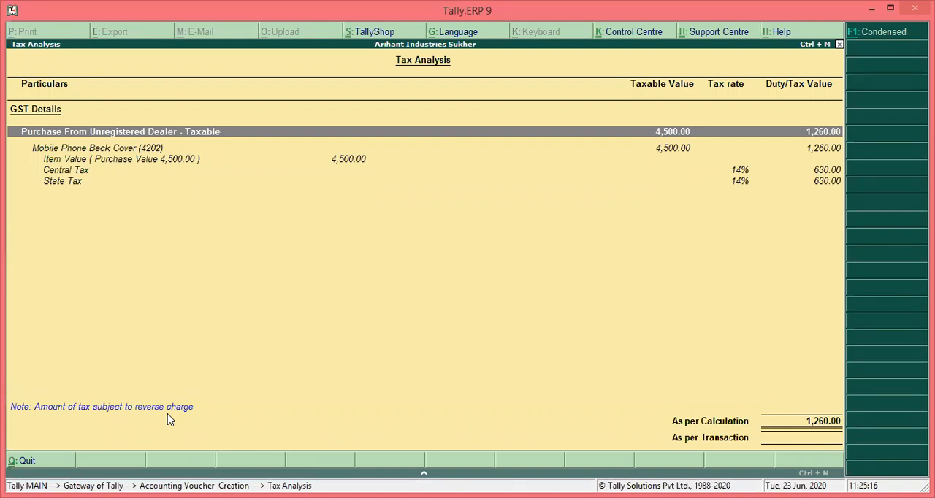
pyautogui.press('Escape')
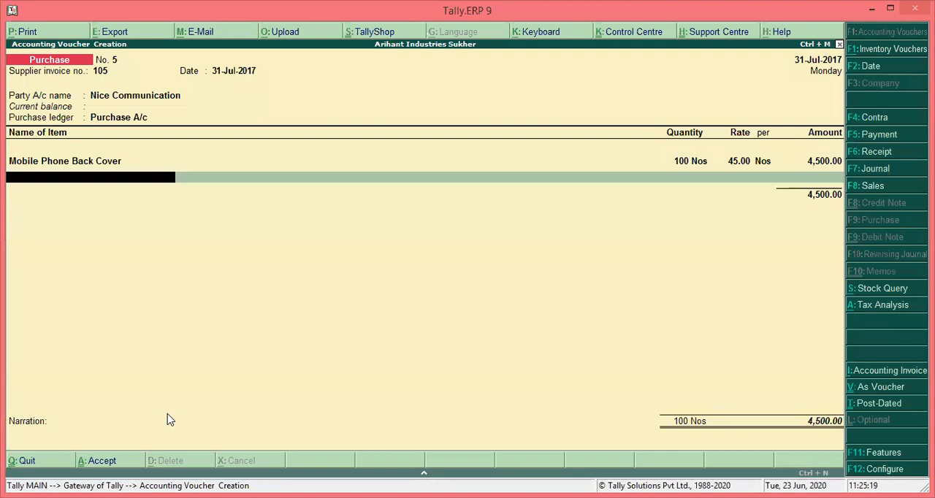
# End the item list after the Mobile Phone Back Cover line and go on to the ledger selection
pyautogui.press('Return')
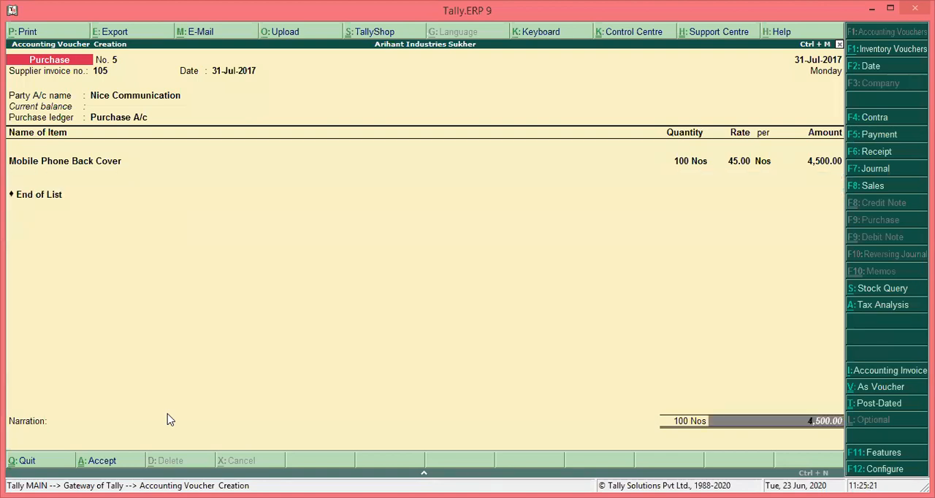
pyautogui.press('Return')
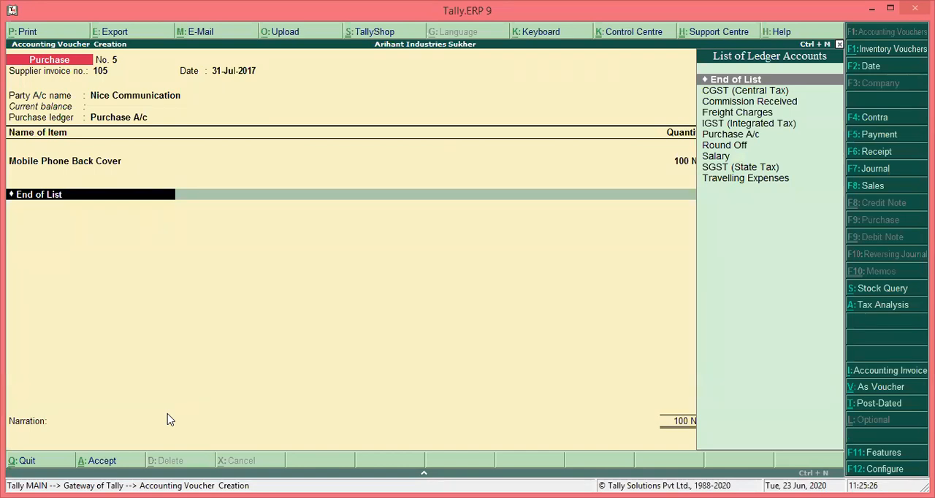
pyautogui.press('Down')
pyautogui.press('Return')
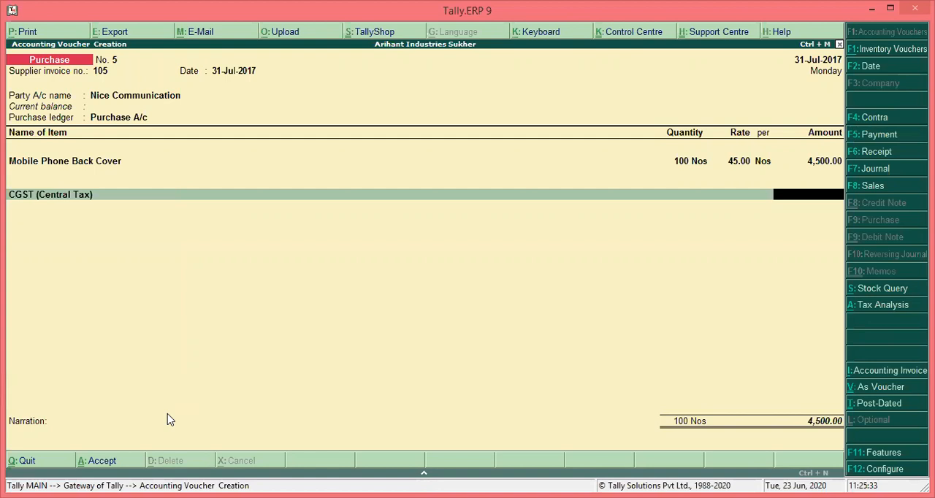
pyautogui.press('BackSpace')
pyautogui.press('Up')
# Add no tax ledgers, leave the narration blank, and save the purchase voucher
pyautogui.press('Return')
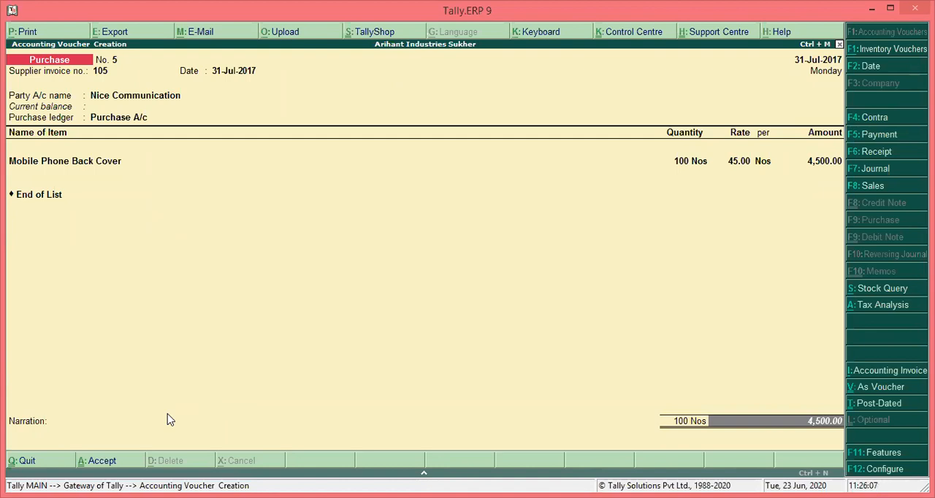
pyautogui.press('Return')
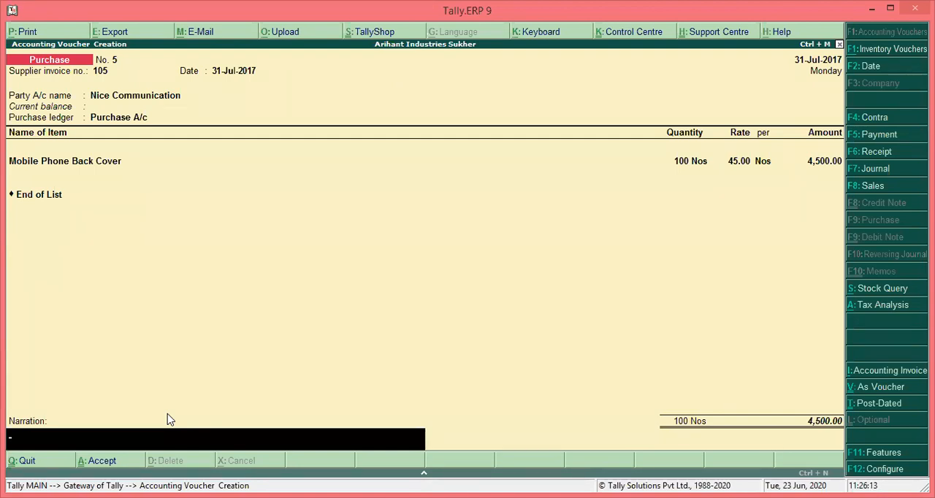
pyautogui.press('Return')
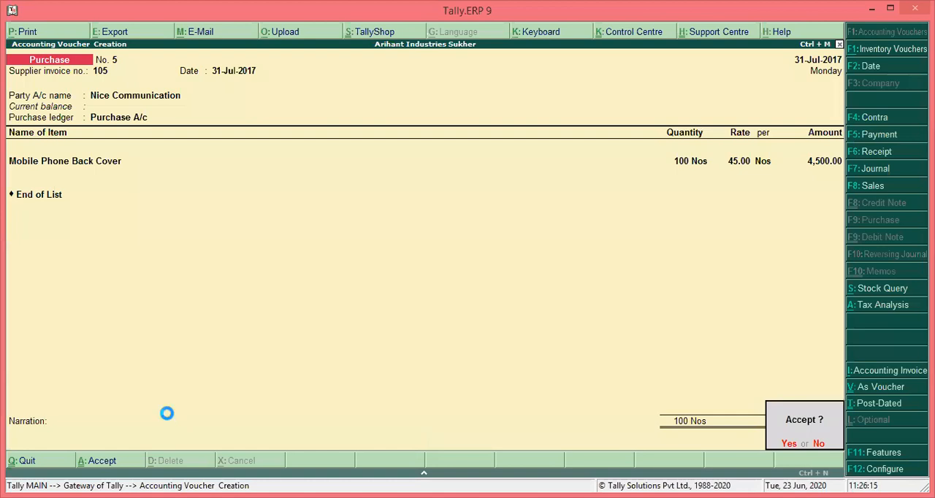
pyautogui.press('Return')
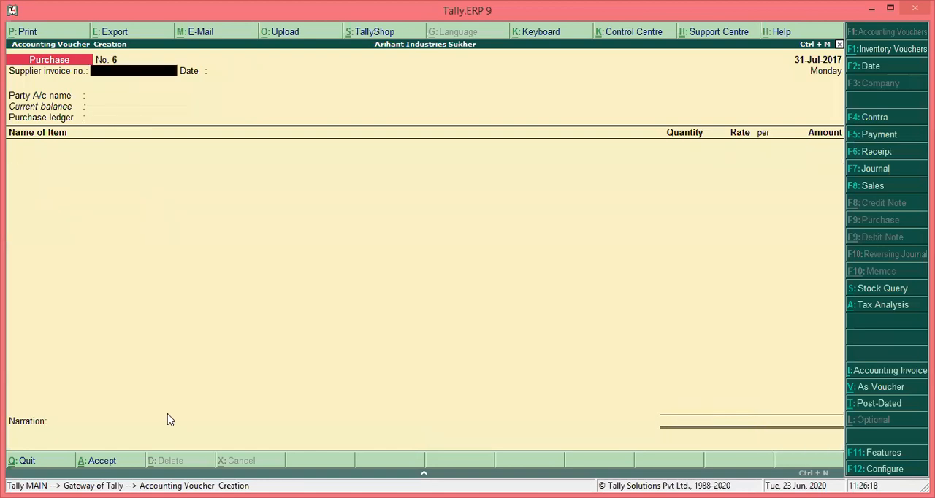
# Leave voucher entry and open the GSTR-2 report among the statutory GST reports
pyautogui.press('Escape')
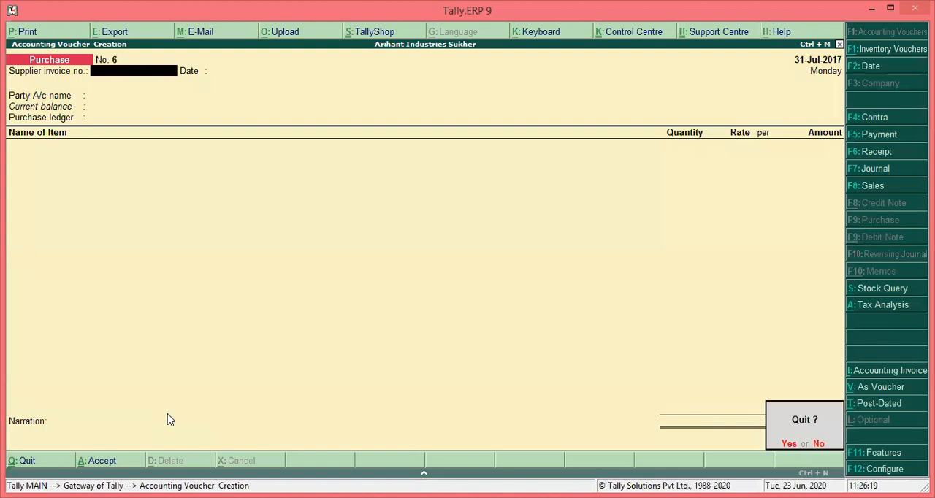
pyautogui.press('y')
pyautogui.press('d')
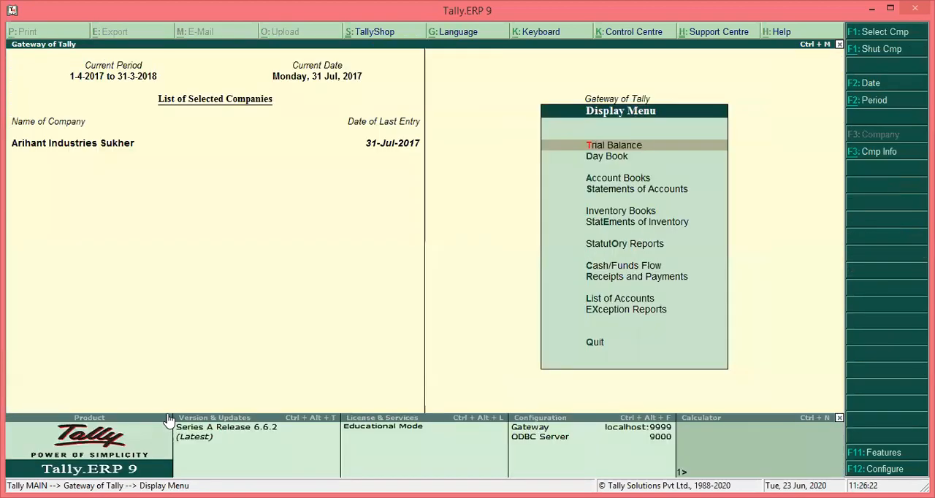
pyautogui.press('o')
pyautogui.press('g')
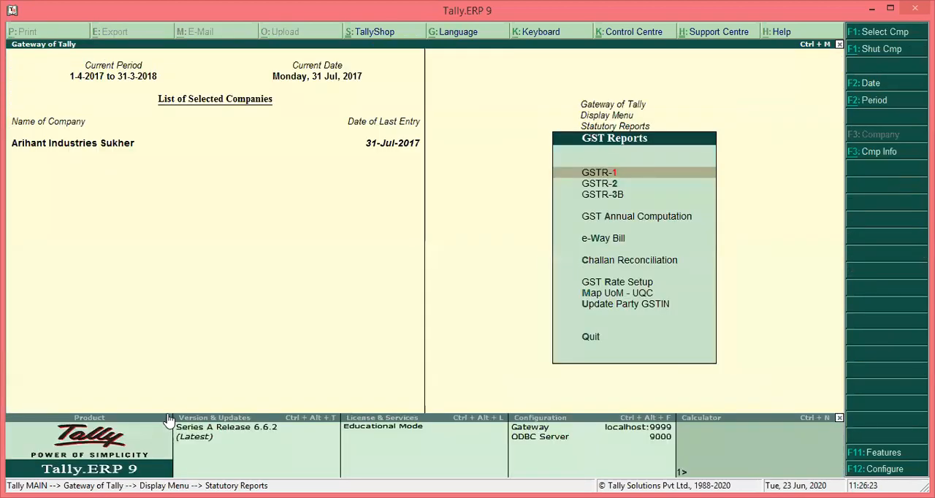
pyautogui.press('Down')
pyautogui.press('Return')
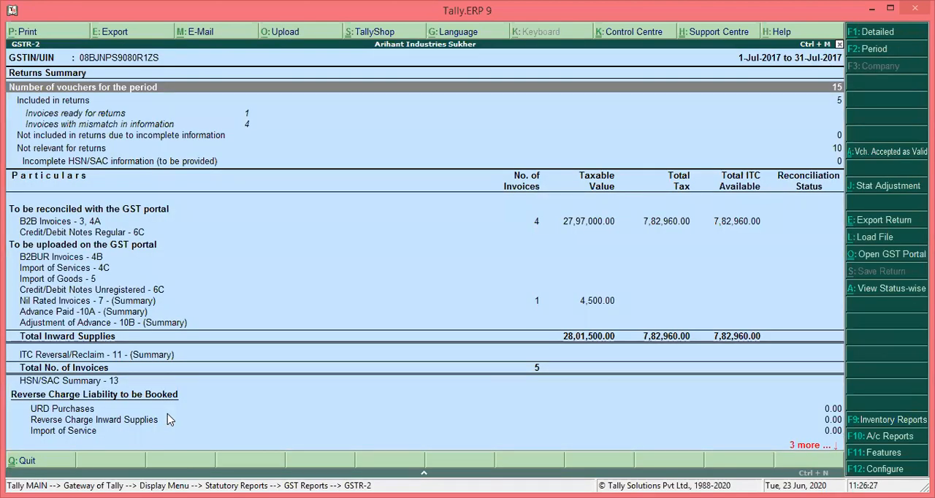
# Look up the intrastate voucher behind Nil Rated Invoices - 7 in GSTR-2, and return to the report
pyautogui.press('Down')
pyautogui.press('Down')
pyautogui.press('Down')
pyautogui.press('Down')
pyautogui.press('Down')
pyautogui.press('Down')
pyautogui.press('Down')
pyautogui.press('Down')
pyautogui.press('Down')
pyautogui.press('Down')
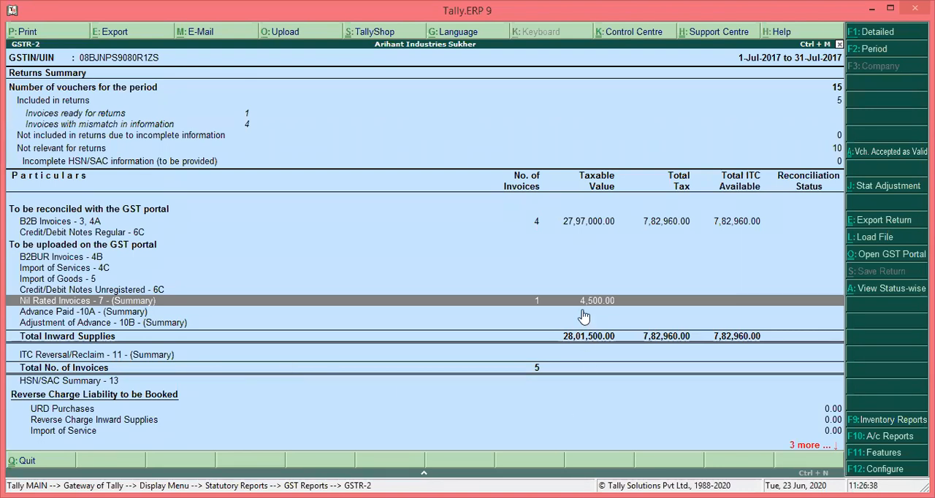
pyautogui.press('Return')
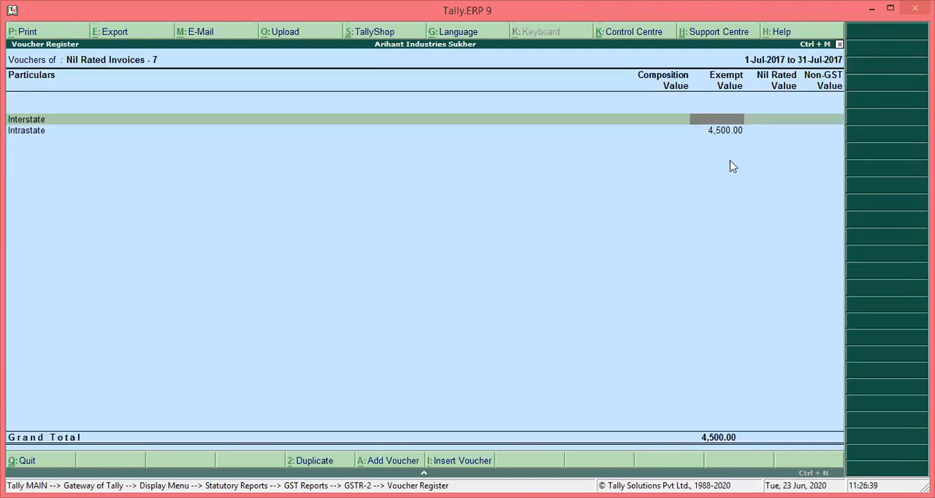
pyautogui.press('Down')
pyautogui.press('Return')
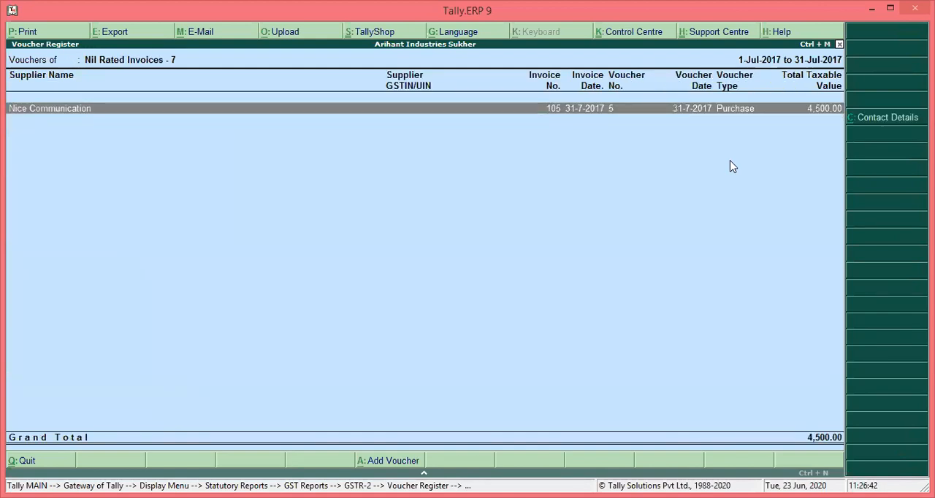
pyautogui.press('Escape')
pyautogui.press('Escape')
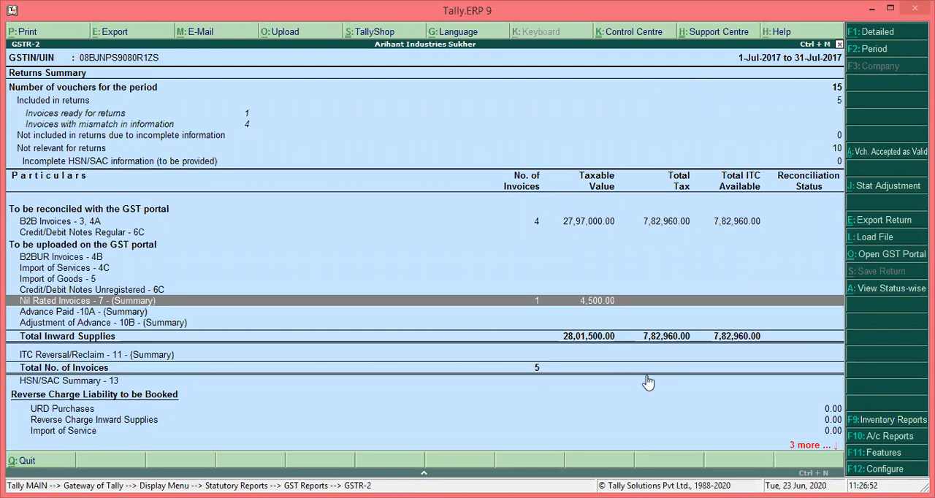
# Review GSTR-2's reverse charge liability and advance payments sections, and return to the Nil Rated Invoices - 7 line
pyautogui.press('Down')
pyautogui.press('Down')
pyautogui.press('Down')
pyautogui.press('Down')
pyautogui.press('Down')
pyautogui.press('Down')
pyautogui.press('Down')
pyautogui.press('Down')
pyautogui.press('Down')
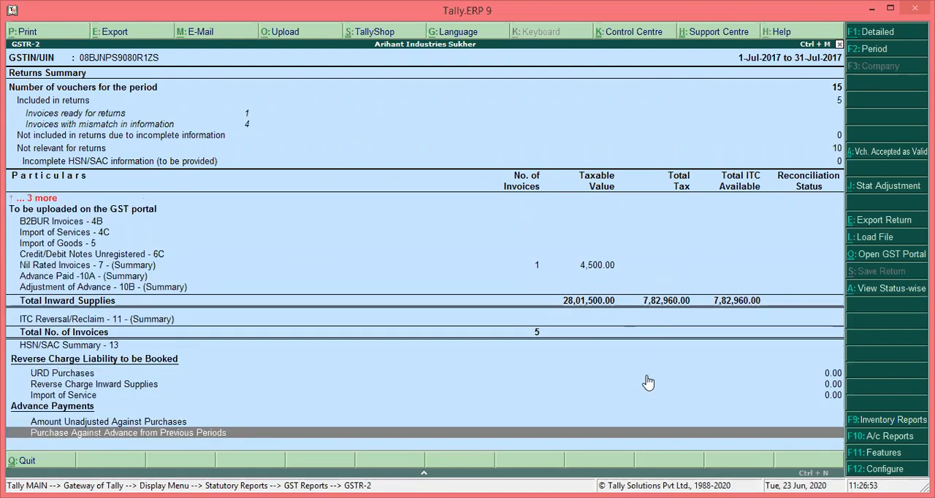
pyautogui.press('Up')
pyautogui.press('Up')
pyautogui.press('Up')
pyautogui.press('Up')
pyautogui.press('Up')
pyautogui.press('Up')
pyautogui.press('Up')
pyautogui.press('Up')
pyautogui.press('Up')
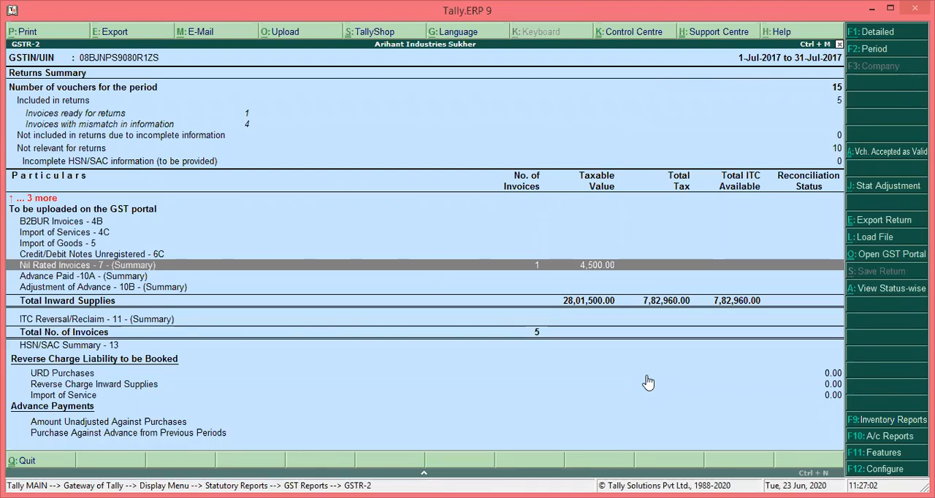
# Open the GSTR-3B report and expand table 5, Value of exempt, nil rated and non-GST inward supplies
pyautogui.press('Escape')
pyautogui.press('Down')
pyautogui.press('Return')
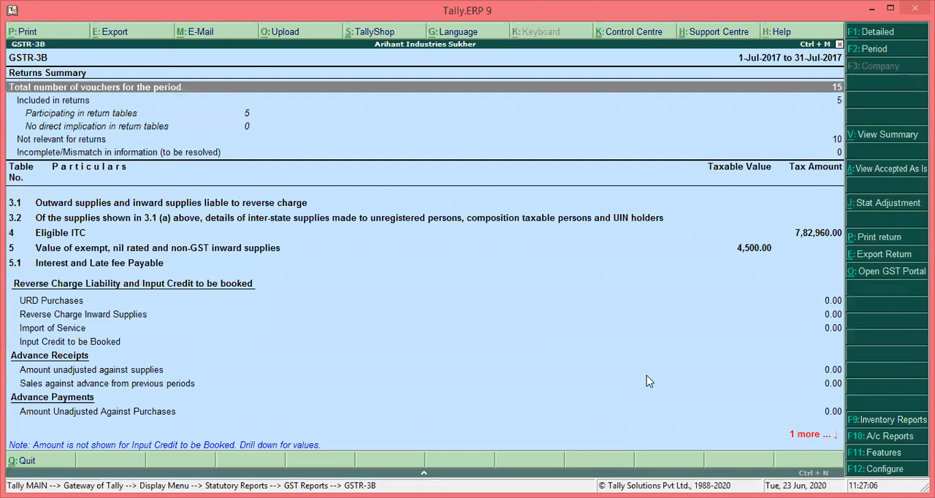
pyautogui.press('Down')
pyautogui.press('Down')
pyautogui.press('Down')
pyautogui.press('Down')
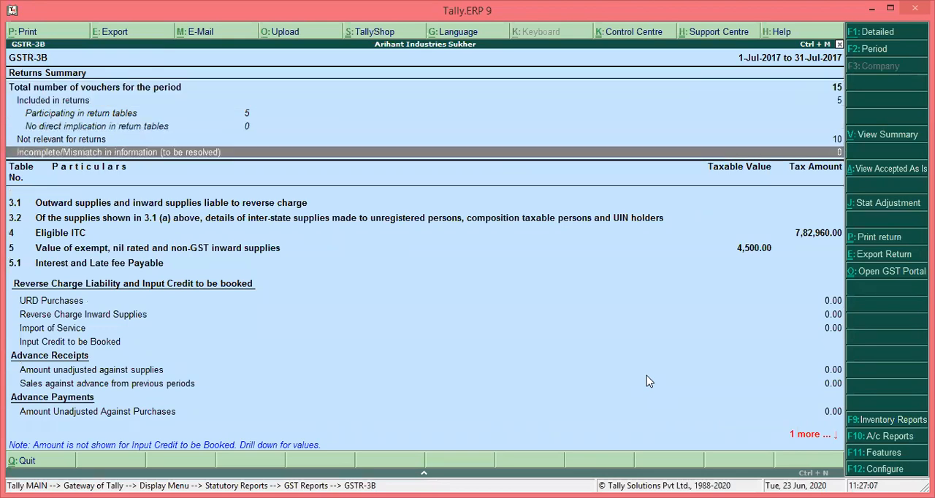
pyautogui.press('Down')
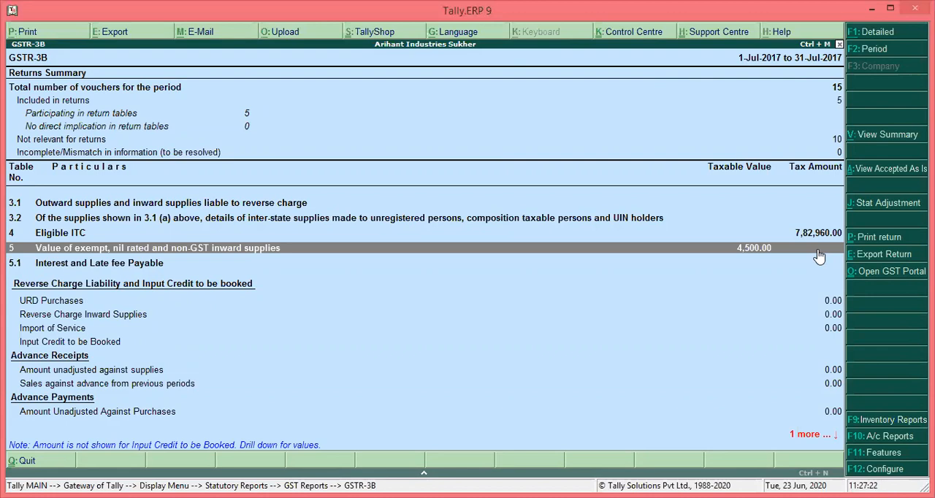
pyautogui.hotkey('shift', 'Return')
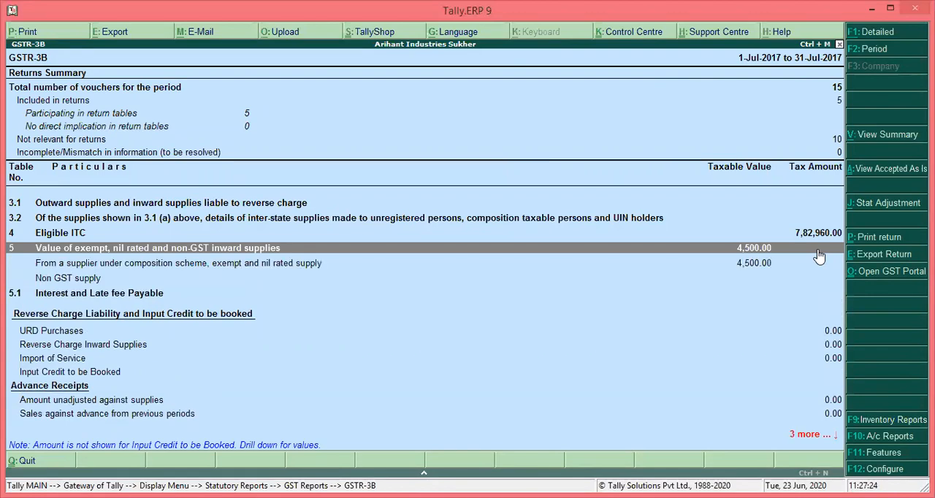
# Examine the local and interstate breakdown of composition scheme, exempt and nil rated supplies, and leave GSTR-3B for the GST report list
pyautogui.press('Down')
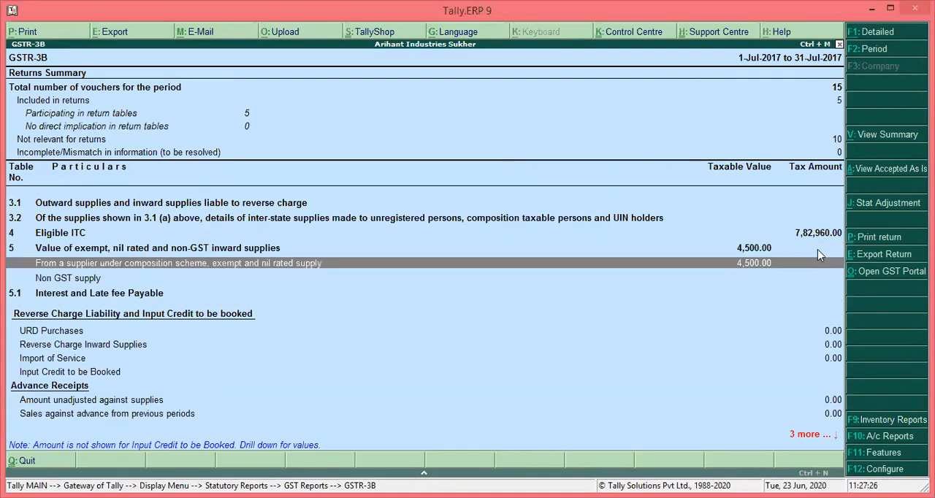
pyautogui.press('Return')
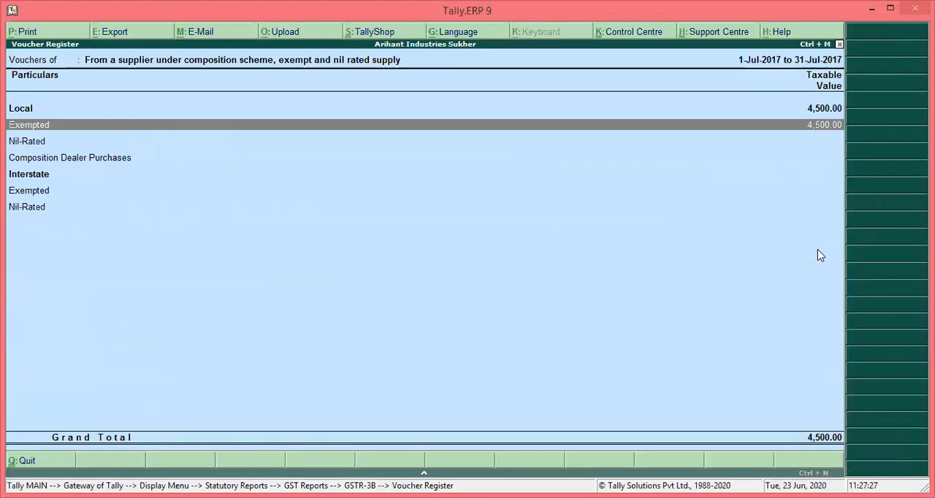
pyautogui.press('Escape')
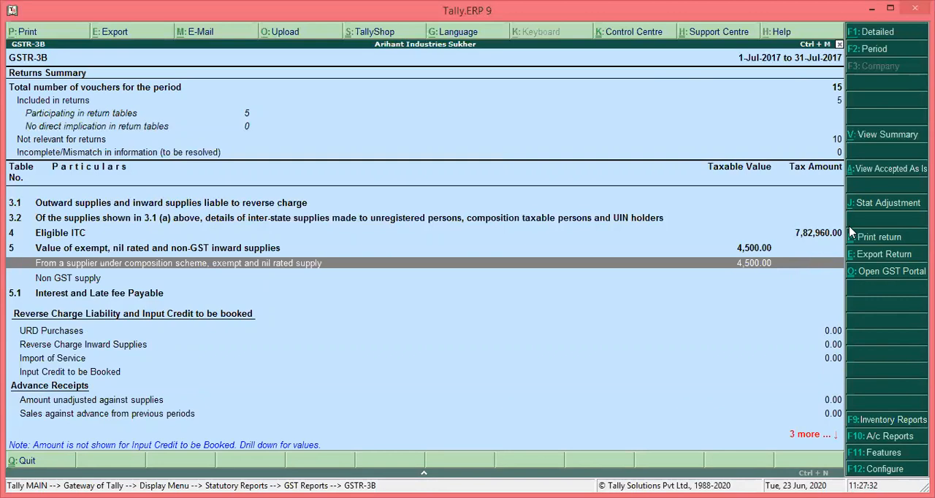
pyautogui.press('Up')
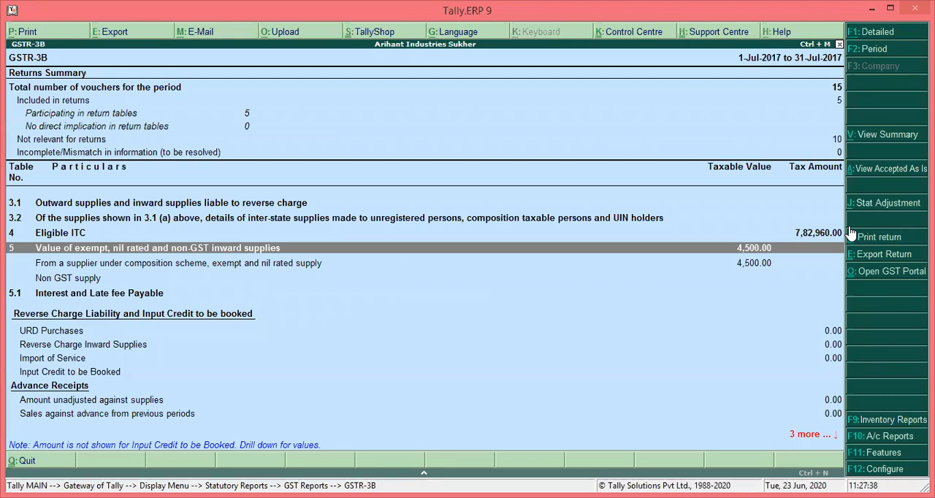
pyautogui.press('Escape')
pyautogui.press('Up')
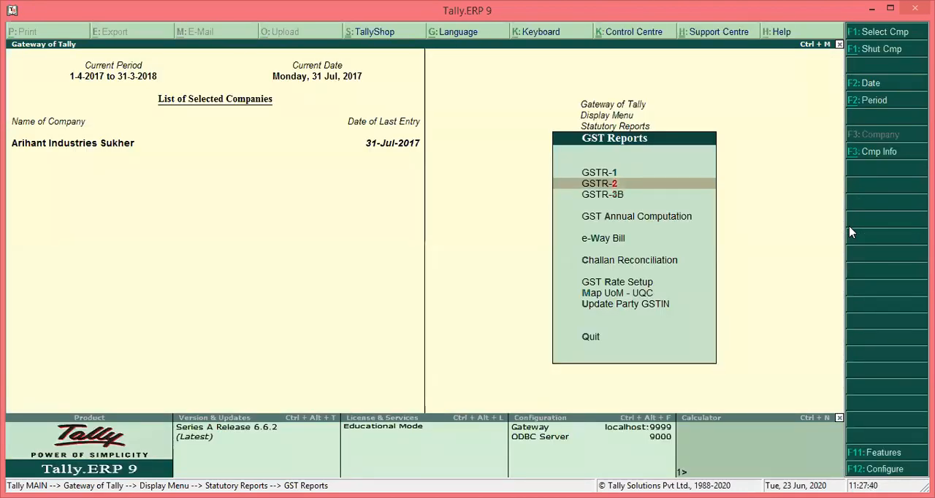
pyautogui.press('Down')
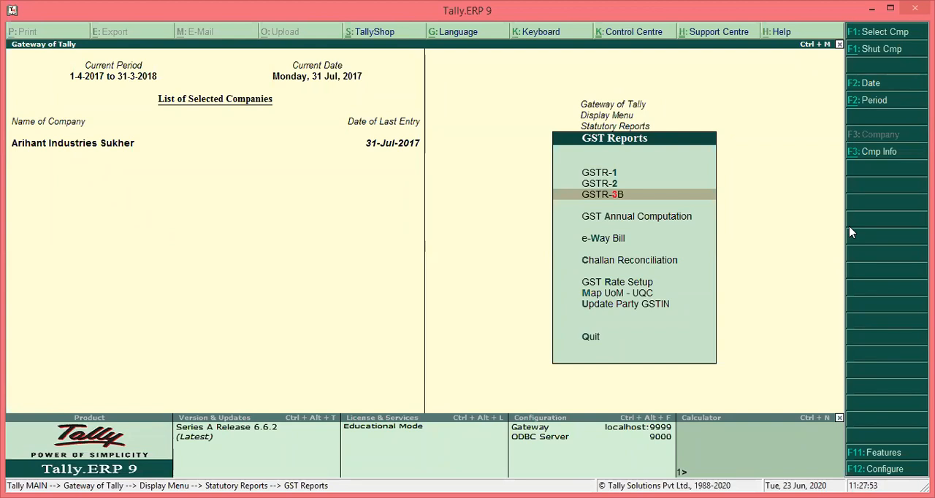
# Leave the GST reports and open the Balance Sheet in detailed view
pyautogui.press('Escape')
pyautogui.press('Escape')
pyautogui.press('Escape')
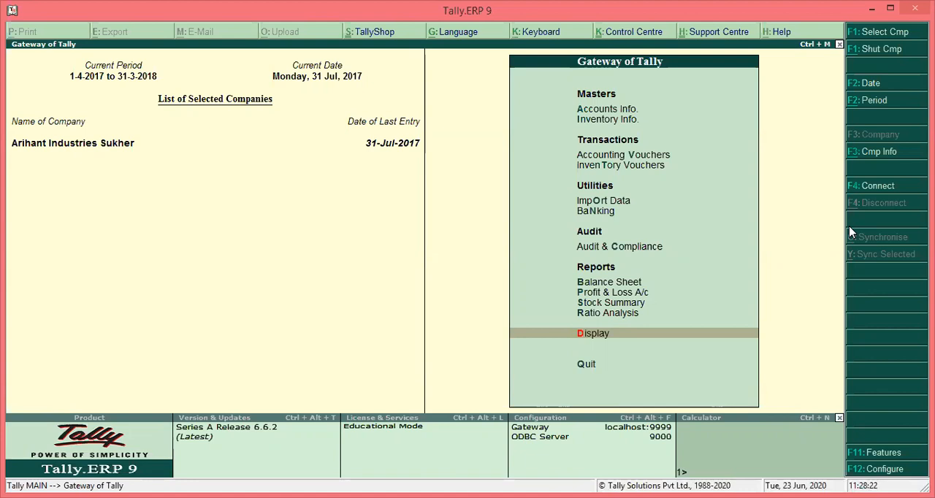
pyautogui.press('Up')
pyautogui.press('Up')
pyautogui.press('Up')
pyautogui.press('Up')
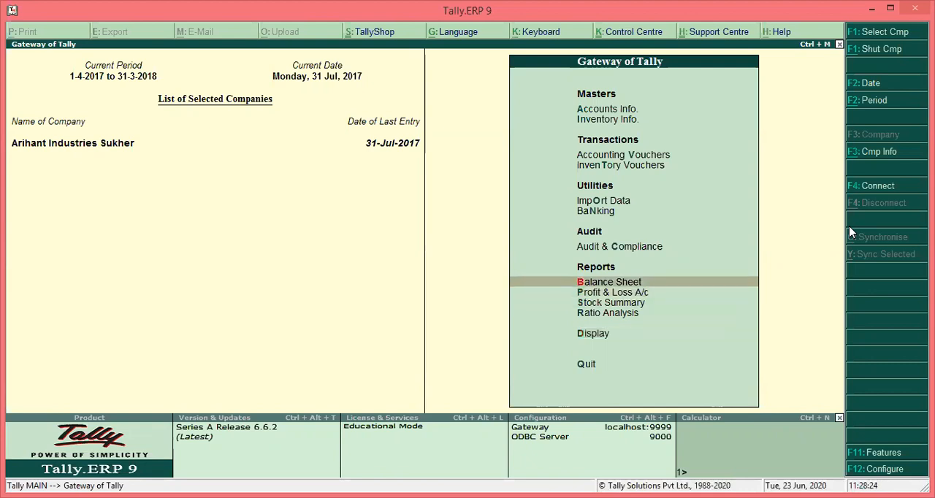
pyautogui.press('Return')
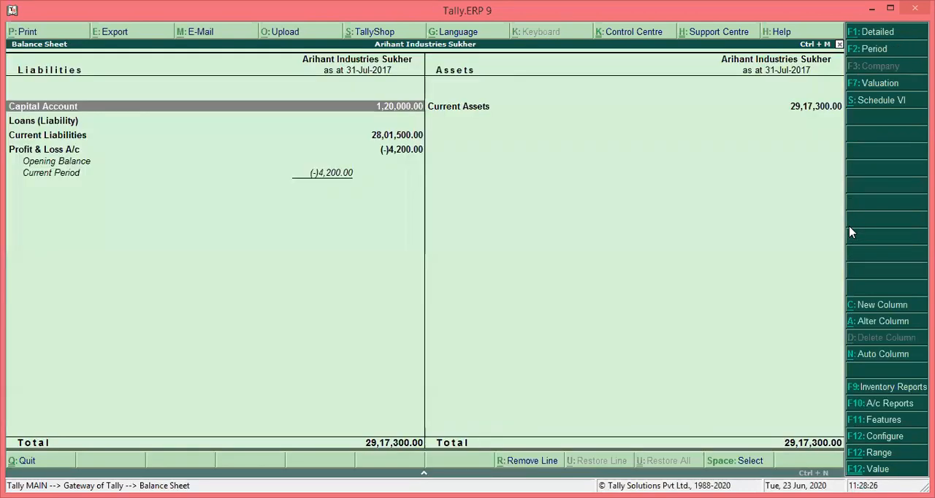
pyautogui.hotkey('alt', 'F1')
# Drill down from Duties & Taxes under Current Liabilities to the CGST (Central Tax) ledger's July vouchers
pyautogui.press('Down')
pyautogui.press('Down')
pyautogui.press('Down')
pyautogui.press('Down')
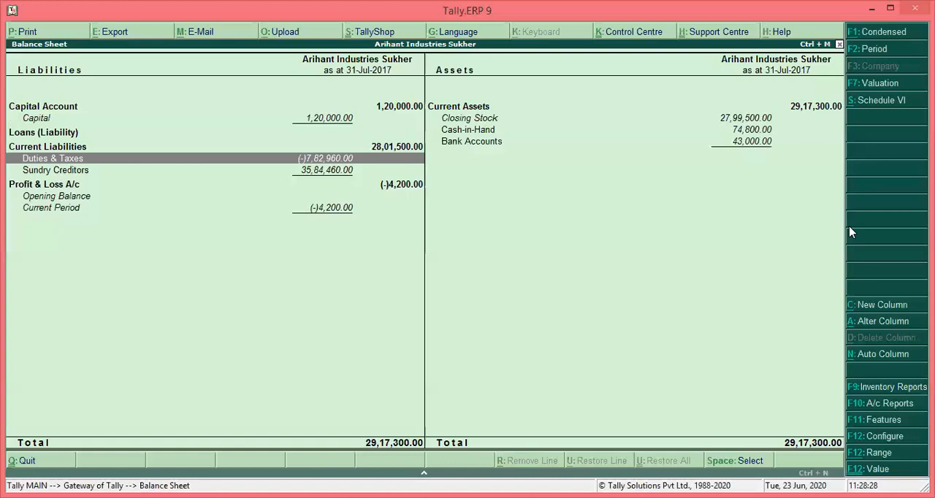
pyautogui.press('Return')
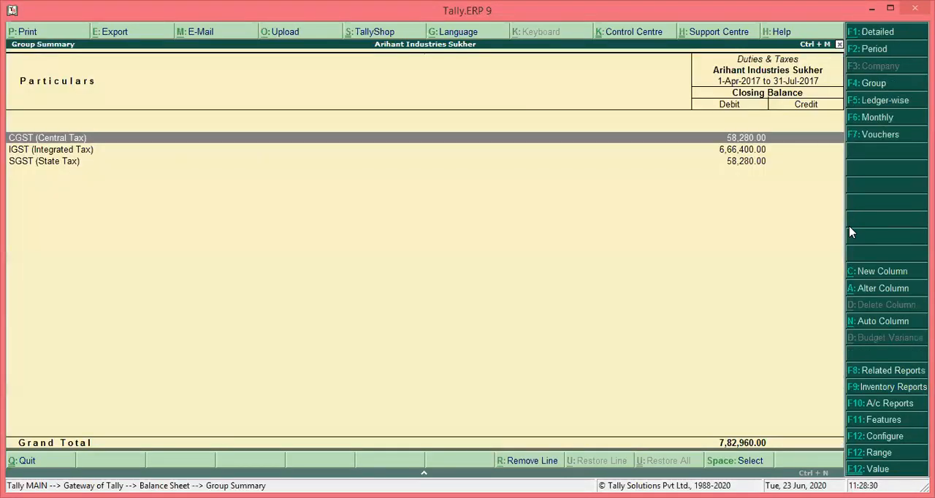
pyautogui.press('Return')
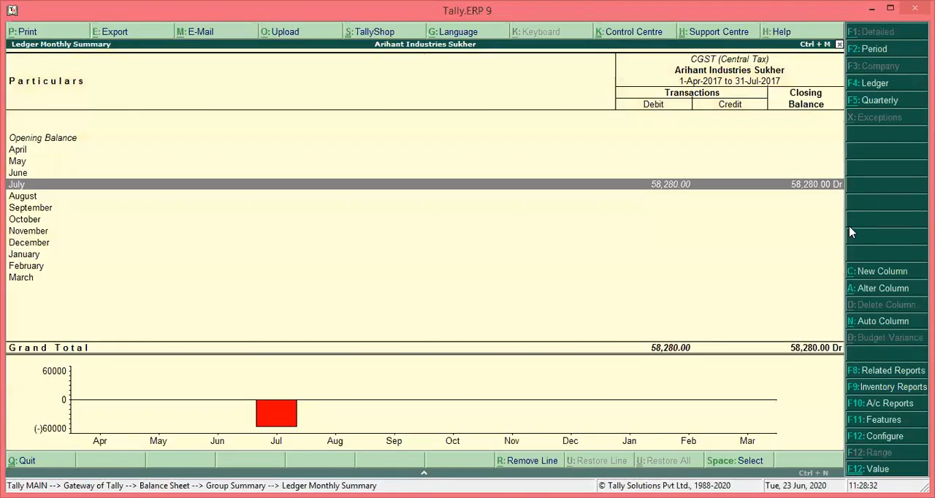
pyautogui.press('Return')
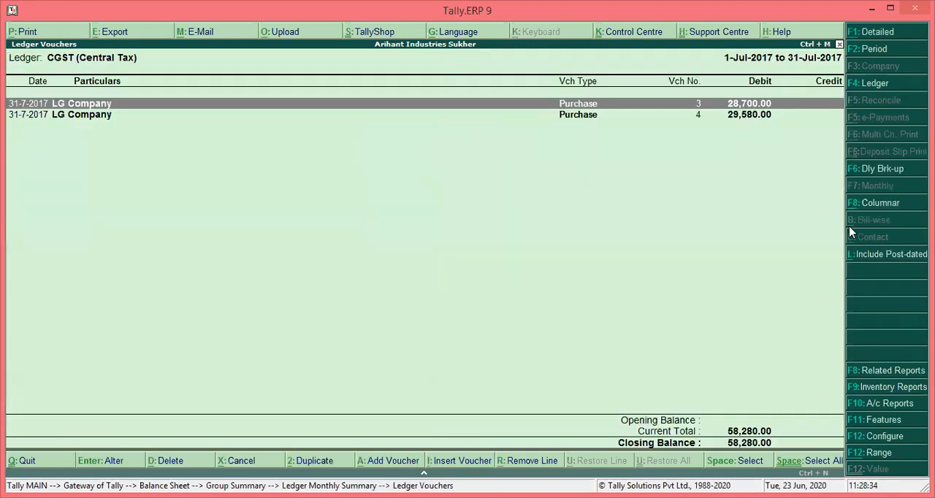
# Examine the purchase vouchers posted to the CGST ledger in July, and return to the Gateway of Tally
pyautogui.press('Down')
pyautogui.press('Up')
pyautogui.press('Down')
pyautogui.press('Up')
pyautogui.press('Down')
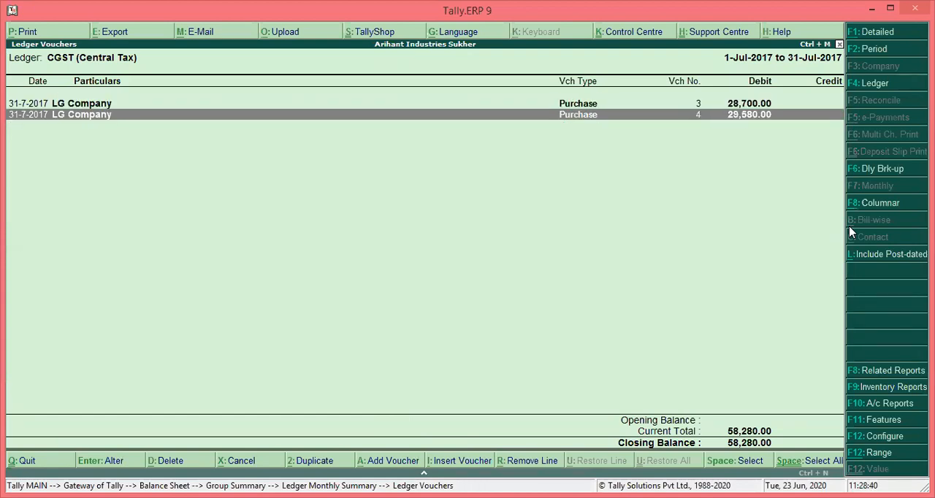
pyautogui.press('Escape')
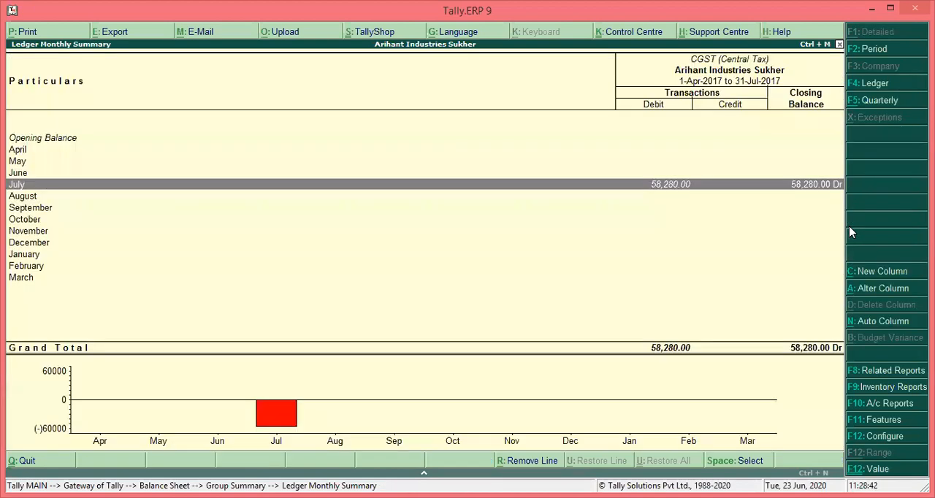
pyautogui.press('Escape')
pyautogui.press('Escape')
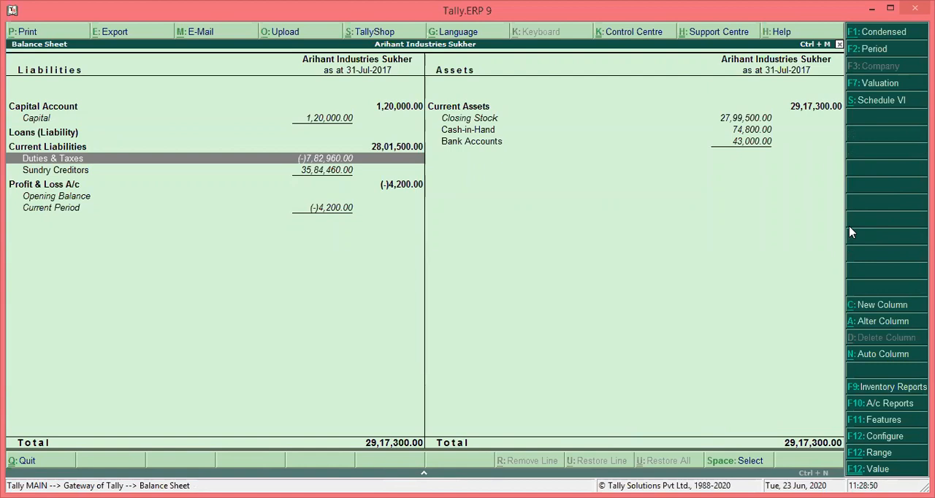
pyautogui.press('Escape')
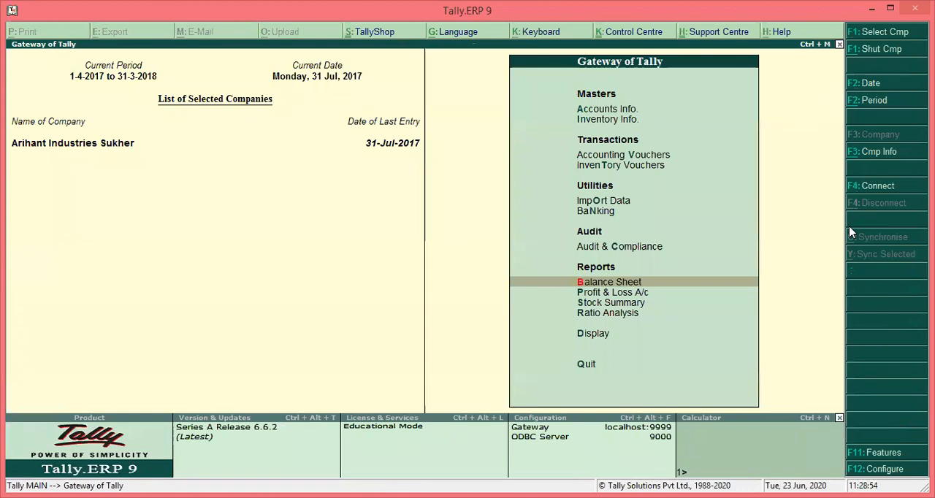
# Start a new journal voucher from Accounting Vouchers
pyautogui.press('Up')
pyautogui.press('Up')
pyautogui.press('Up')
pyautogui.press('Up')
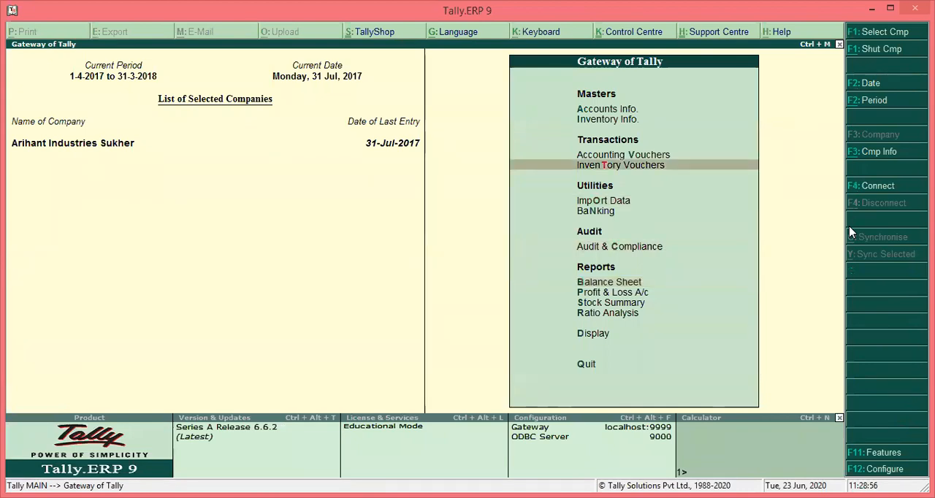
pyautogui.press('Up')
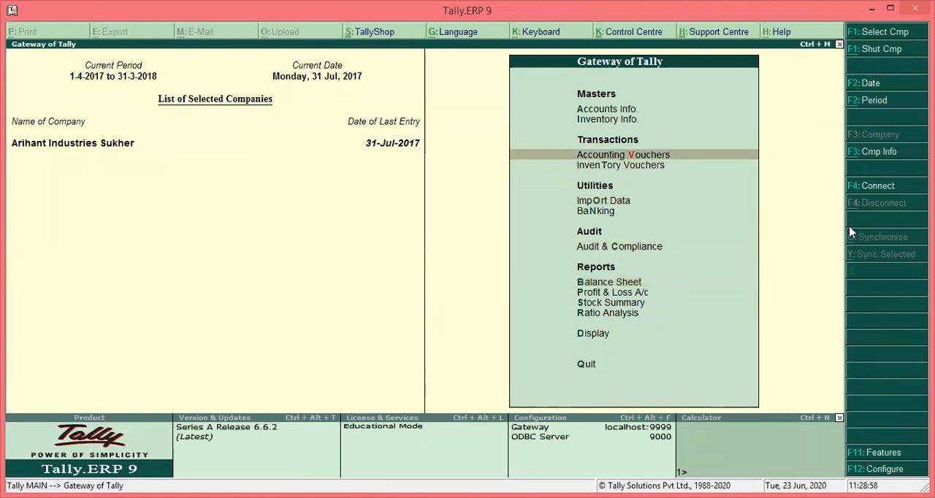
pyautogui.press('Return')
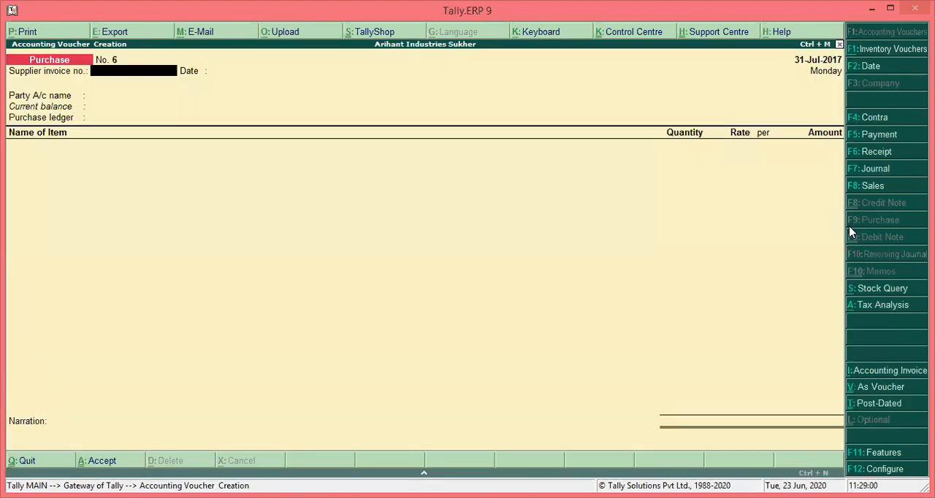
pyautogui.press('F7')
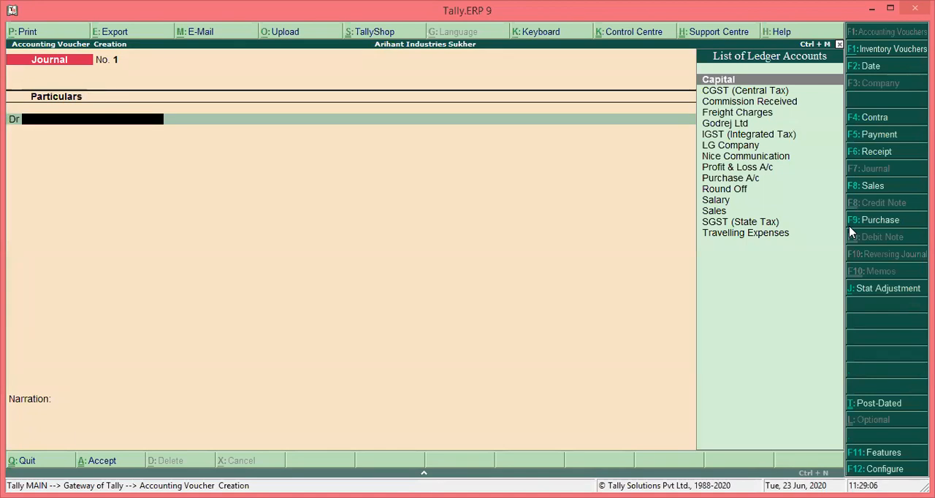
# Open the journal's Stat Adjustment, with GST as duty type and Increase of Tax Liability as nature of adjustment
pyautogui.click(886, 290)
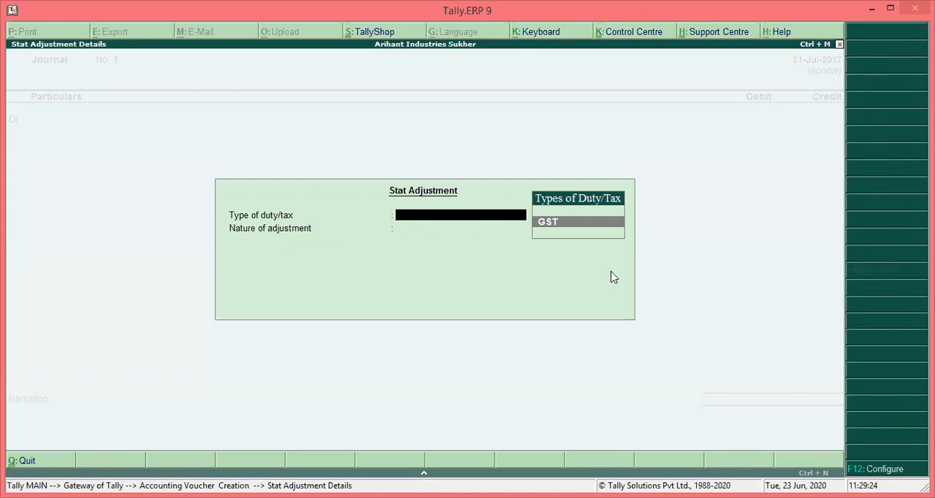
pyautogui.press('Return')
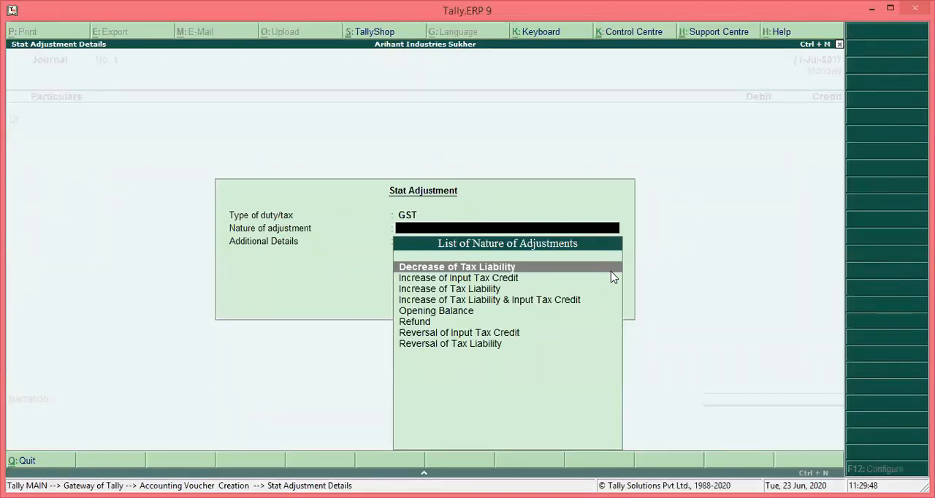
pyautogui.press('Down')
pyautogui.press('Down')
pyautogui.press('Down')
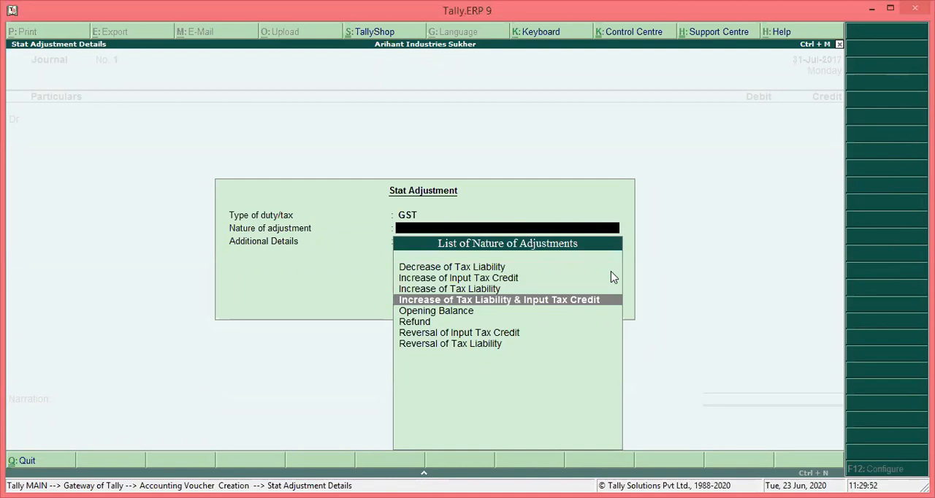
pyautogui.press('Up')
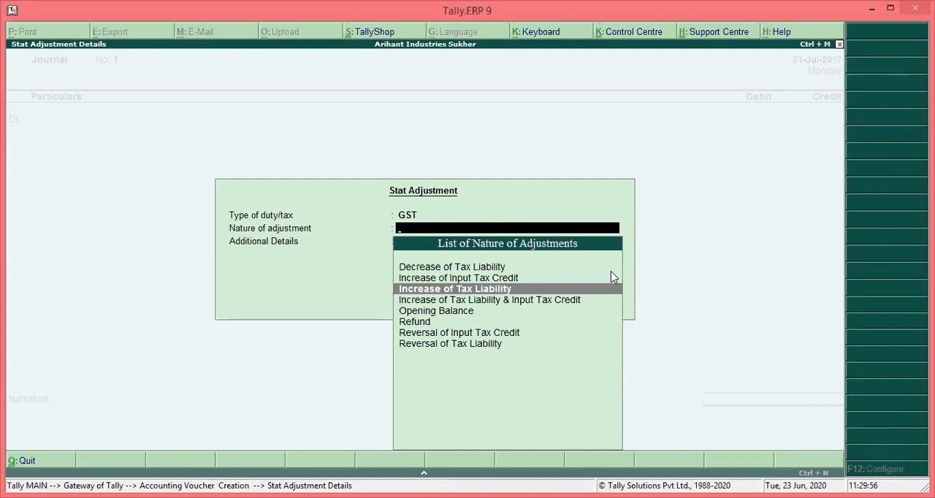
pyautogui.press('Up')
pyautogui.press('Up')
pyautogui.press('Down')
pyautogui.press('Down')
pyautogui.press('Down')
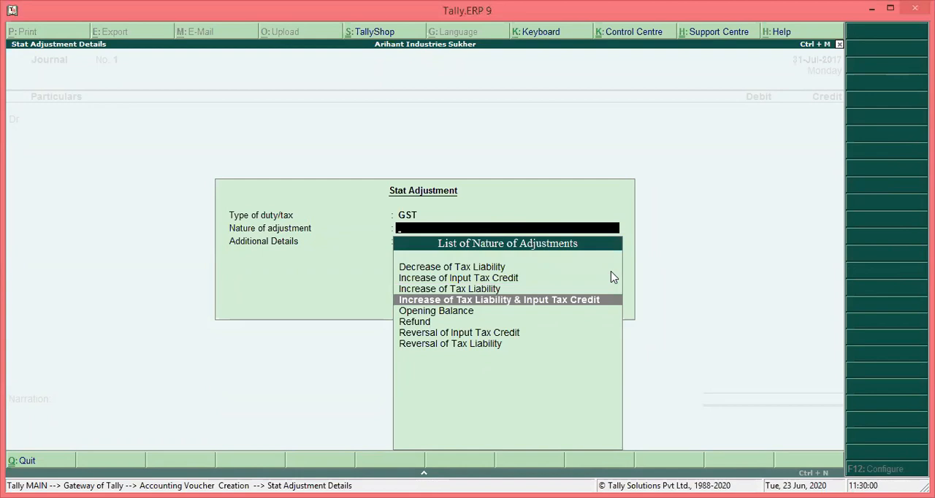
pyautogui.press('Up')
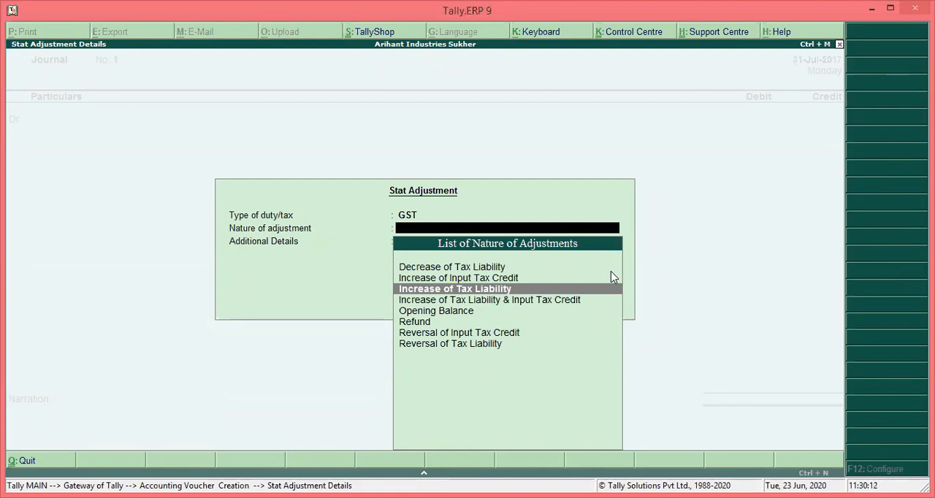
pyautogui.press('Return')
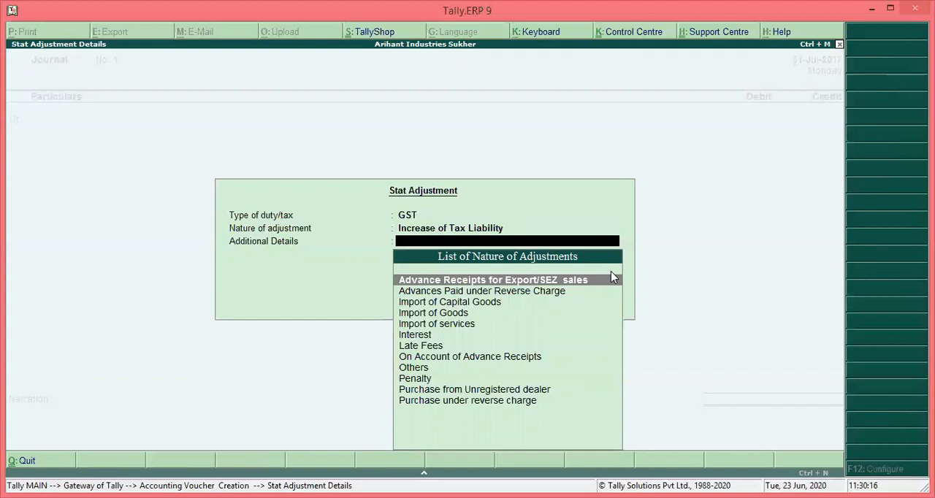
# Set the adjustment's additional details to Purchase from Unregistered dealer and accept the stat adjustment
pyautogui.press('Down')
pyautogui.press('Down')
pyautogui.press('Down')
pyautogui.press('Down')
pyautogui.press('Down')
pyautogui.press('Down')
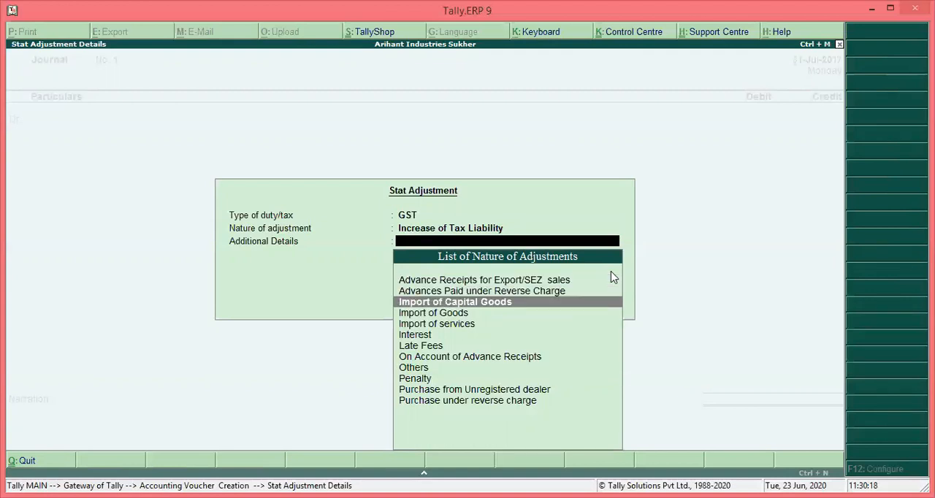
pyautogui.press('Down')
pyautogui.press('Down')
pyautogui.press('Down')
pyautogui.press('Down')
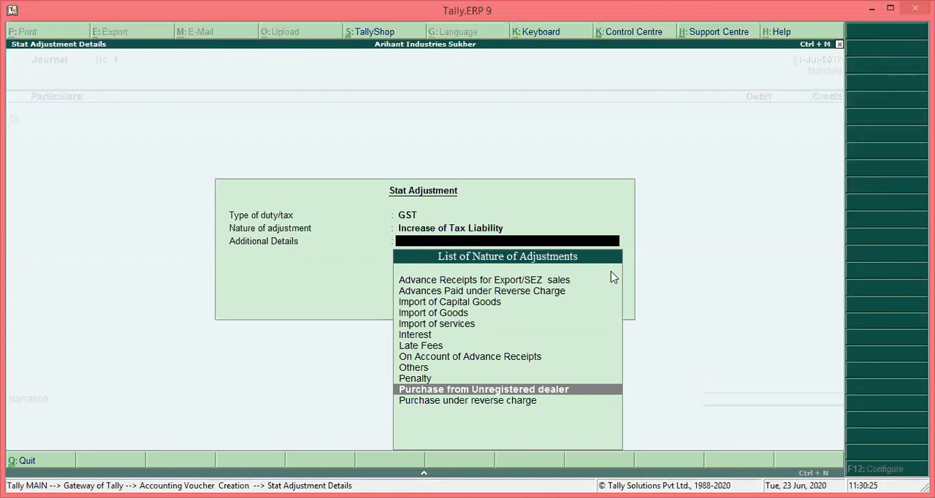
pyautogui.press('Return')
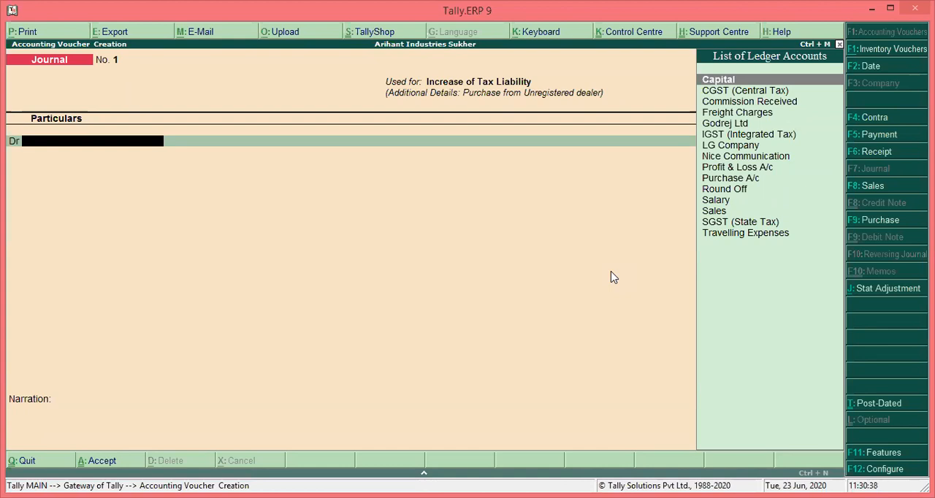
# Create a ledger named Tax on RCM under Current Assets from within the journal voucher and save it
pyautogui.hotkey('alt', 'c')
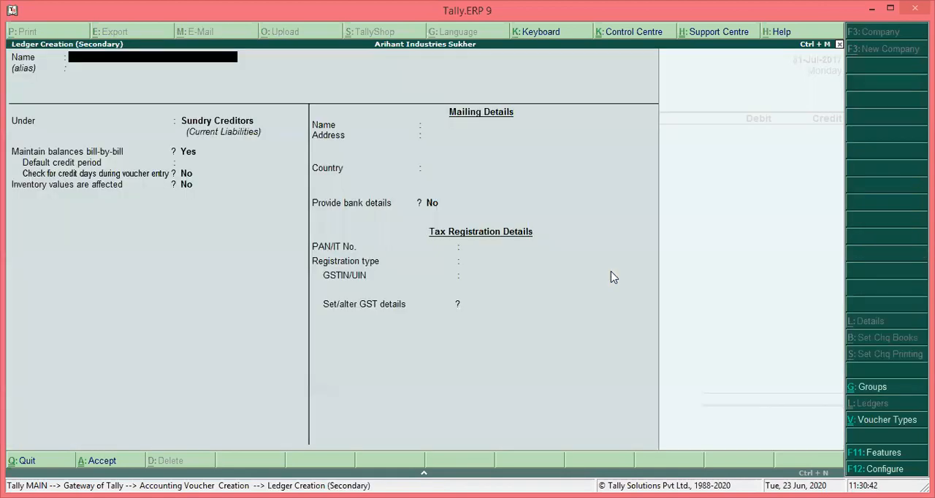
pyautogui.write('Tax on RCM')
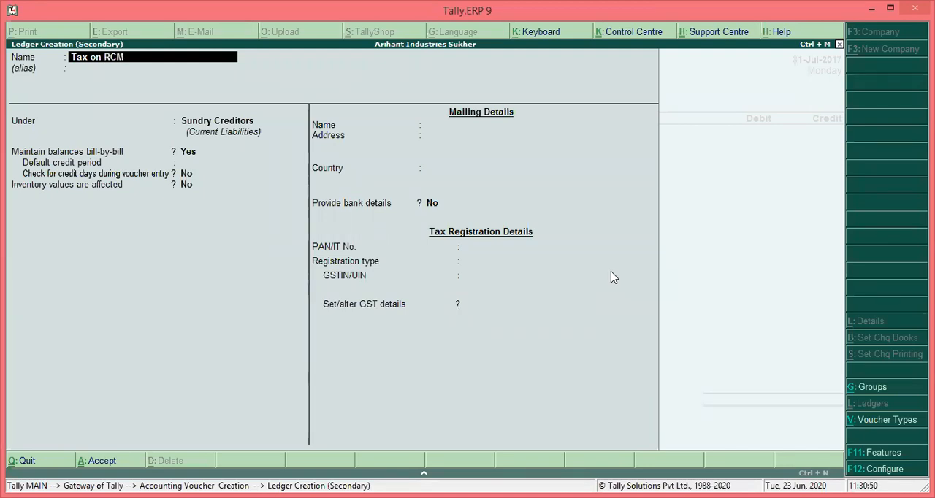
pyautogui.press('Return')
pyautogui.press('Return')
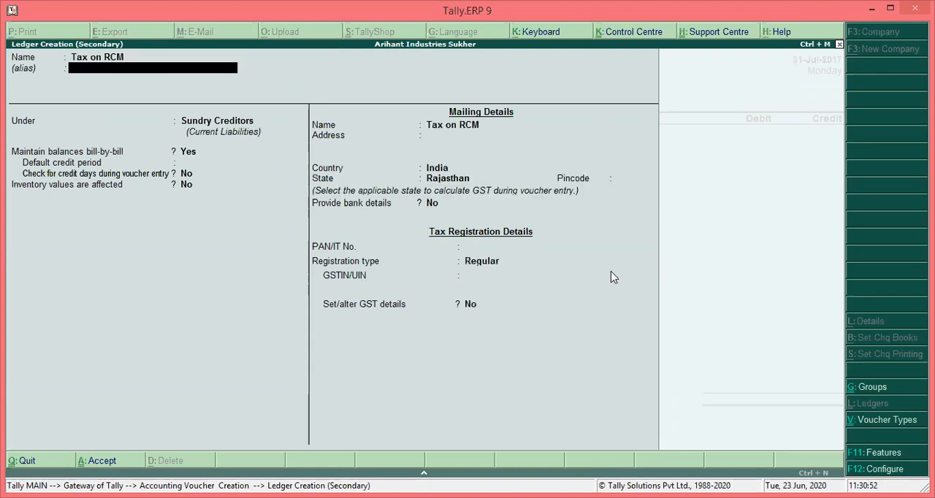
pyautogui.write('Cu')
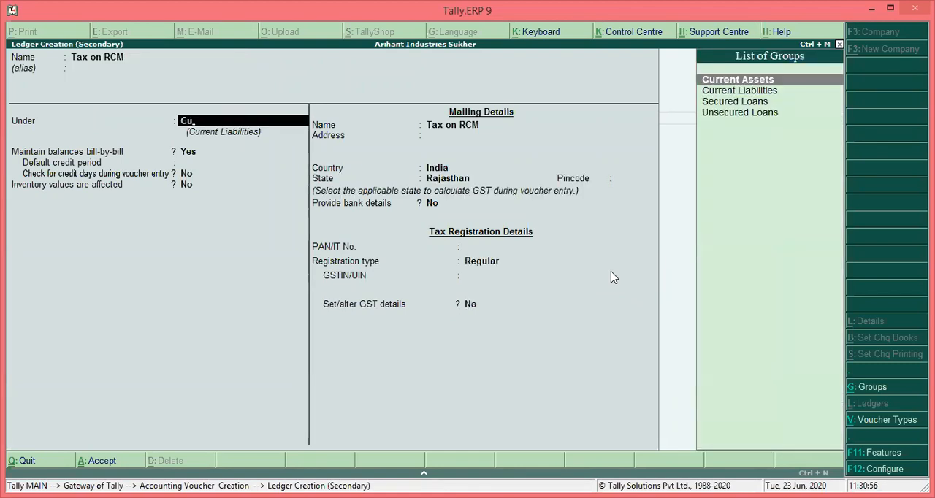
pyautogui.press('Return')
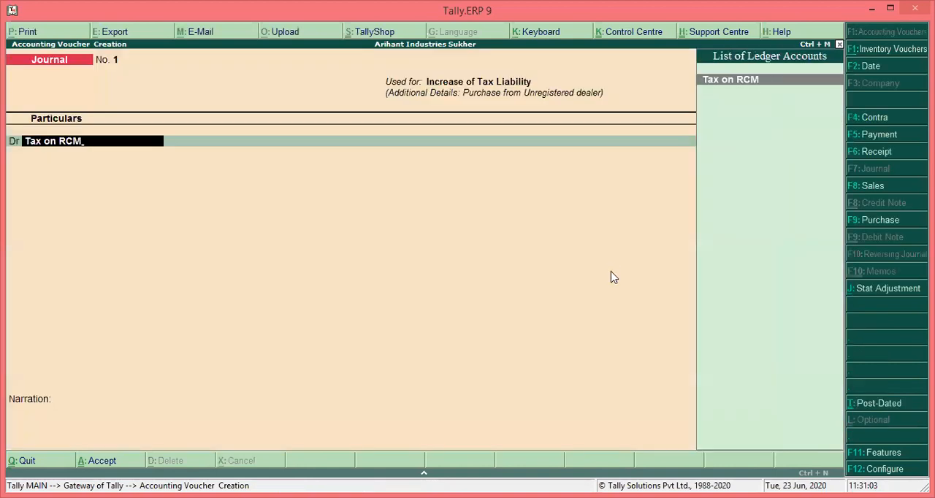
pyautogui.hotkey('ctrl', 'a')
# Debit the Tax on RCM ledger with 1260 in the journal voucher
pyautogui.press('Return')
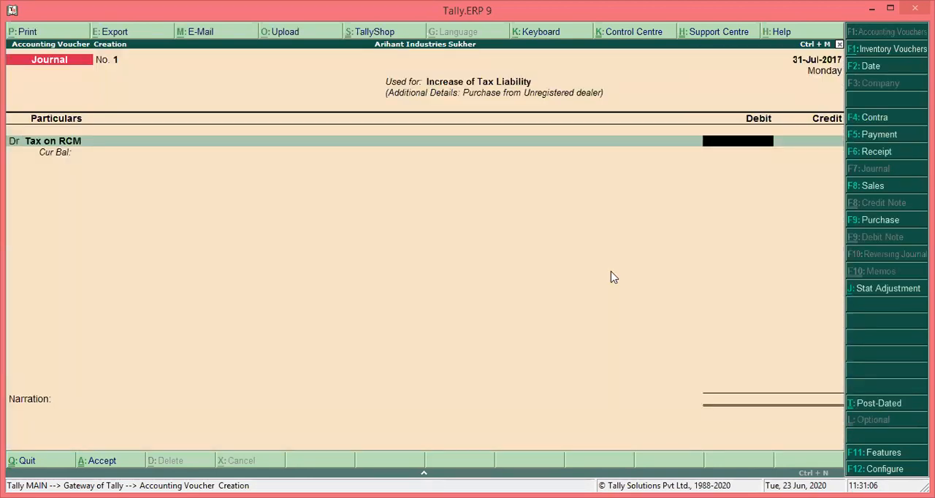
pyautogui.write('1260')
pyautogui.press('Return')
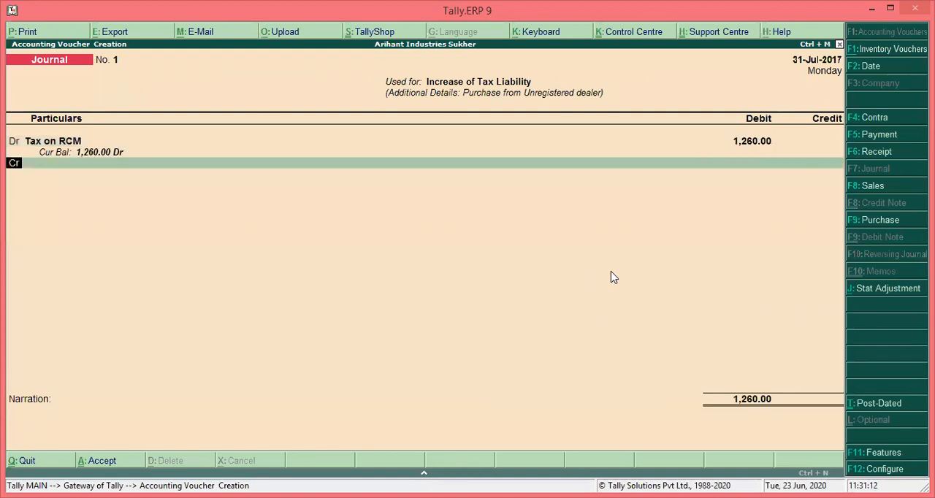
# Credit CGST (Central Tax) with 630, entering a 14% rate and a taxable value of 4500 in its GST details
pyautogui.write('Cg')
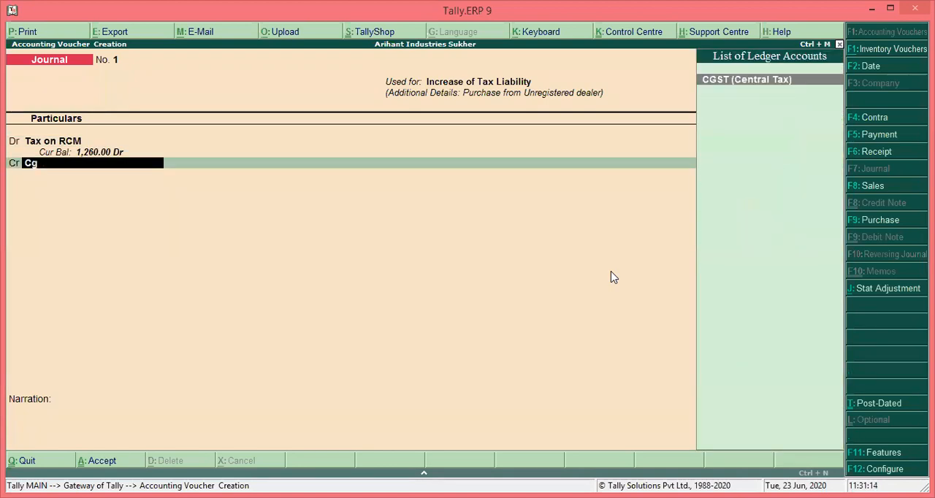
pyautogui.press('Return')
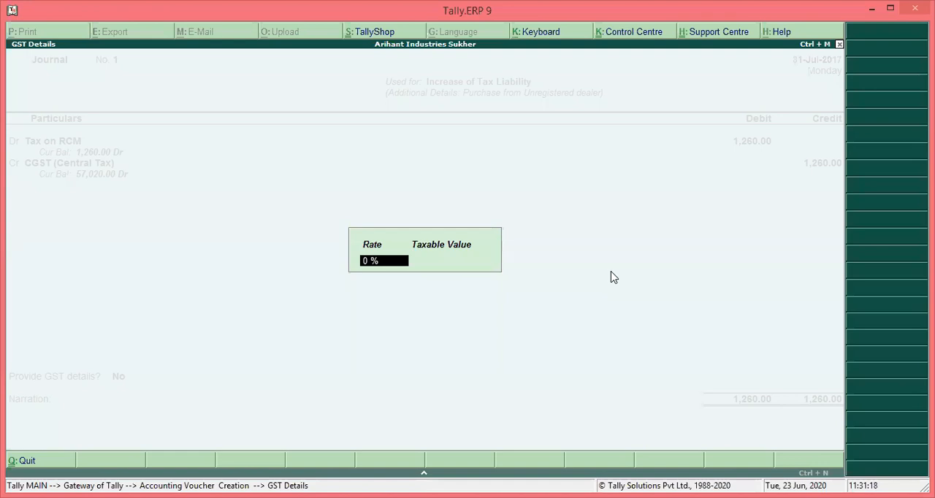
pyautogui.write('14')
pyautogui.press('Return')
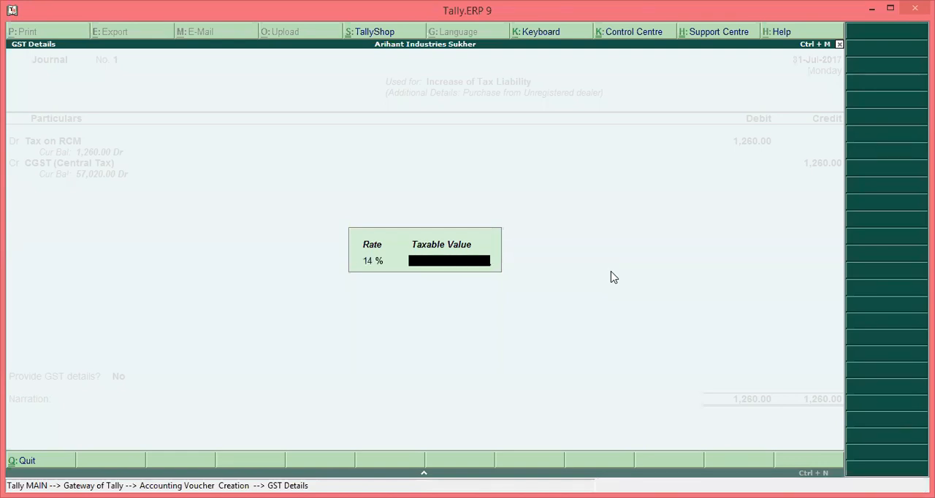
pyautogui.write('4500')
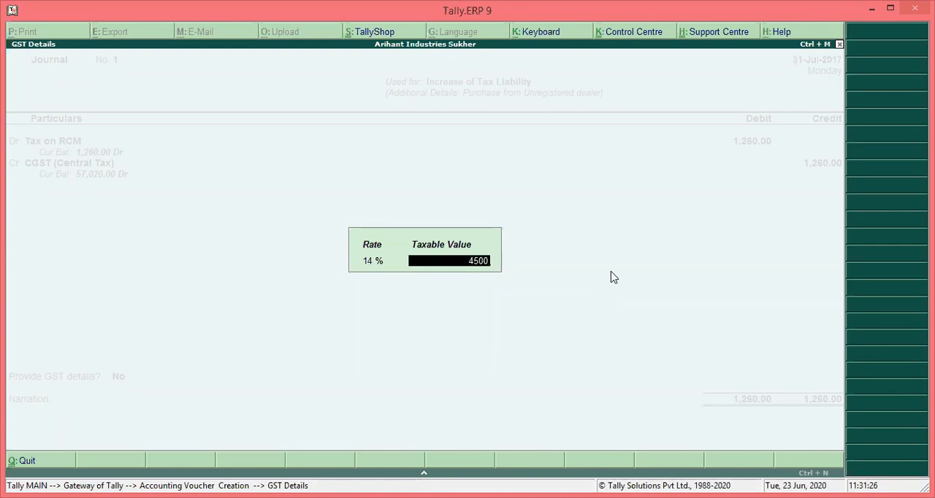
pyautogui.press('Return')
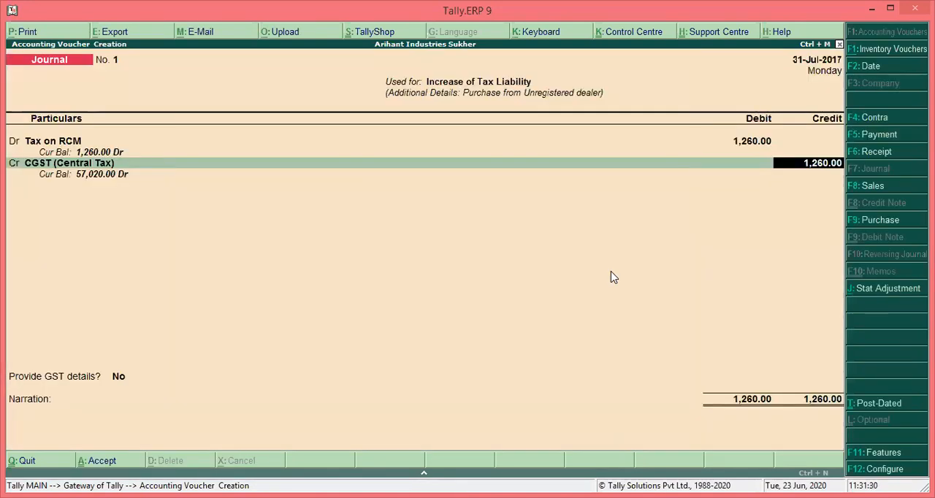
pyautogui.write('630')
pyautogui.press('Return')
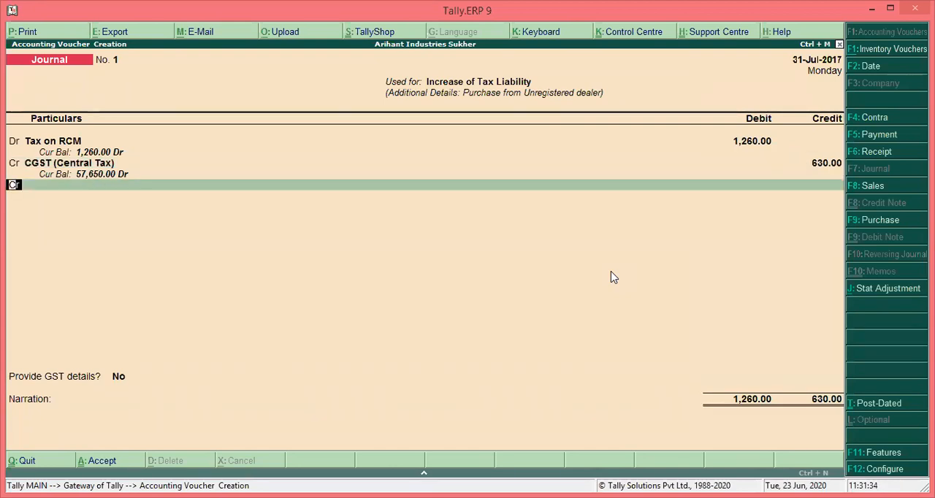
# Credit SGST (State Tax) with 630, accepting the 14% rate and 4,500 taxable value in its GST details
pyautogui.press('Return')
pyautogui.write('sg')
pyautogui.press('Return')
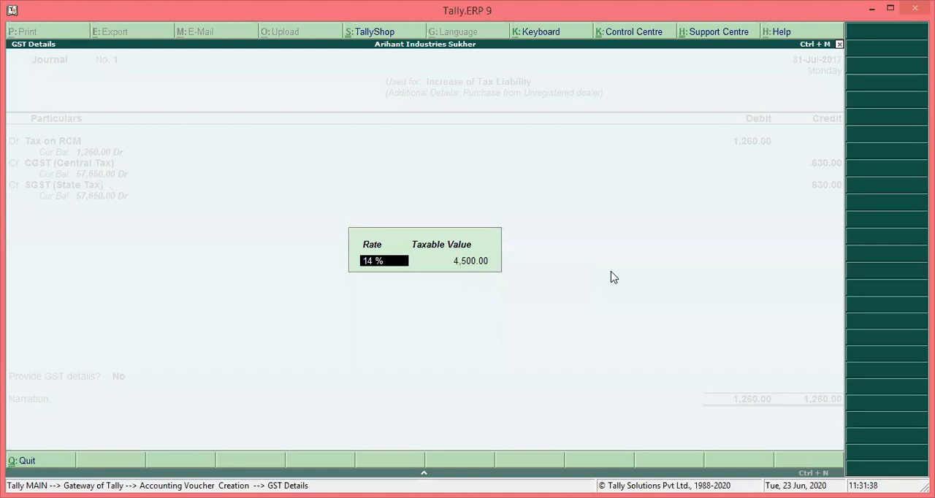
pyautogui.press('Return')
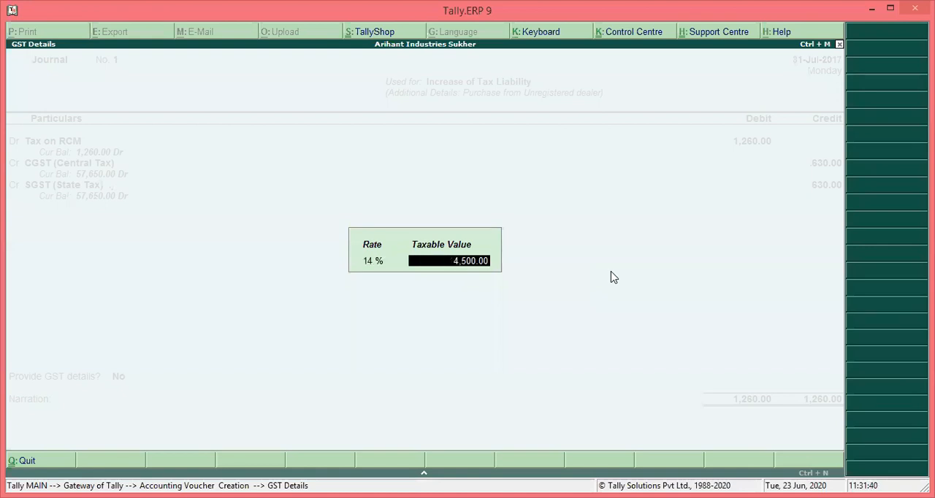
pyautogui.press('Return')
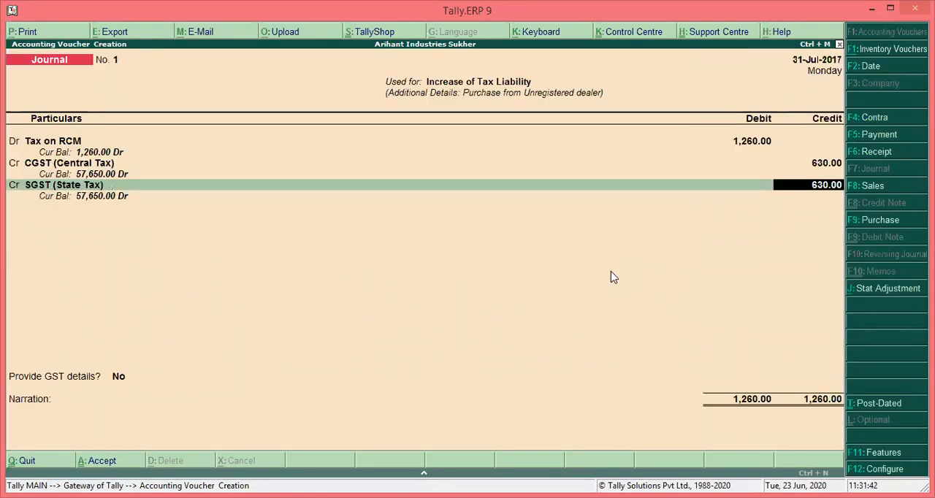
pyautogui.press('Return')
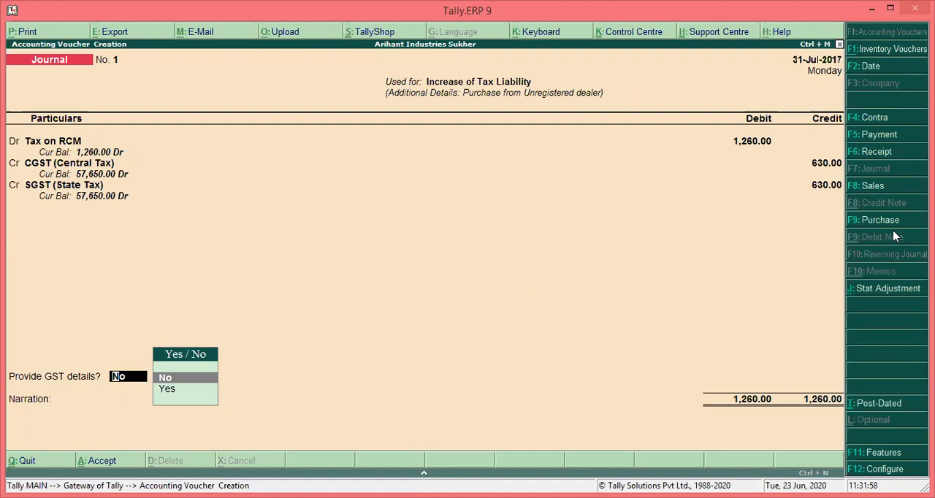
# Provide GST details with Goods as the type of input, save the journal voucher without narration and leave voucher entry
pyautogui.press('Down')
pyautogui.press('Return')
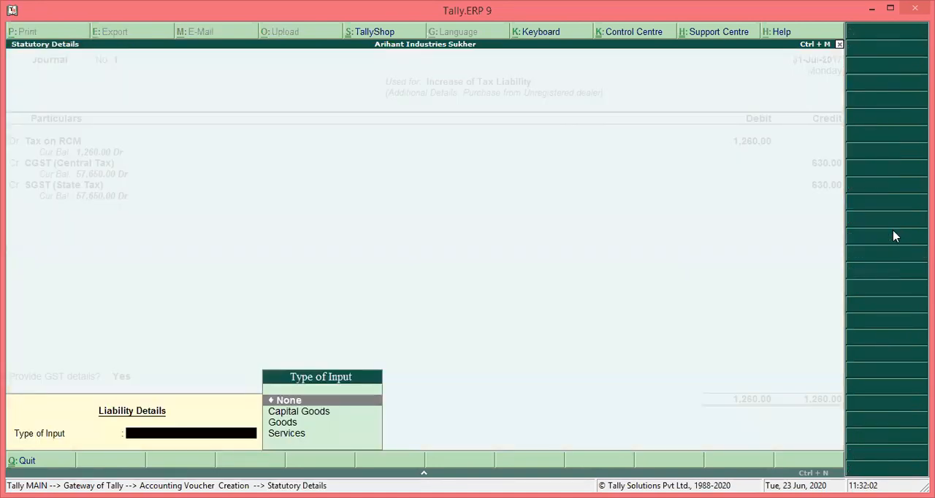
pyautogui.press('Down')
pyautogui.press('Down')
pyautogui.press('Return')
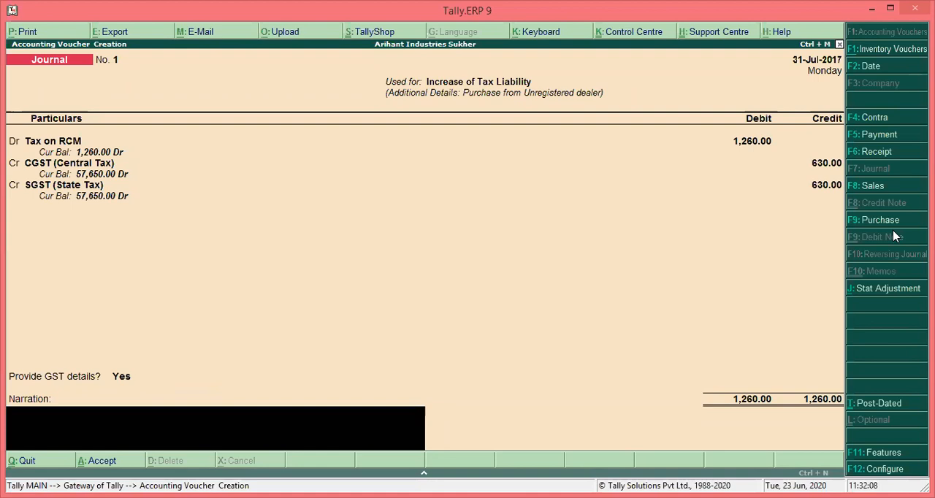
pyautogui.press('Return')
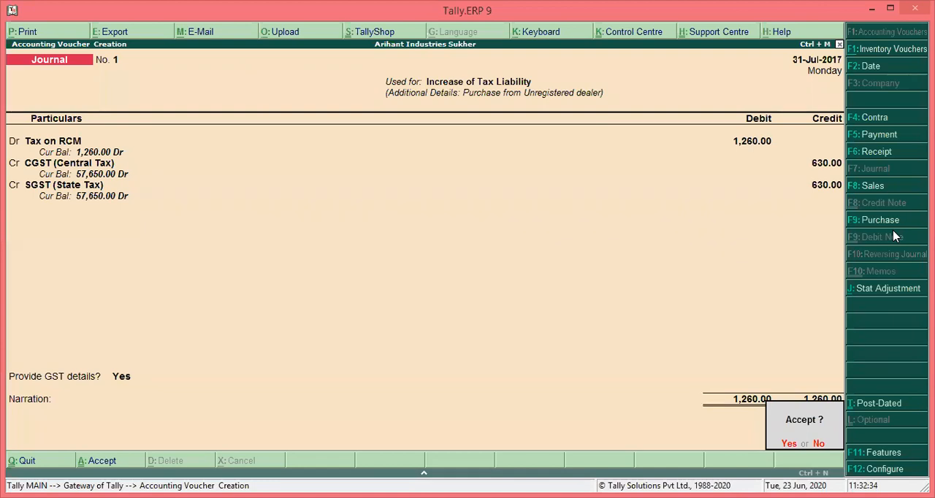
pyautogui.press('Return')
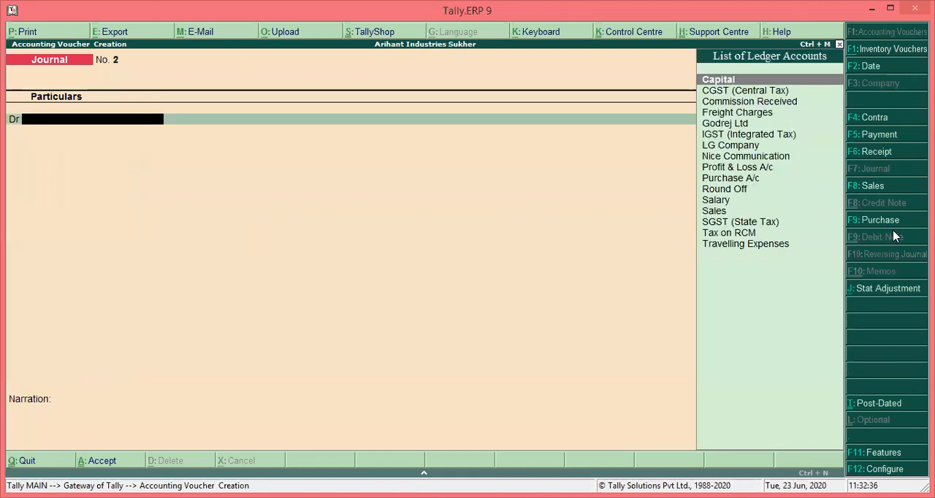
pyautogui.press('Escape')
pyautogui.press('Return')
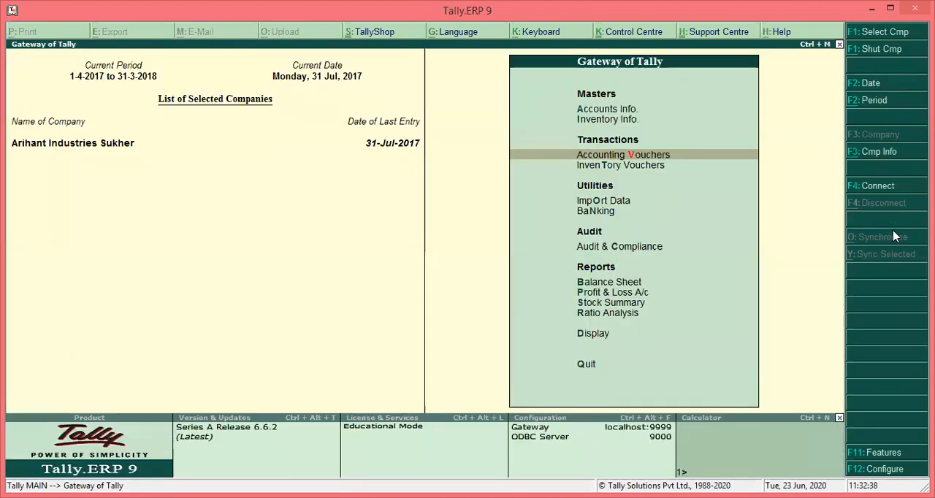
pyautogui.press('d')
pyautogui.press('o')
pyautogui.press('g')
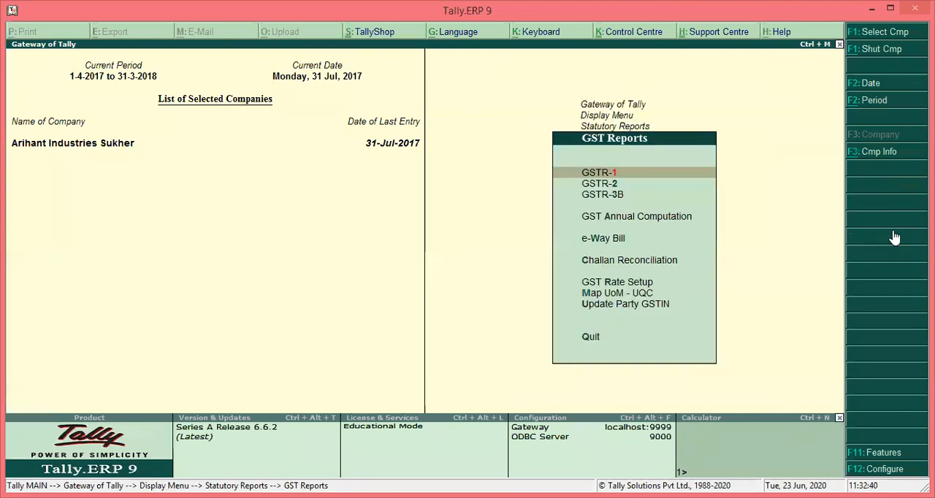
pyautogui.press('Escape')
pyautogui.press('Escape')
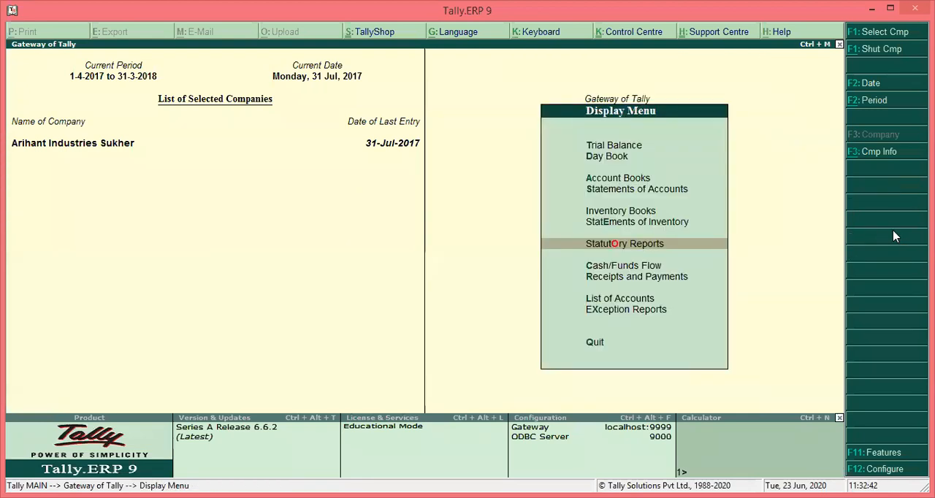
pyautogui.press('Escape')
# Show the Balance Sheet in detail and open the Duties & Taxes group under Current Liabilities
pyautogui.press('Up')
pyautogui.press('Up')
pyautogui.press('Up')
pyautogui.press('Up')
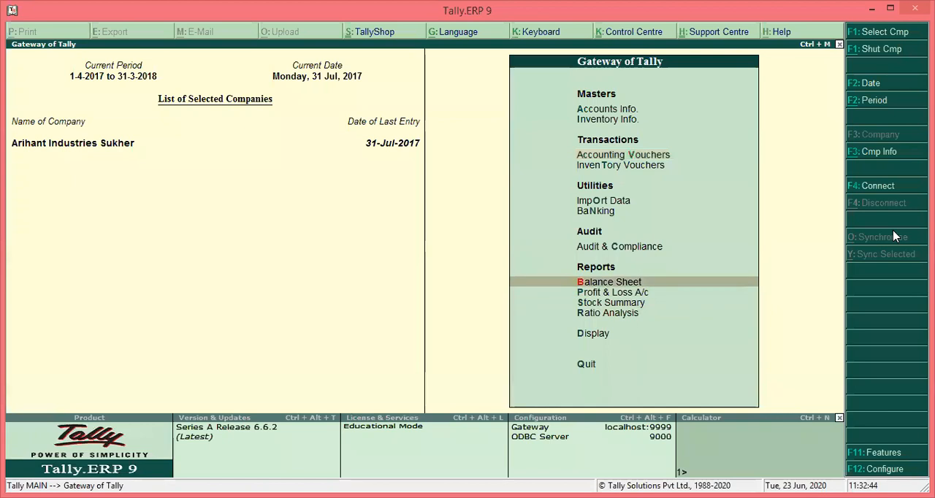
pyautogui.press('Return')
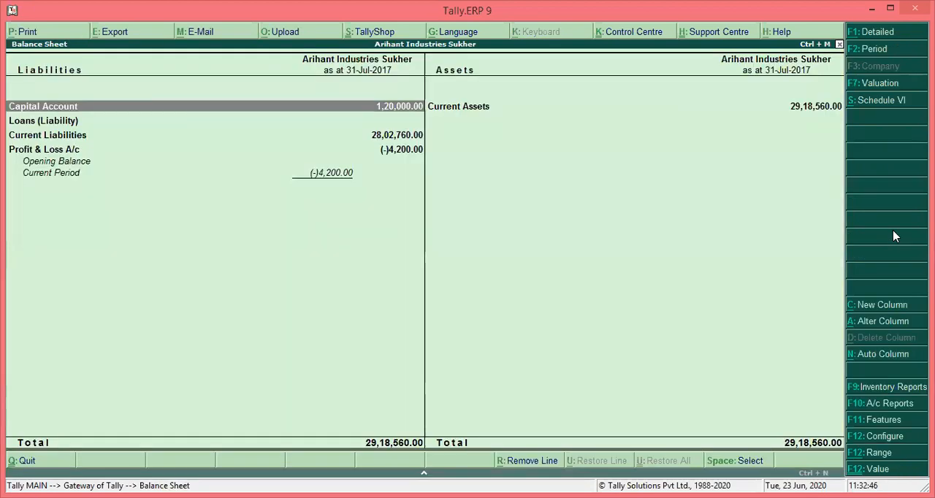
pyautogui.hotkey('alt', 'F1')
pyautogui.press('Down')
pyautogui.press('Down')
pyautogui.press('Down')
pyautogui.press('Return')
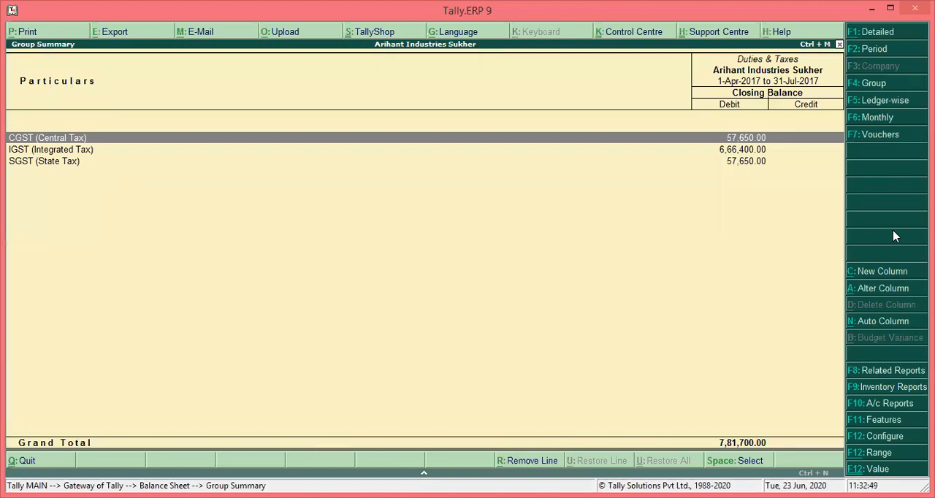
# Examine the Tax on RCM journal entry in the CGST (Central Tax) ledger's July vouchers and return to the group summary
pyautogui.press('Return')
pyautogui.press('Return')
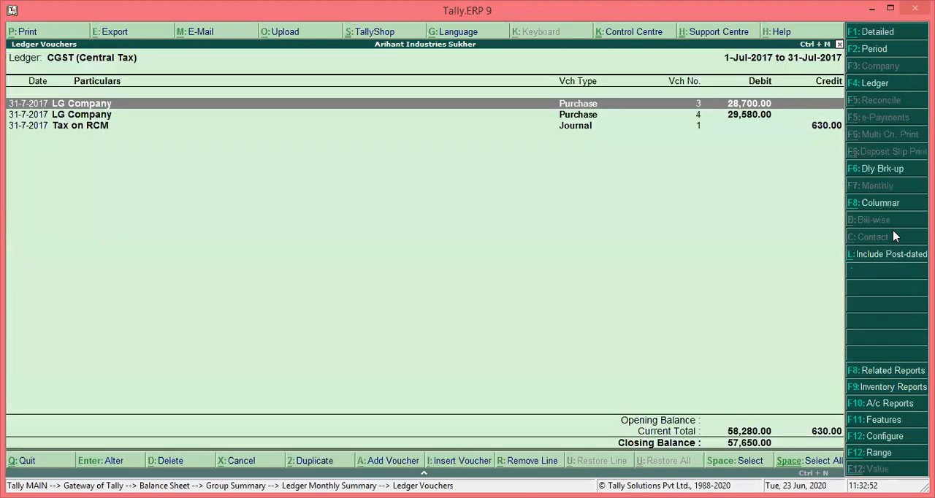
pyautogui.press('Down')
pyautogui.press('Down')
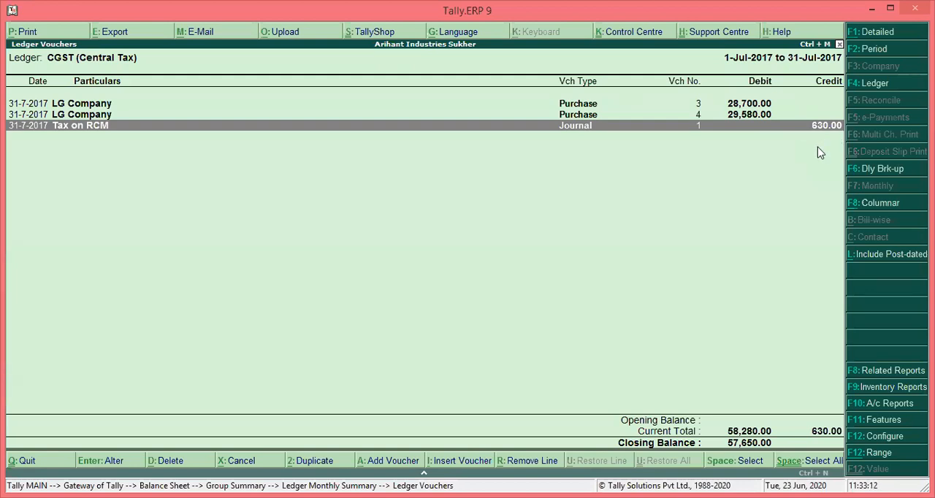
pyautogui.press('Escape')
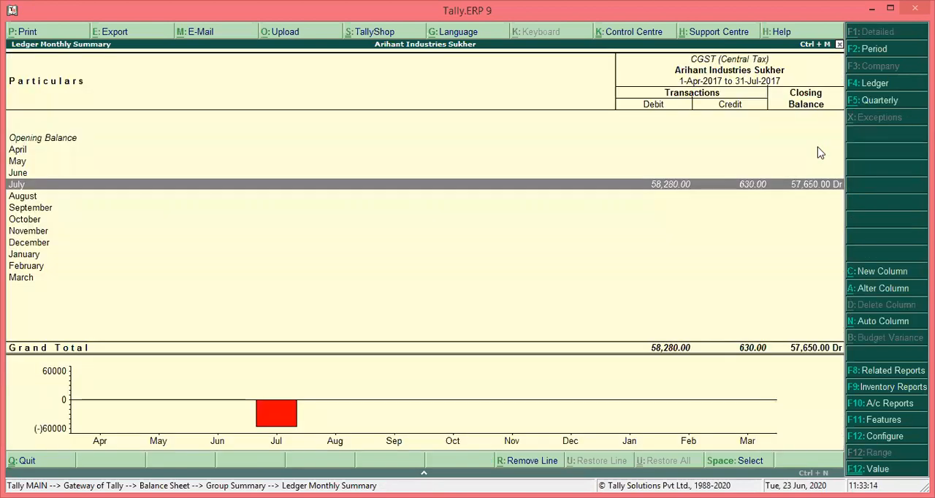
pyautogui.press('Escape')
# Check the SGST (State Tax) ledger's monthly summary for July and return to the Gateway of Tally
pyautogui.press('Down')
pyautogui.press('Down')
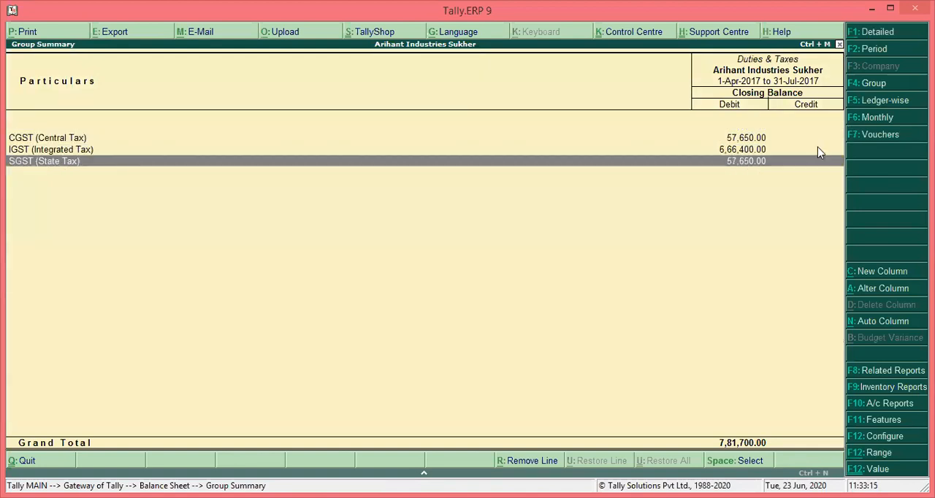
pyautogui.press('Return')
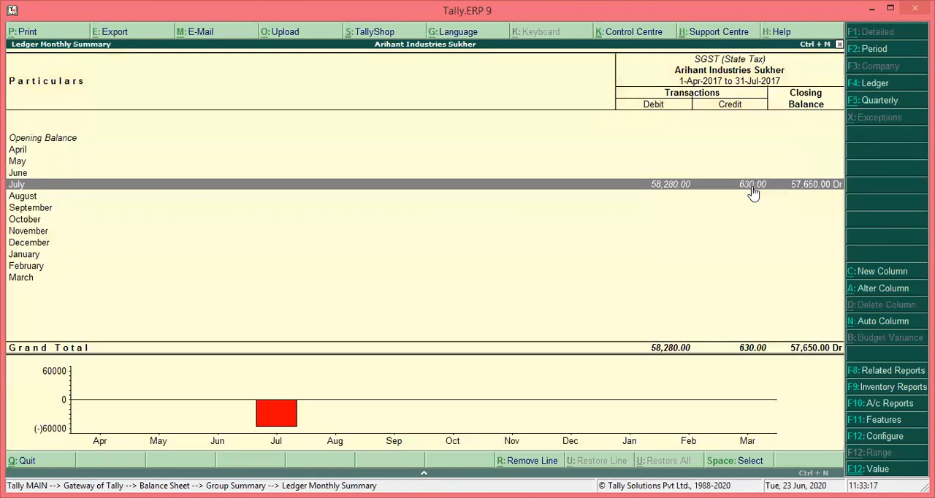
pyautogui.press('Escape')
pyautogui.press('Escape')
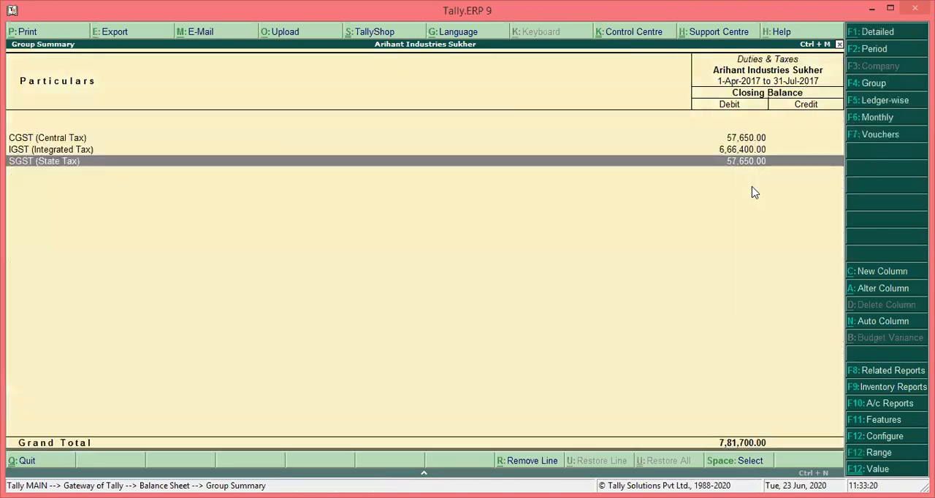
pyautogui.press('Escape')
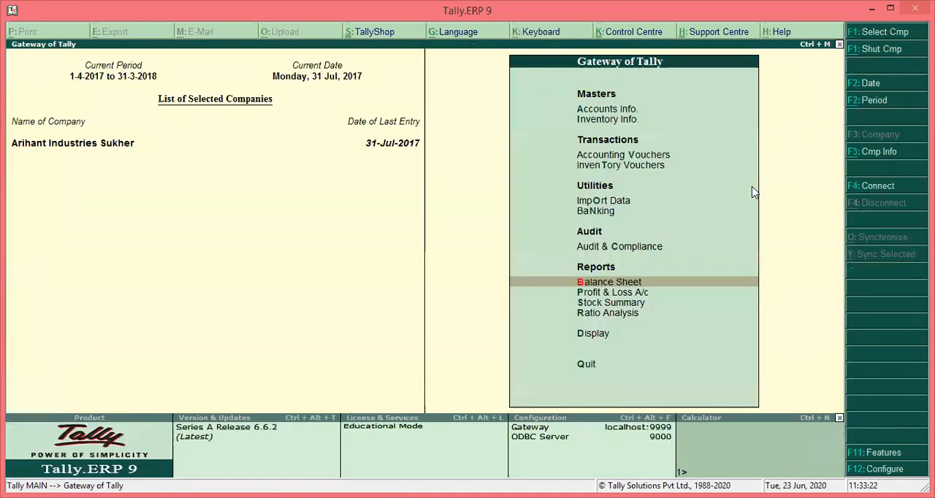
# Reopen the Balance Sheet in detail and compare Duties & Taxes with Tax on RCM under Current Assets
pyautogui.press('Return')
pyautogui.press('Right')
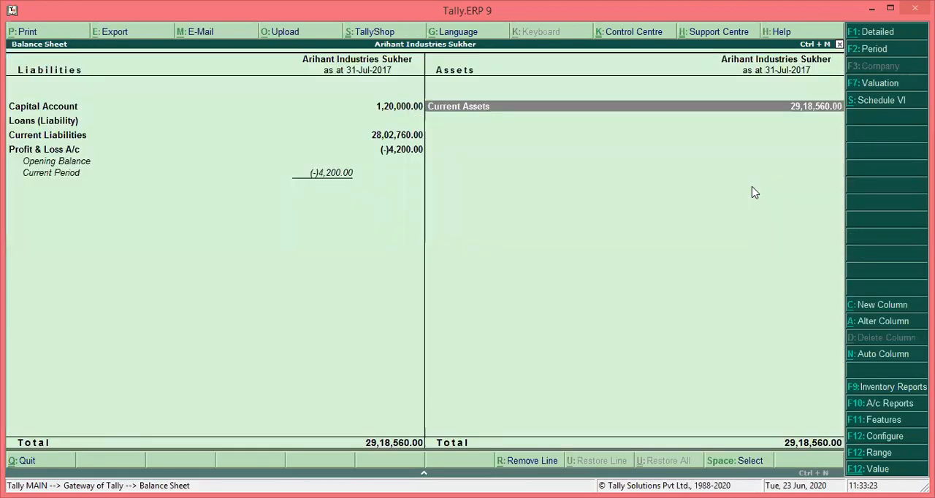
pyautogui.hotkey('alt', 'F1')
pyautogui.press('Left')
pyautogui.press('Down')
pyautogui.press('Down')
pyautogui.press('Down')
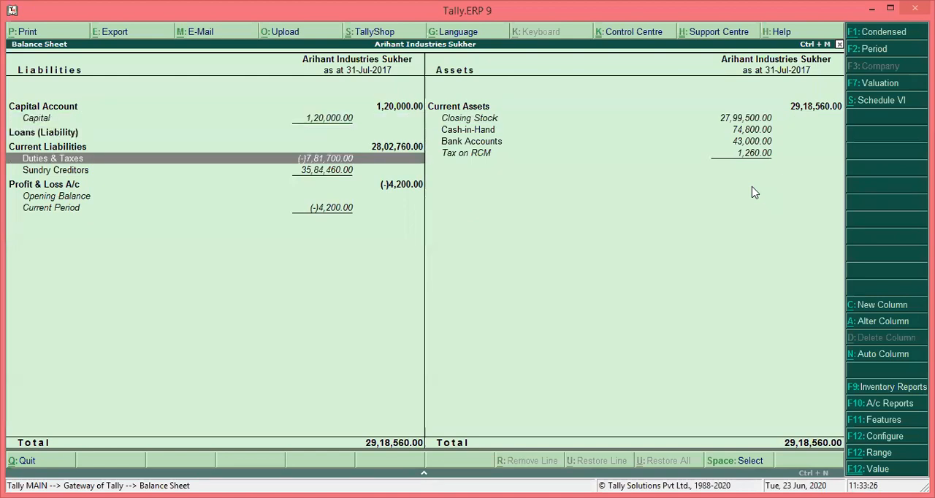
pyautogui.press('Right')
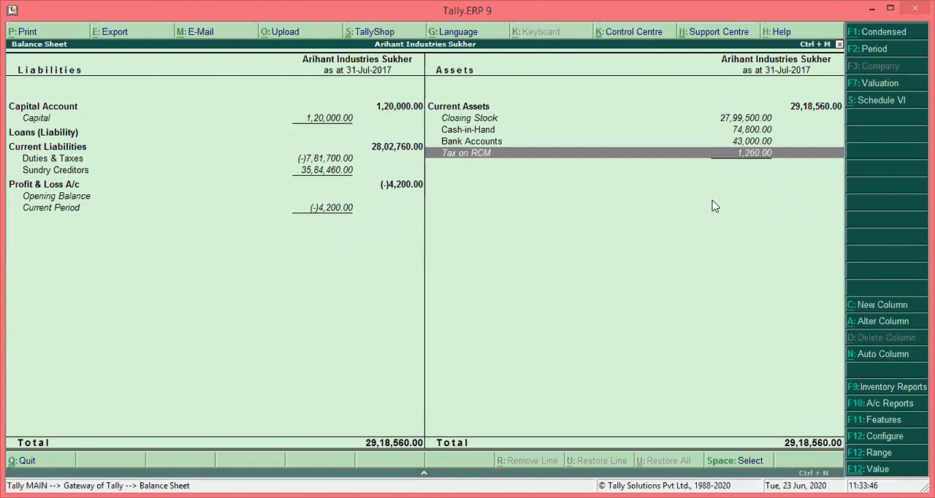
# Leave the Balance Sheet and open the list of GST reports among the statutory reports
pyautogui.press('Escape')
pyautogui.press('Down')
pyautogui.press('Down')
pyautogui.press('Down')
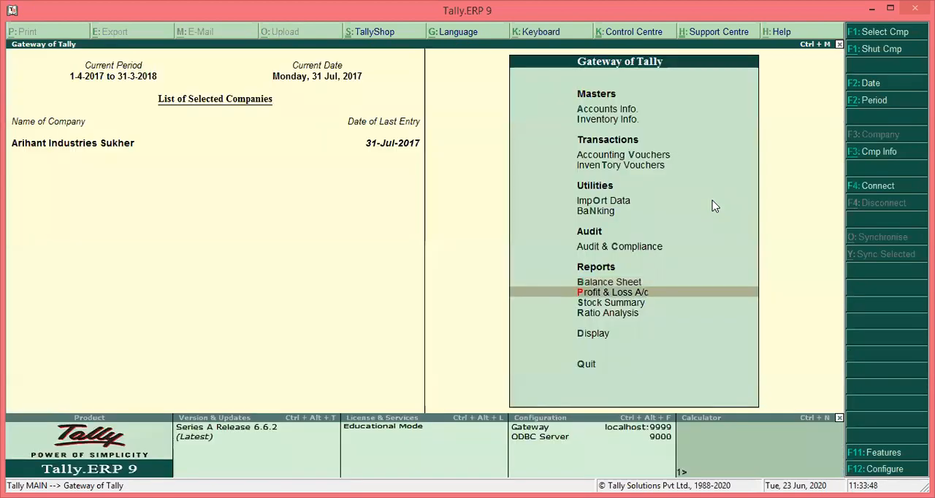
pyautogui.press('Down')
pyautogui.press('Return')
pyautogui.press('Down')
pyautogui.press('Down')
pyautogui.press('Down')
pyautogui.press('Down')
pyautogui.press('Down')
pyautogui.press('Down')
pyautogui.press('Return')
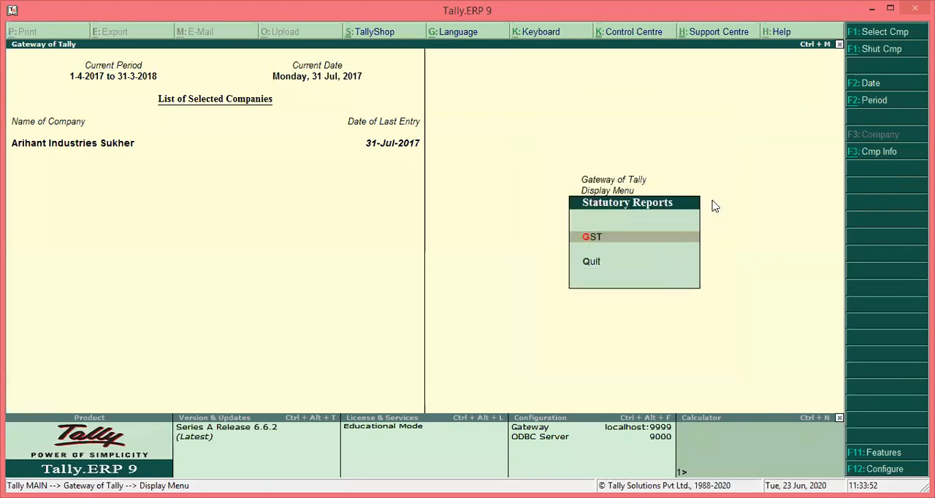
pyautogui.press('Return')
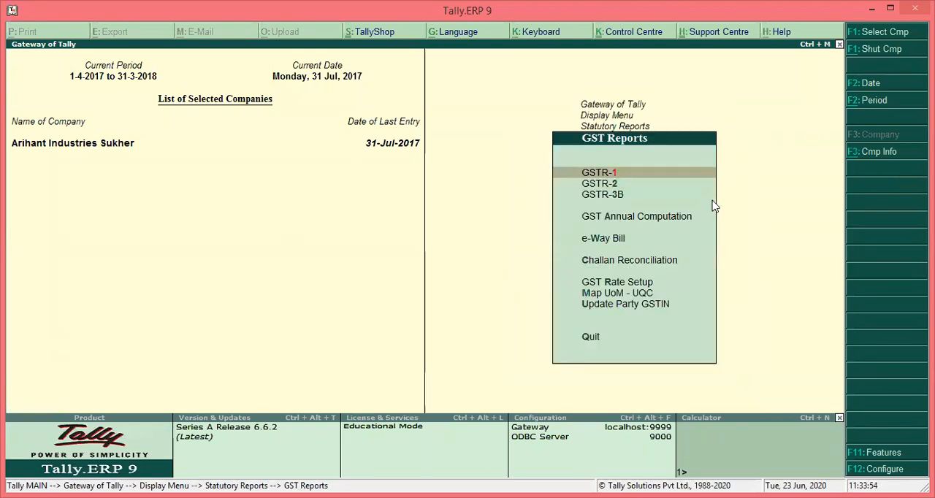
# Open the GSTR-2 return for July 2017 to review its returns summary
pyautogui.press('Return')
pyautogui.press('Escape')
pyautogui.press('Down')
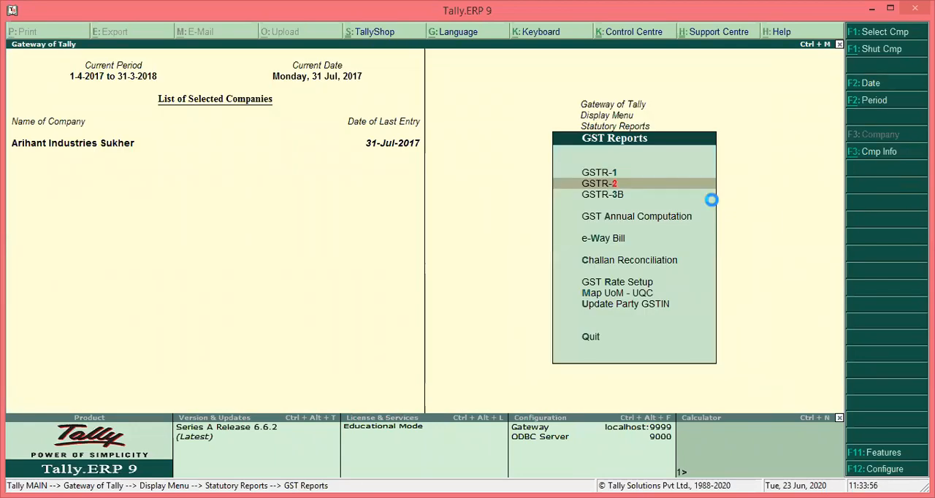
pyautogui.press('Return')
pyautogui.press('Down')
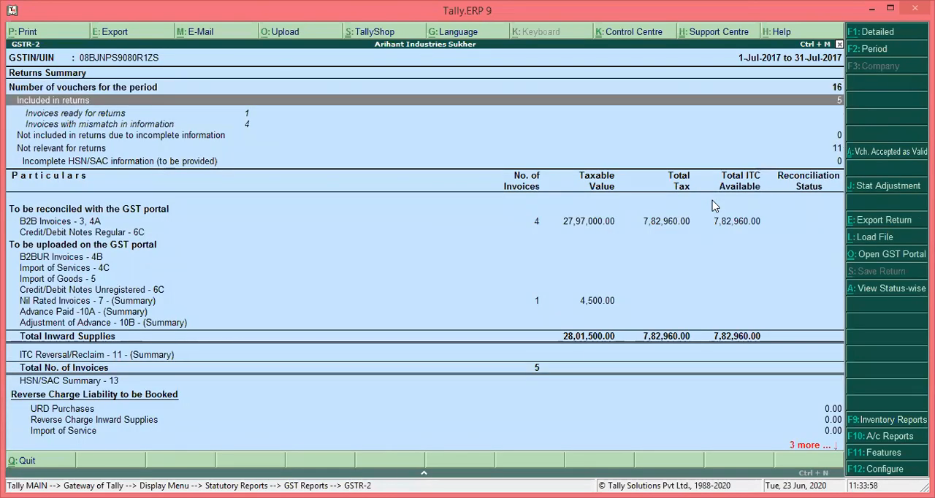
# Examine the GSTR-2 return's portal upload sections, reverse charge liability and advance payments for July 2017
pyautogui.press('Down')
pyautogui.press('Down')
pyautogui.press('Down')
pyautogui.press('Down')
pyautogui.press('Down')
pyautogui.press('Down')
pyautogui.press('Down')
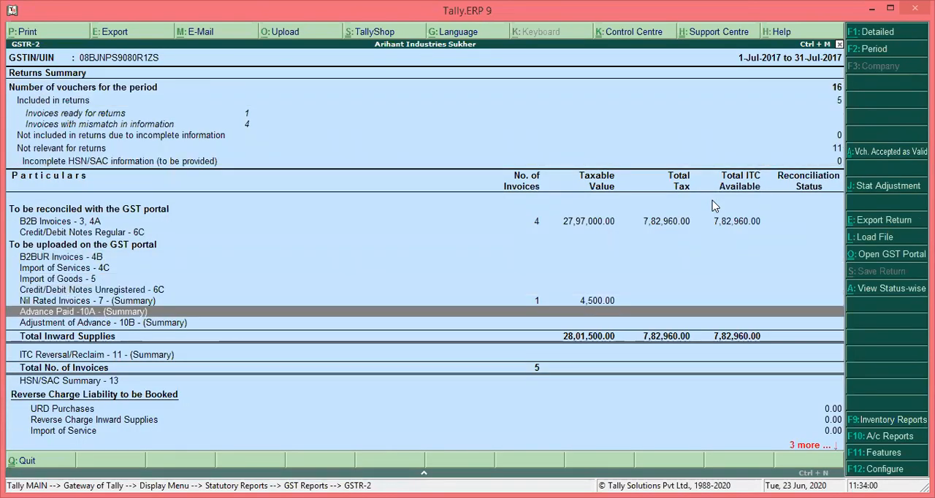
pyautogui.press('Down')
pyautogui.press('Down')
pyautogui.press('Down')
pyautogui.press('Down')
pyautogui.press('Down')
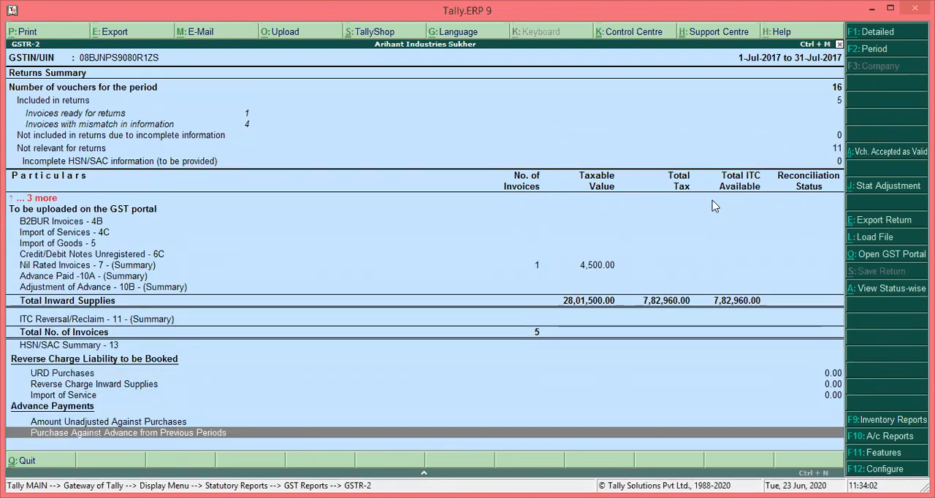
pyautogui.press('Up')
pyautogui.press('Up')
pyautogui.press('Up')
pyautogui.press('Up')
pyautogui.press('Up')
pyautogui.press('Up')
pyautogui.press('Up')
pyautogui.press('Up')
pyautogui.press('Up')
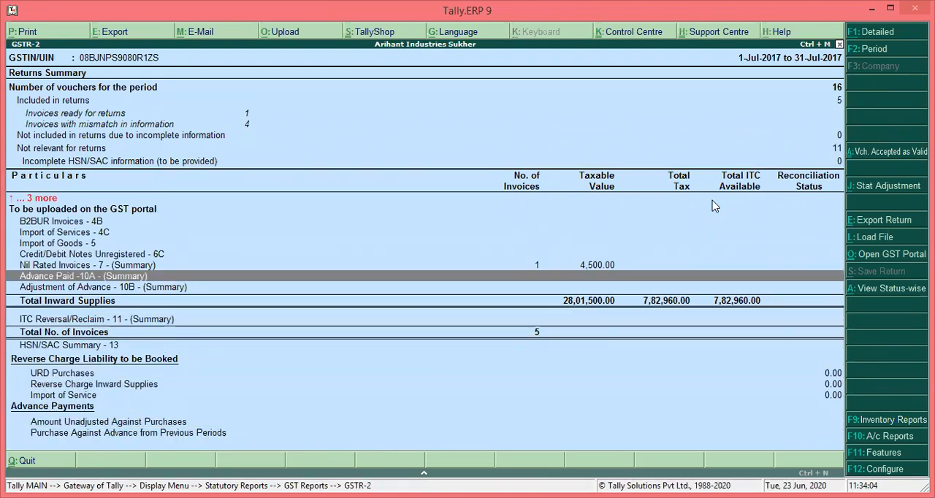
pyautogui.press('Up')
pyautogui.press('Up')
pyautogui.press('Up')
pyautogui.press('Up')
pyautogui.press('Up')
pyautogui.press('Up')
pyautogui.press('Up')
pyautogui.press('Up')
pyautogui.press('Up')
pyautogui.press('Up')
pyautogui.press('Down')
# Open the GSTR-3B return and expand table 3.1, outward supplies and inward supplies liable to reverse charge
pyautogui.press('Down')
pyautogui.press('Down')
pyautogui.press('Down')
pyautogui.press('Down')
pyautogui.press('Down')
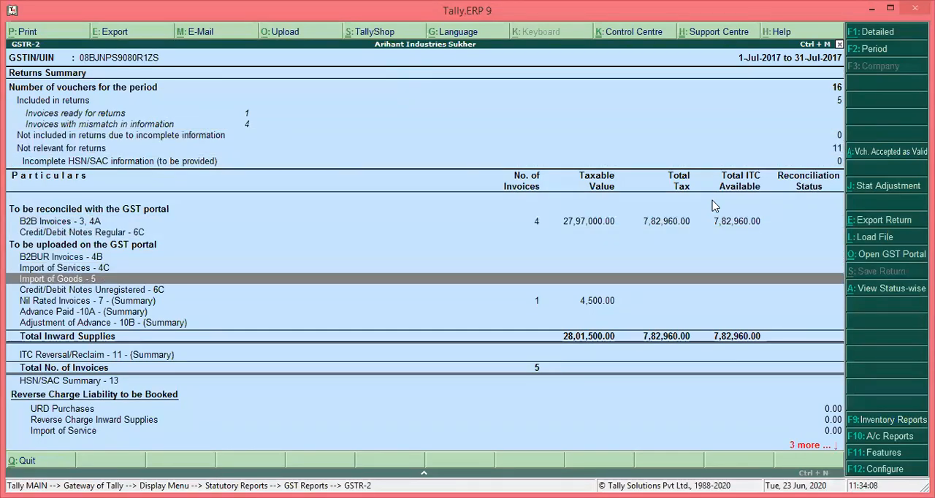
pyautogui.press('Escape')
pyautogui.press('Down')
pyautogui.press('Return')
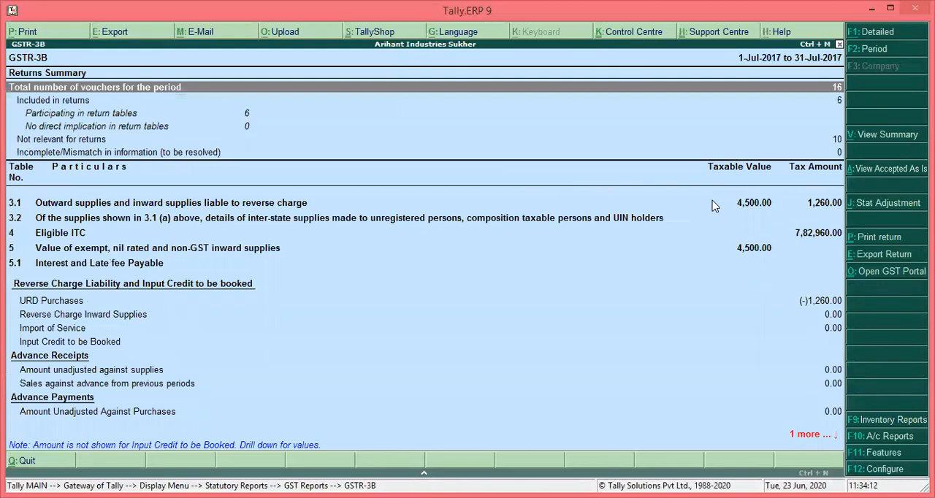
pyautogui.press('Down')
pyautogui.press('Down')
pyautogui.press('Down')
pyautogui.press('Down')
pyautogui.press('Down')
pyautogui.press('Down')
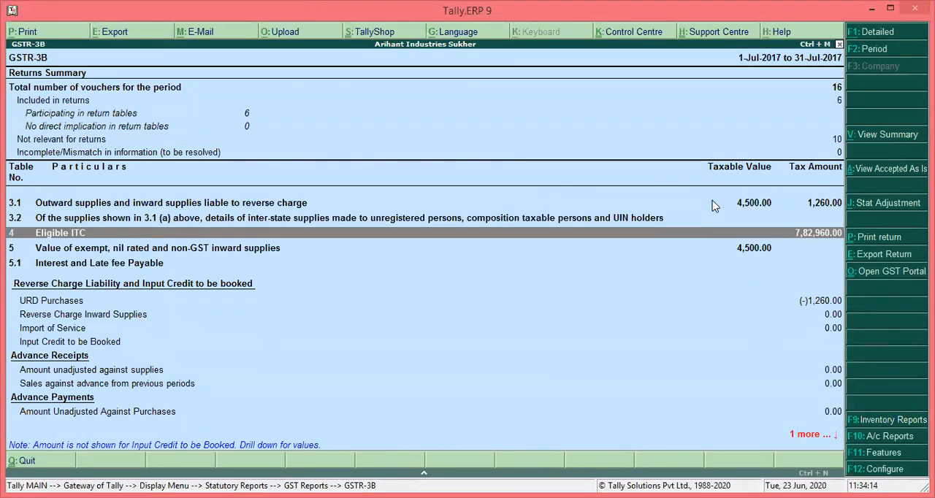
pyautogui.press('Up')
pyautogui.press('Up')
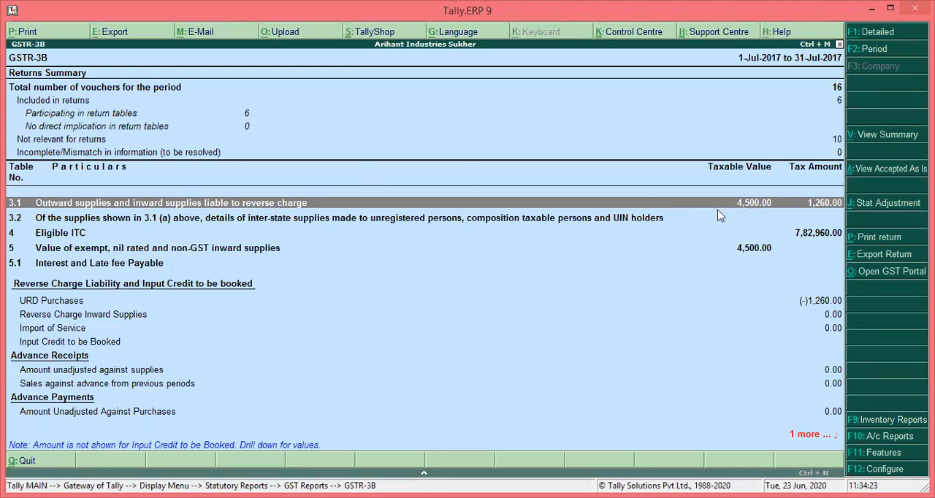
pyautogui.click(810, 208)
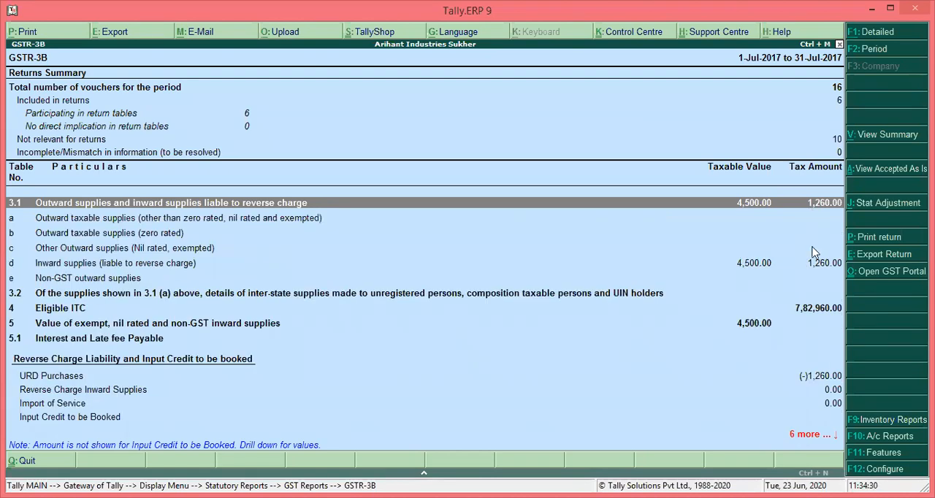
# Review the vouchers behind the inward supplies liable to reverse charge, and return to the Gateway of Tally
pyautogui.press('Down')
pyautogui.press('Down')
pyautogui.press('Down')
pyautogui.press('Down')
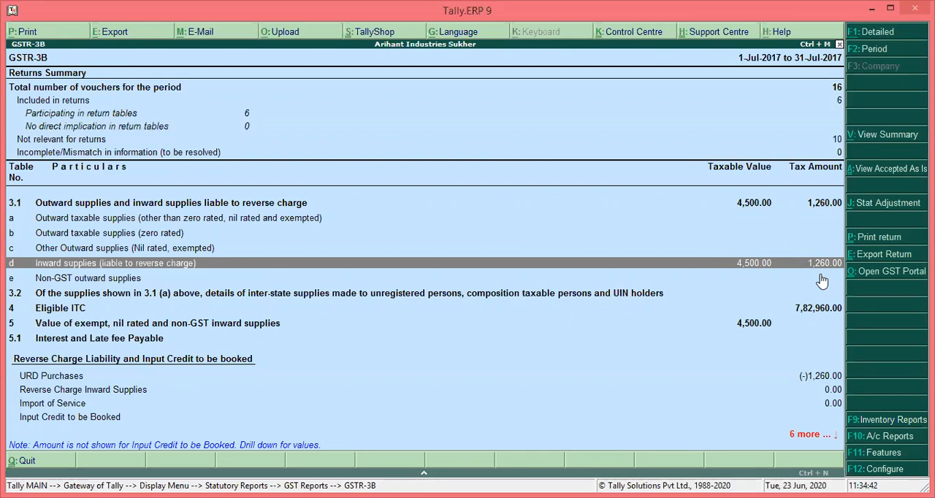
pyautogui.press('Return')
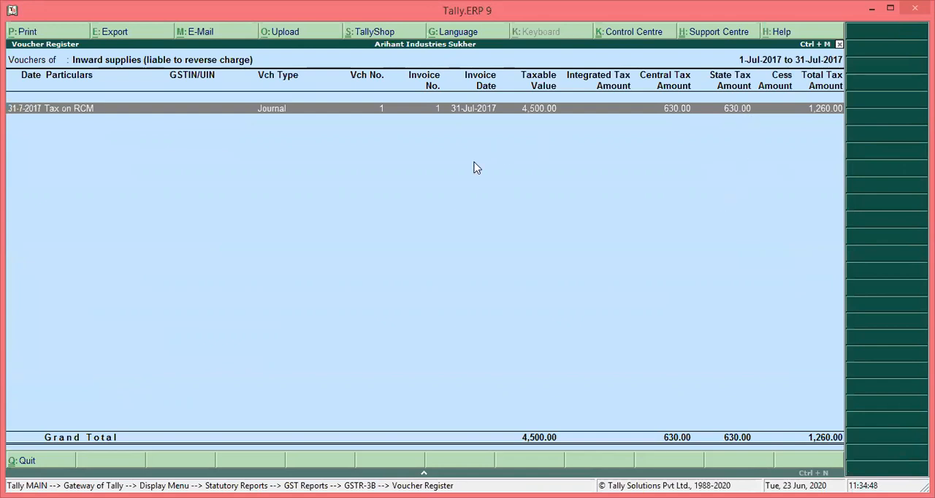
pyautogui.press('Escape')
pyautogui.press('Escape')
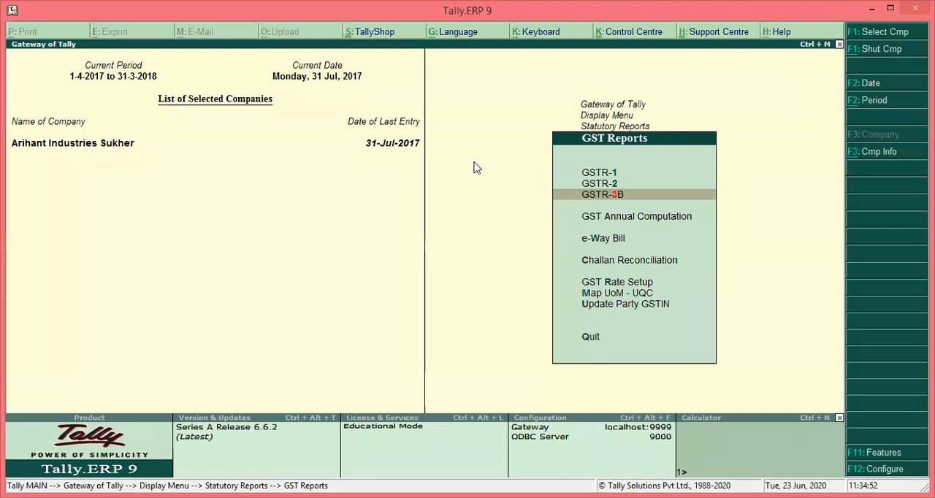
pyautogui.press('Escape')
pyautogui.press('Escape')
pyautogui.press('Escape')
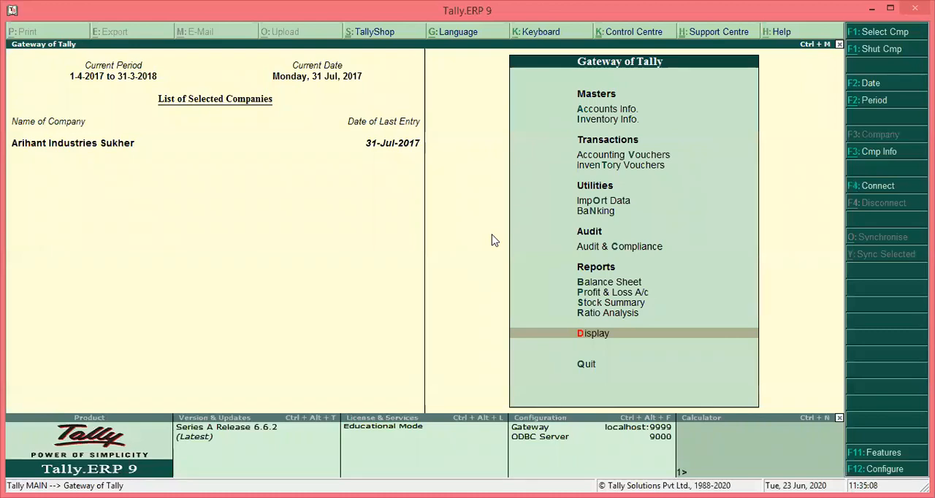
# Start a payment accounting voucher and debit the CGST (Central Tax) ledger with 630
pyautogui.press('Up')
pyautogui.press('Up')
pyautogui.press('Up')
pyautogui.press('Up')
pyautogui.press('Up')
pyautogui.press('Up')
pyautogui.press('Up')
pyautogui.press('Up')
pyautogui.press('Up')
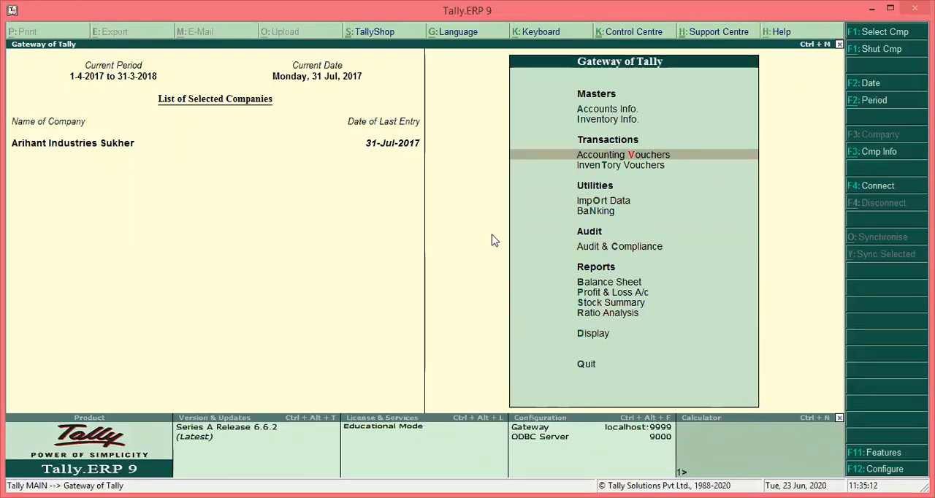
pyautogui.press('Return')
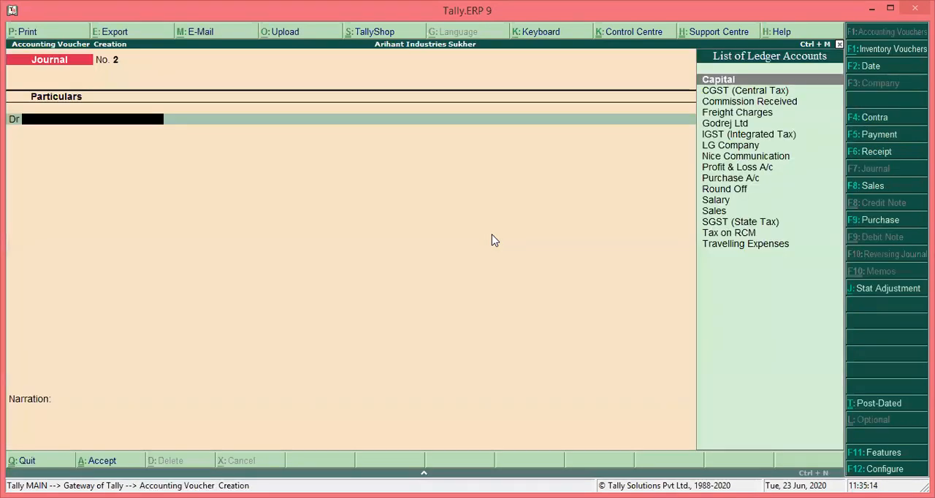
pyautogui.press('F5')
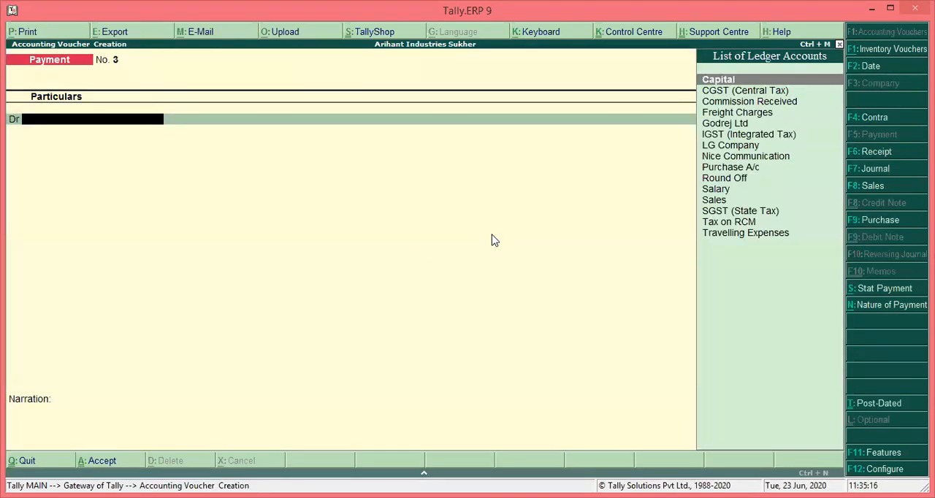
pyautogui.write('Cg')
pyautogui.press('Return')
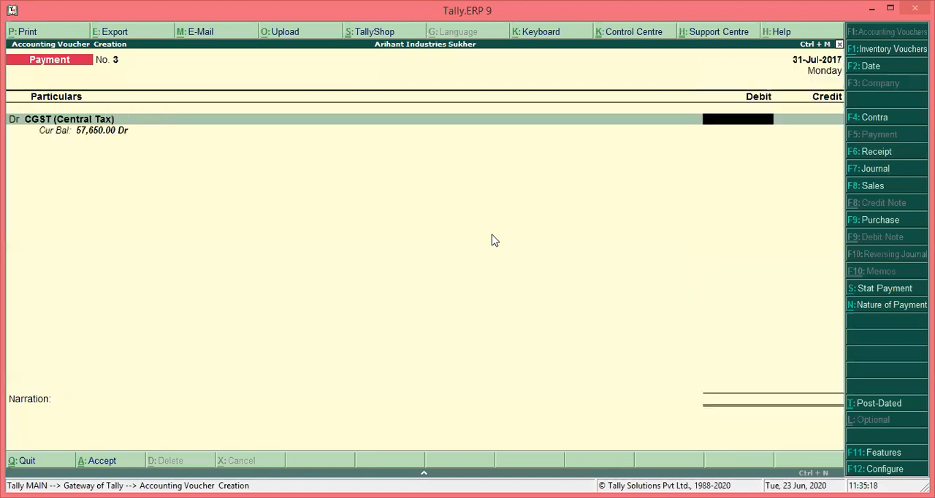
pyautogui.write('630')
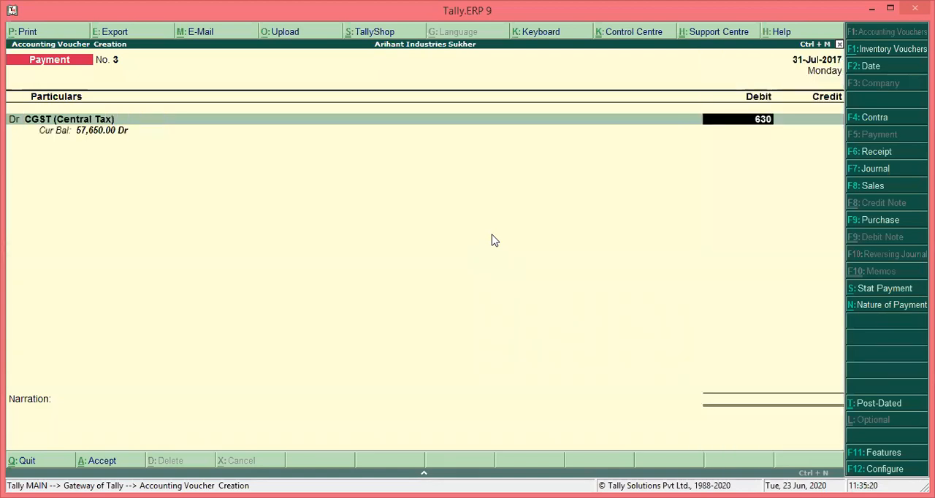
pyautogui.press('Return')
# Add a second debit line to the payment for the SGST (State Tax) ledger with 630
pyautogui.press('Return')
pyautogui.press('BackSpace')
pyautogui.write('d')
pyautogui.press('Return')
pyautogui.write('sg')
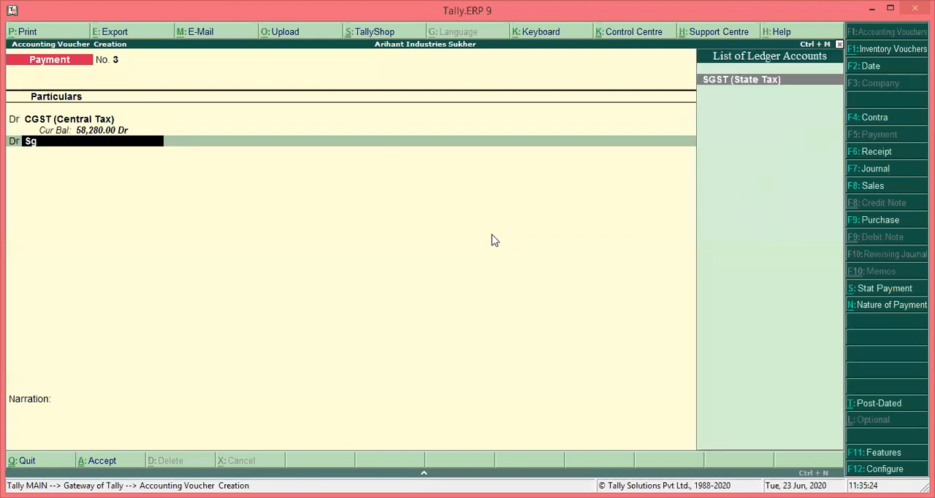
pyautogui.press('Return')
pyautogui.write('630')
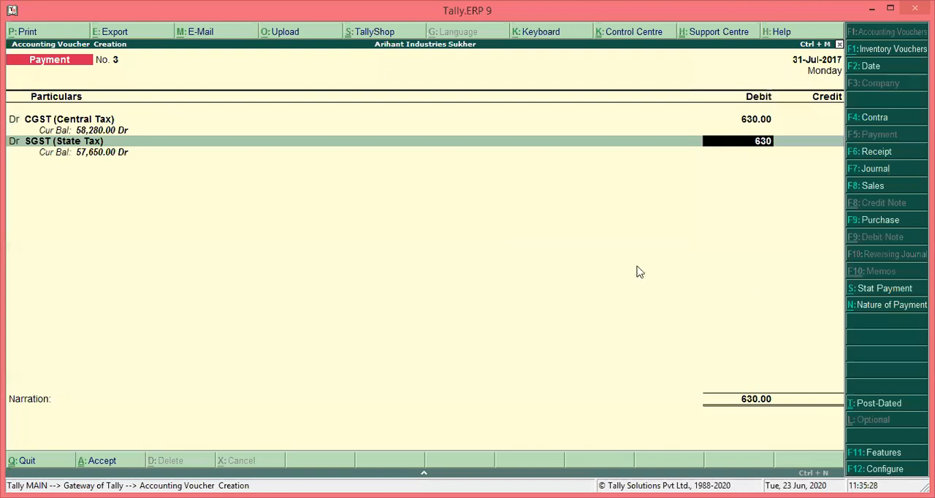
pyautogui.click(870, 294)
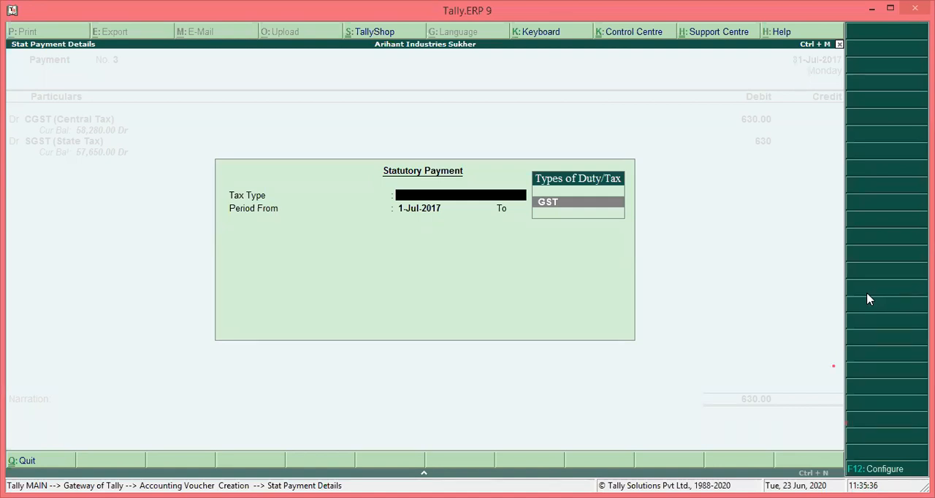
pyautogui.press('Return')
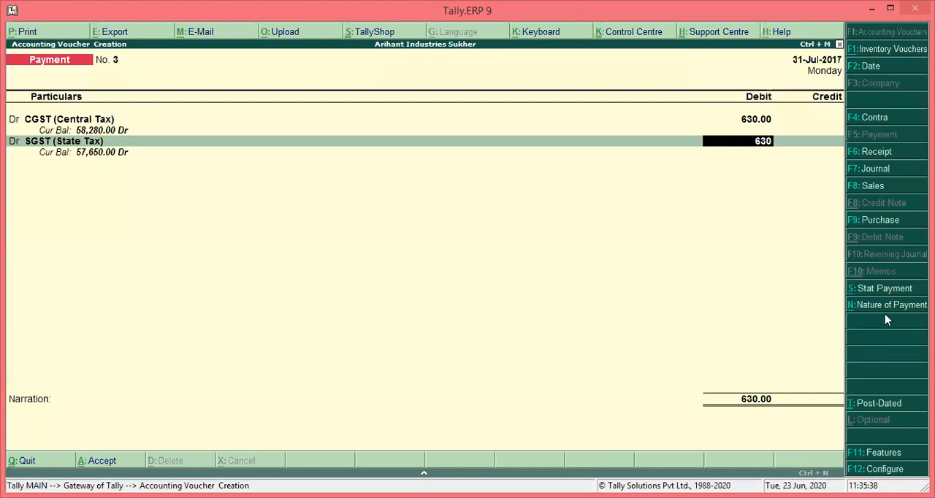
pyautogui.click(886, 310)
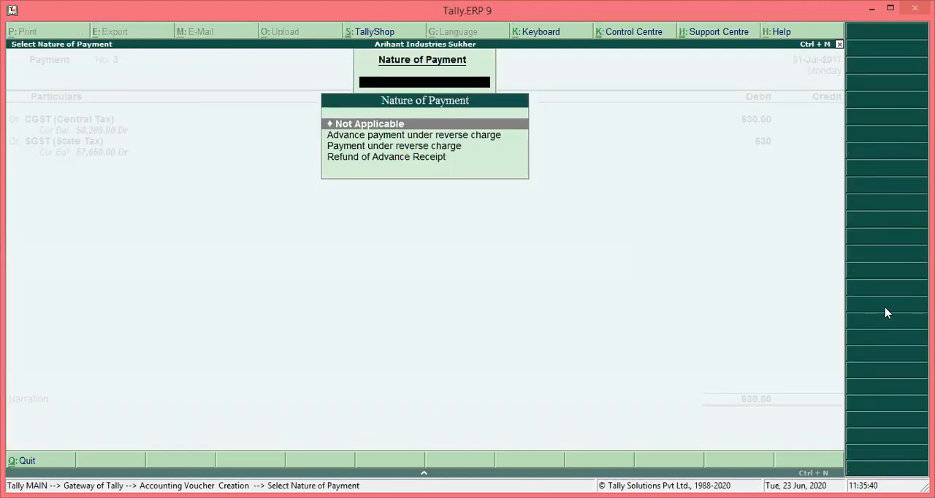
pyautogui.press('Return')
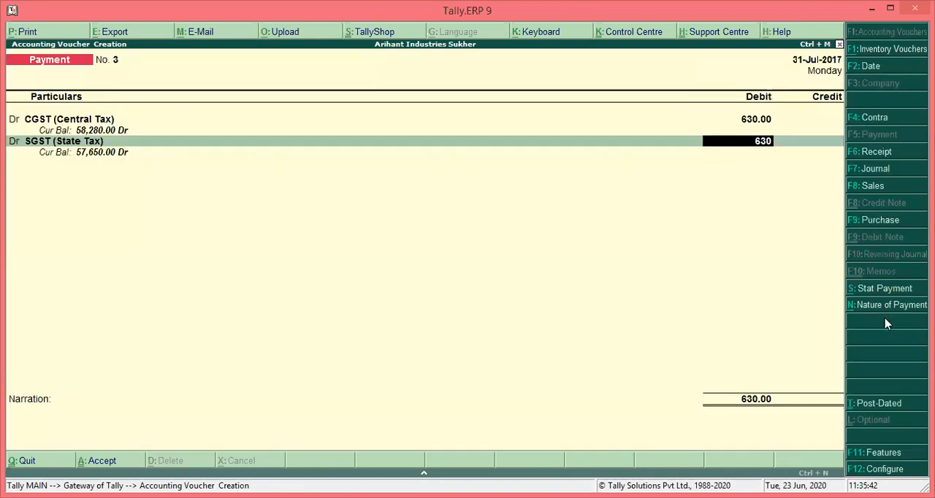
# Set the payment voucher's nature of payment to Payment under reverse charge
pyautogui.click(885, 308)
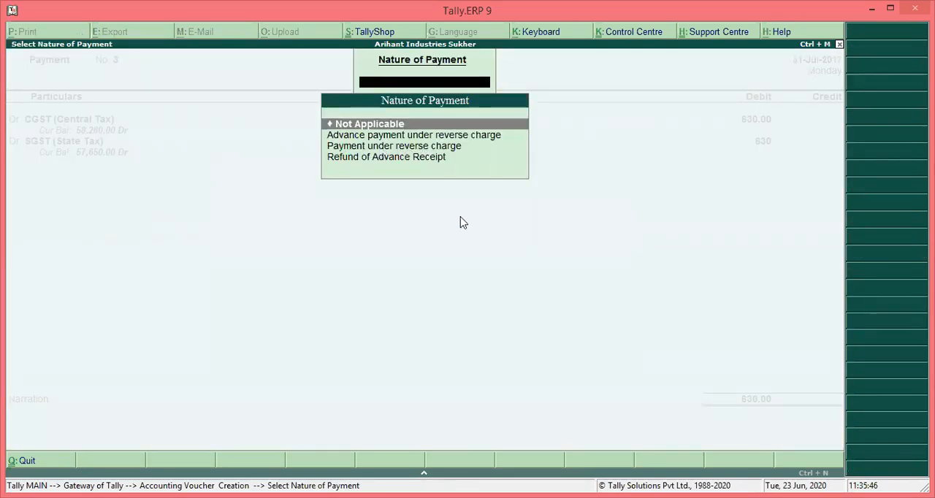
pyautogui.press('Down')
pyautogui.press('Down')
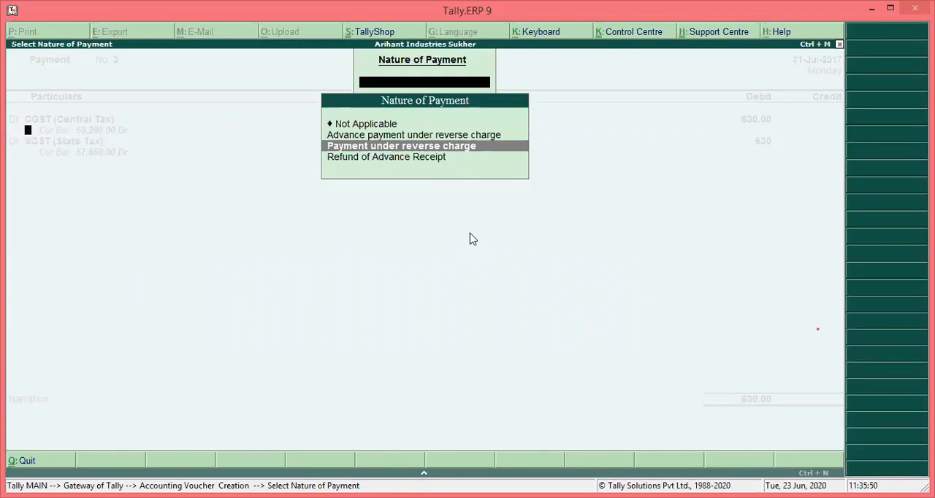
pyautogui.press('Return')
# Change the payment's SGST (State Tax) line to a debit of 630
pyautogui.press('Return')
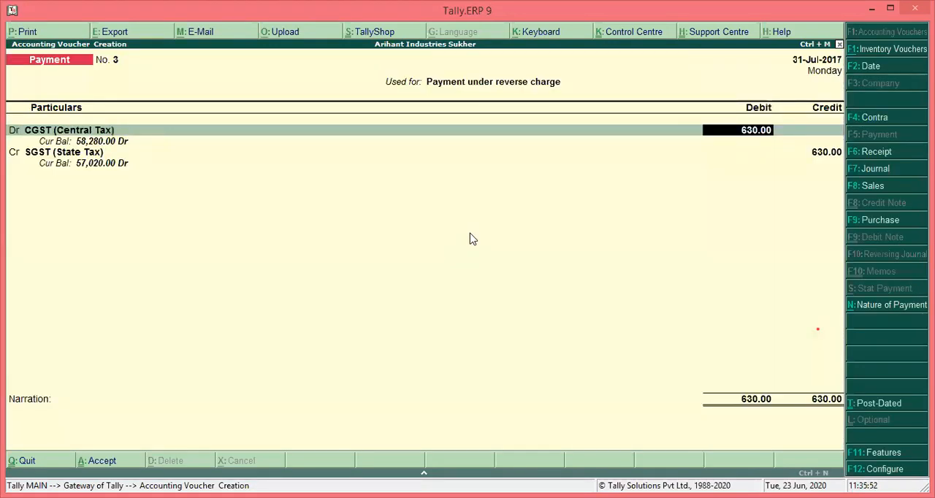
pyautogui.press('Return')
pyautogui.write('d')
pyautogui.press('Return')
pyautogui.write('sg')
pyautogui.press('Return')
pyautogui.write('630')
# Credit CBI Bank with 1,260.00 in the payment, with Cheque as the transaction type of its bank allocation
pyautogui.press('Return')
pyautogui.press('Return')
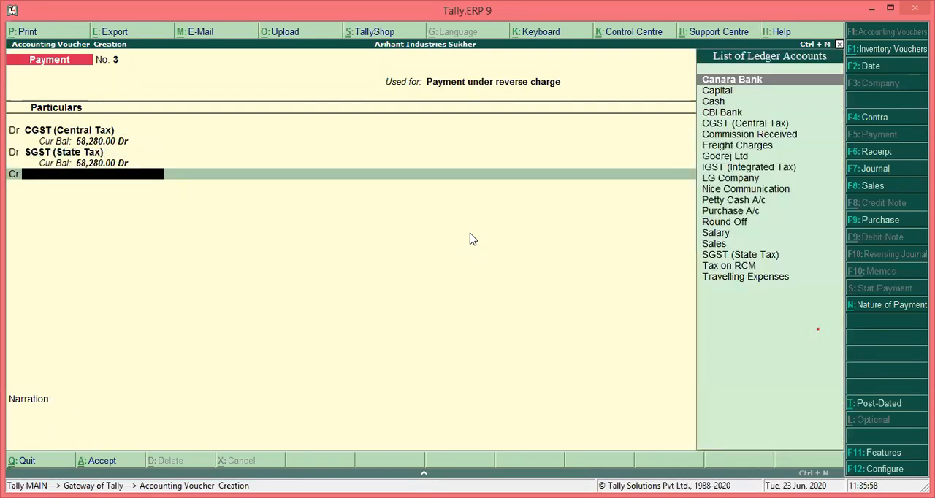
pyautogui.write('cb')
pyautogui.press('Return')
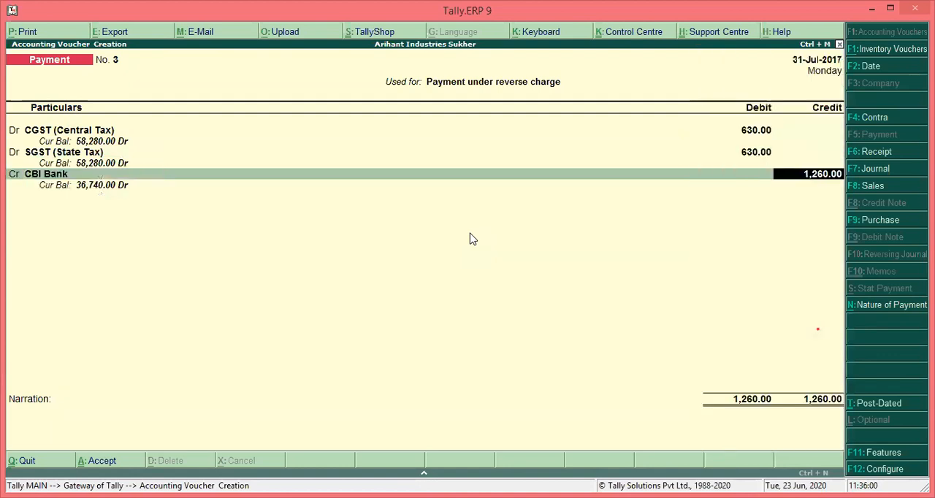
pyautogui.press('Return')
pyautogui.press('Return')
# Fill in the cheque's instrument number in the bank allocation and save the payment voucher without a narration
pyautogui.press('Return')
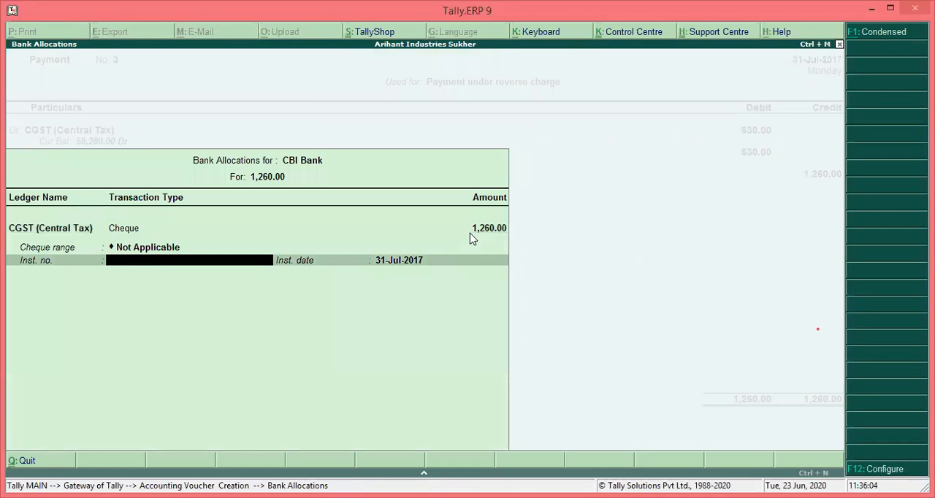
pyautogui.write('214082')
pyautogui.press('Return')
pyautogui.press('Return')
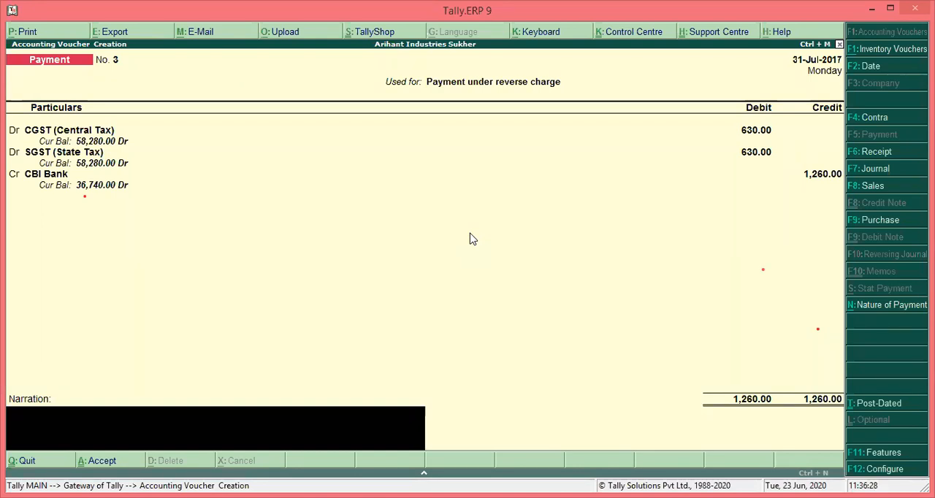
pyautogui.press('Return')
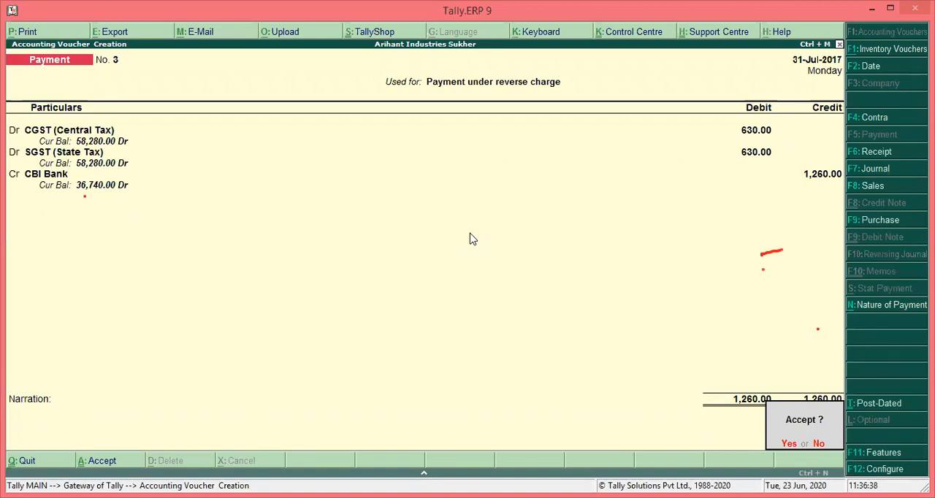
pyautogui.press('Return')
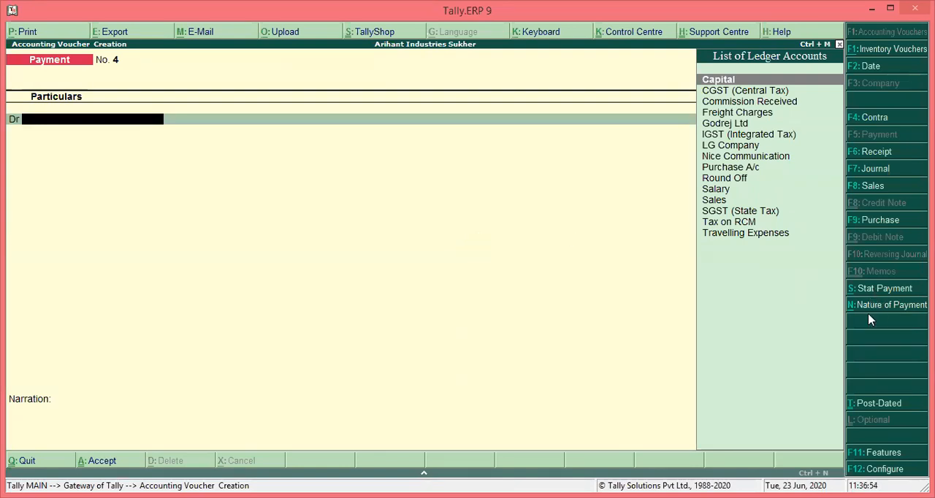
# Start a journal voucher with a GST stat adjustment for Increase of Input Tax Credit, with Purchase under reverse charge as additional details
pyautogui.click(869, 168)
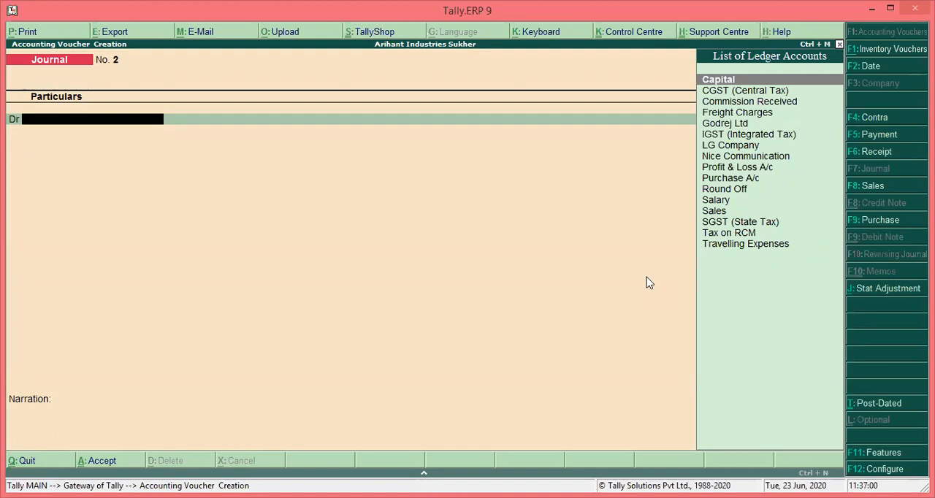
pyautogui.click(869, 290)
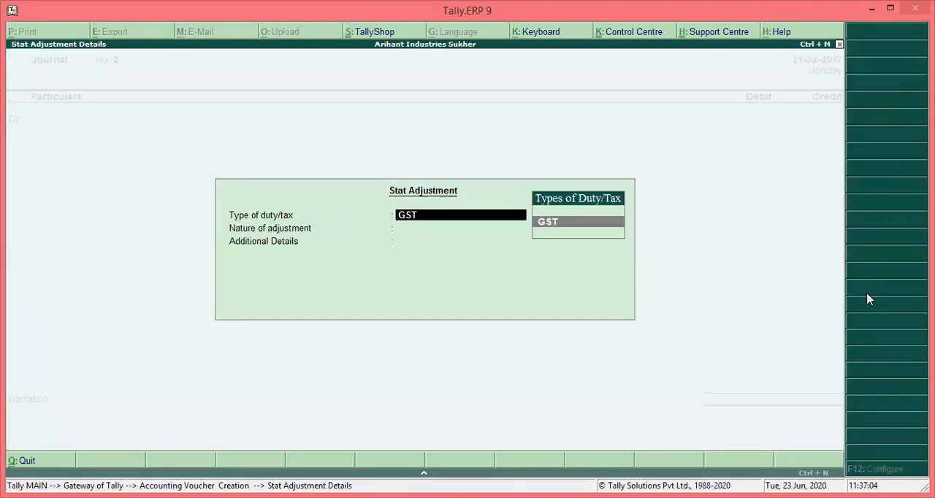
pyautogui.press('Return')
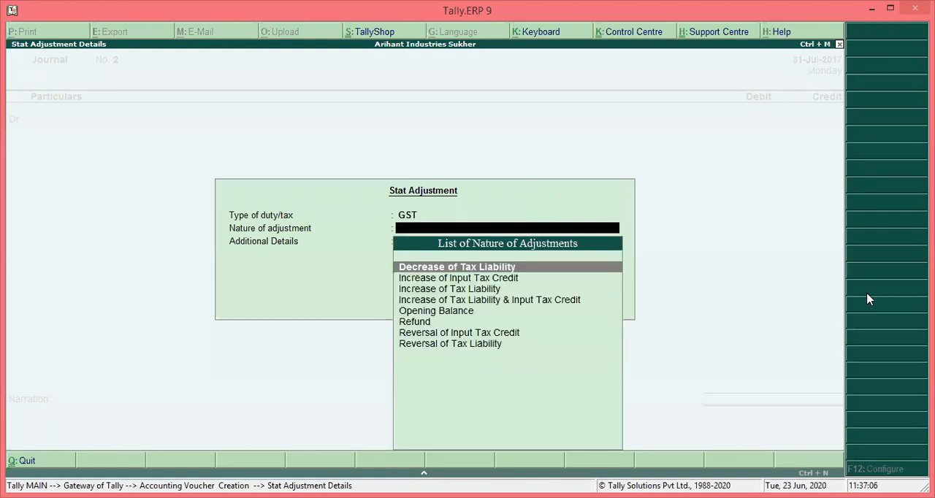
pyautogui.press('Down')
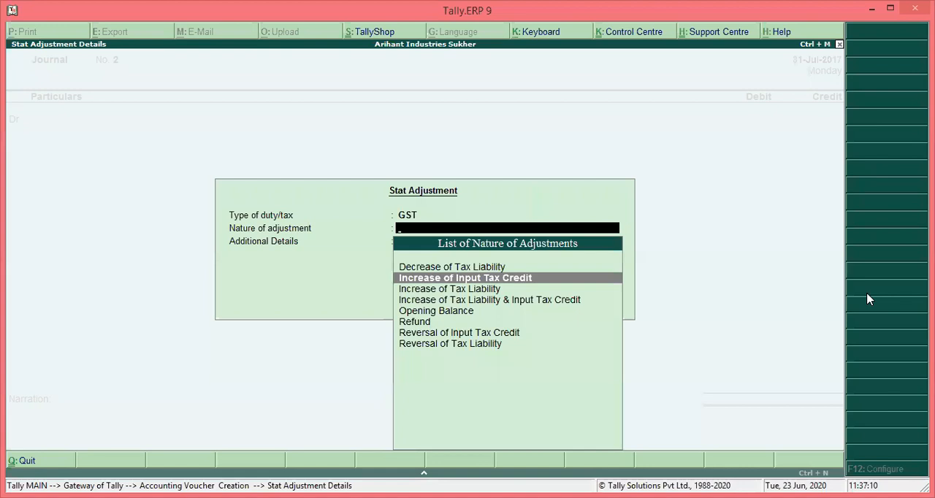
pyautogui.press('Return')
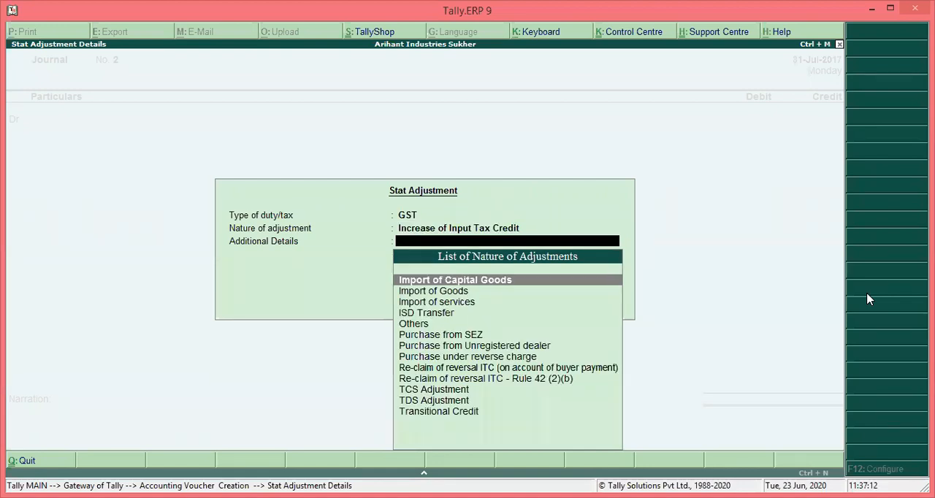
pyautogui.press('Down')
pyautogui.press('Down')
pyautogui.press('Down')
pyautogui.press('Down')
pyautogui.press('Down')
pyautogui.press('Down')
pyautogui.press('Down')
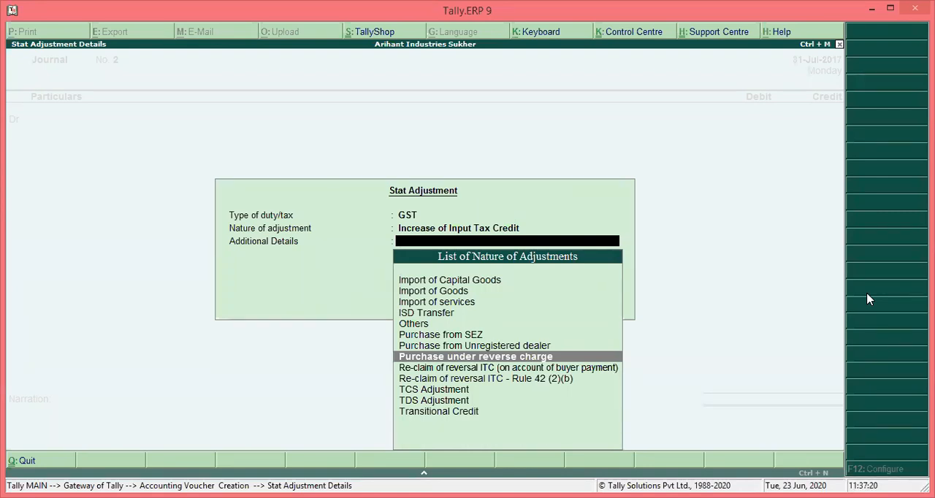
pyautogui.press('Return')
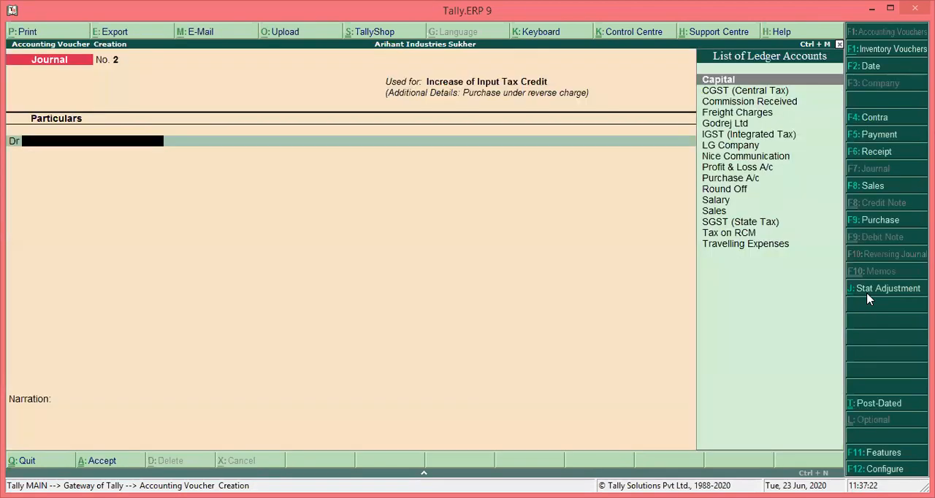
# Debit CGST (Central Tax) with 630 in the journal, at a 14% rate on a taxable value of 4,500
pyautogui.write('cg')
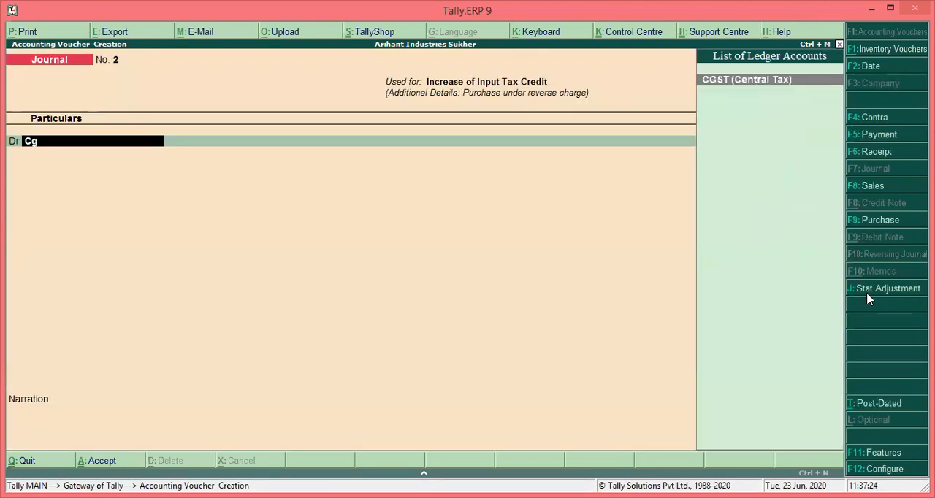
pyautogui.press('Return')
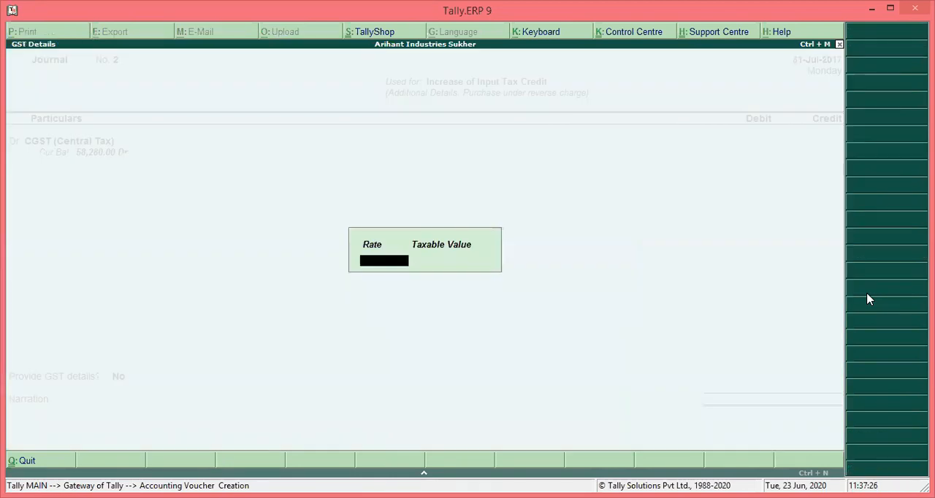
pyautogui.write('14')
pyautogui.press('Return')
pyautogui.write('4500')
pyautogui.press('Return')
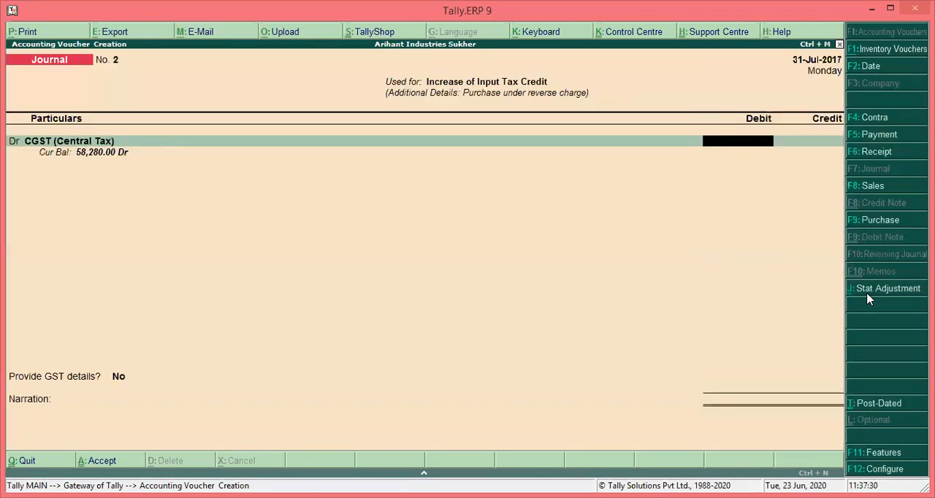
pyautogui.write('630')
pyautogui.press('Return')
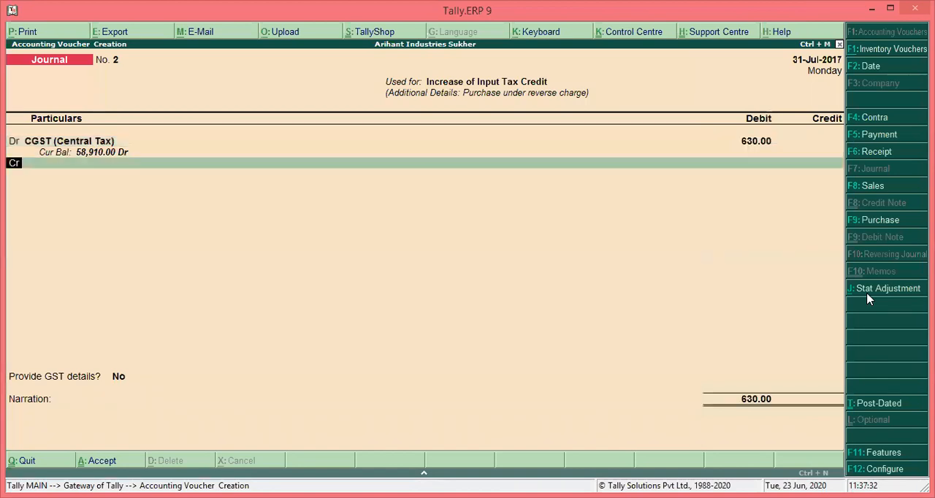
# Add a debit line for SGST (State Tax) of 630, at a 14% rate on a taxable value of 4,500
pyautogui.write('d')
pyautogui.press('Return')
pyautogui.write('Sg')
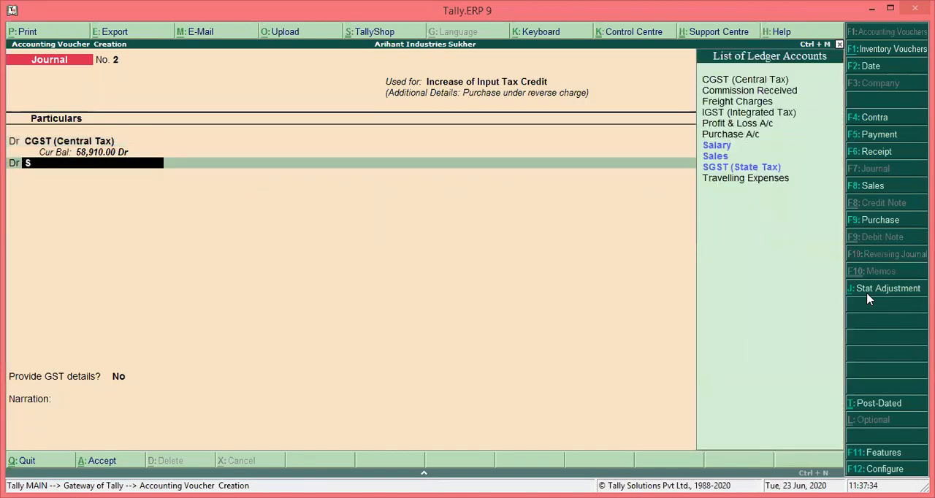
pyautogui.press('Return')
pyautogui.press('Return')
pyautogui.press('Return')
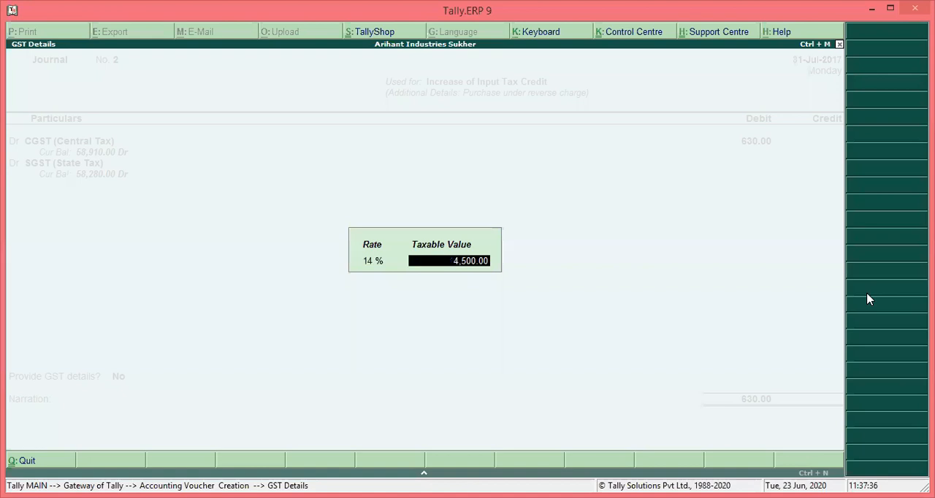
pyautogui.write('630')
# Credit the Tax on RCM ledger with 1,260.00 in the journal
pyautogui.press('Return')
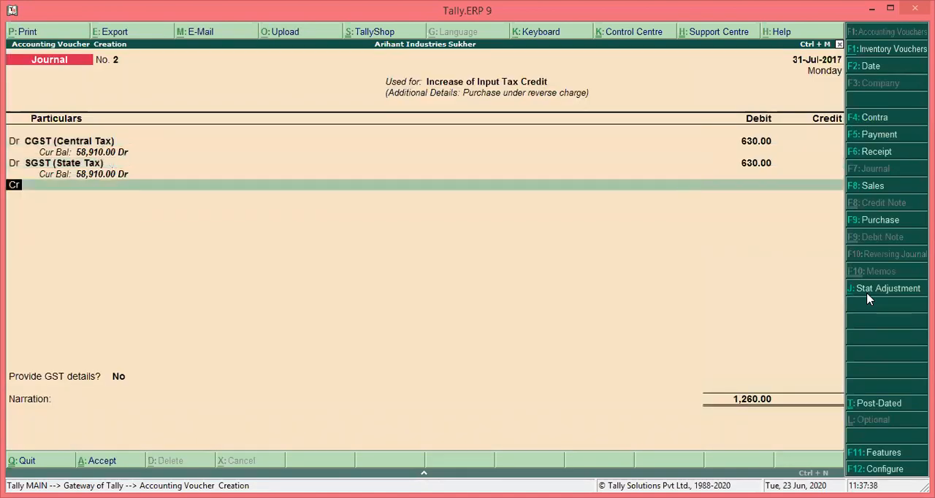
pyautogui.press('Return')
pyautogui.write('Tax')
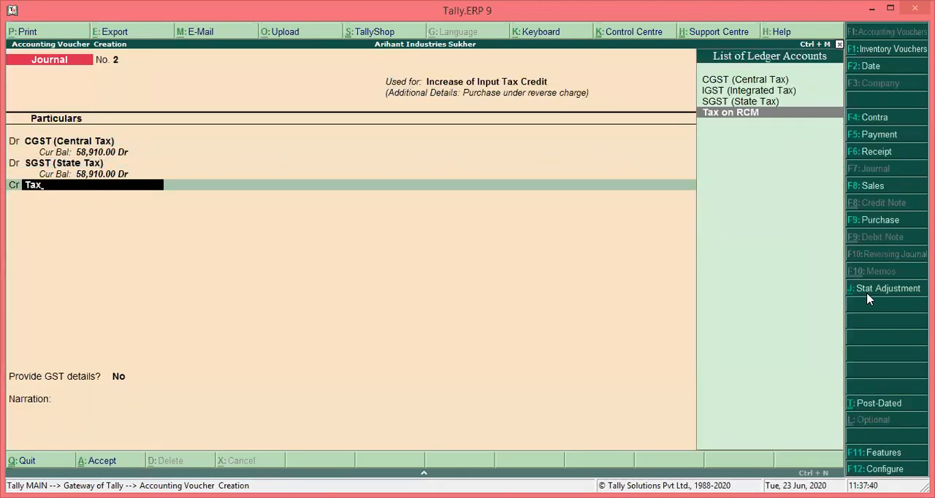
pyautogui.press('Return')
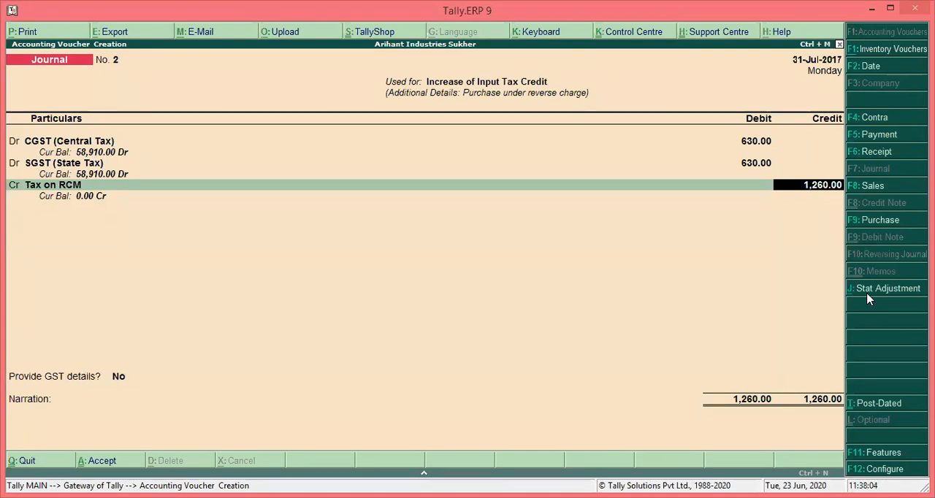
pyautogui.press('Return')
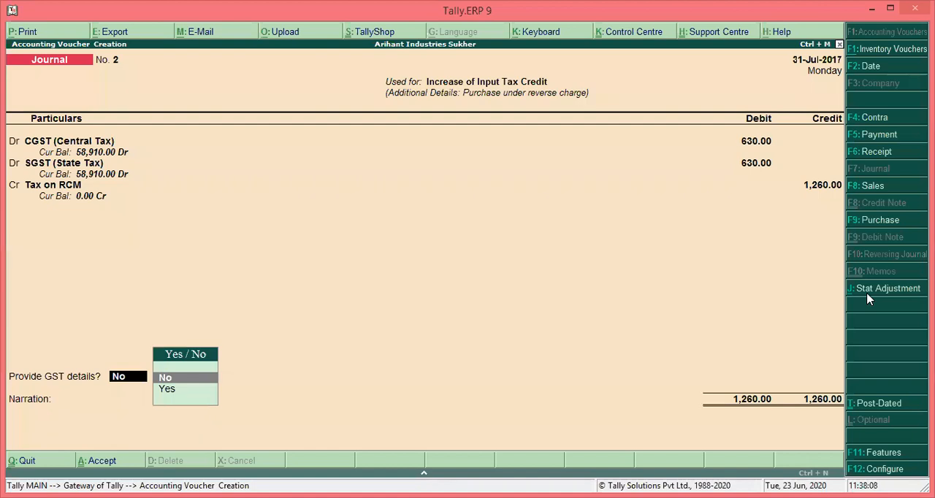
# Provide GST details with the reverse charge period 1-Jul-2017 to 31-Jul-2017 and save the journal without a narration
pyautogui.press('Down')
pyautogui.press('Return')
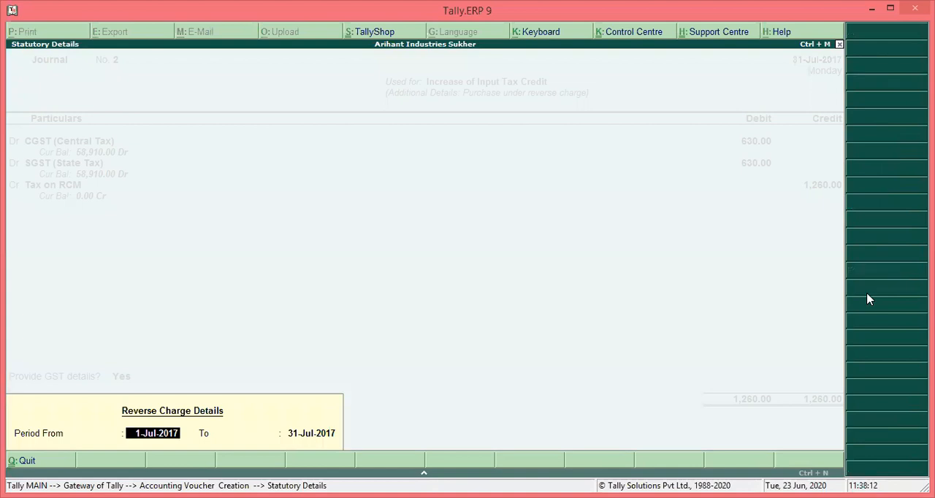
pyautogui.press('Return')
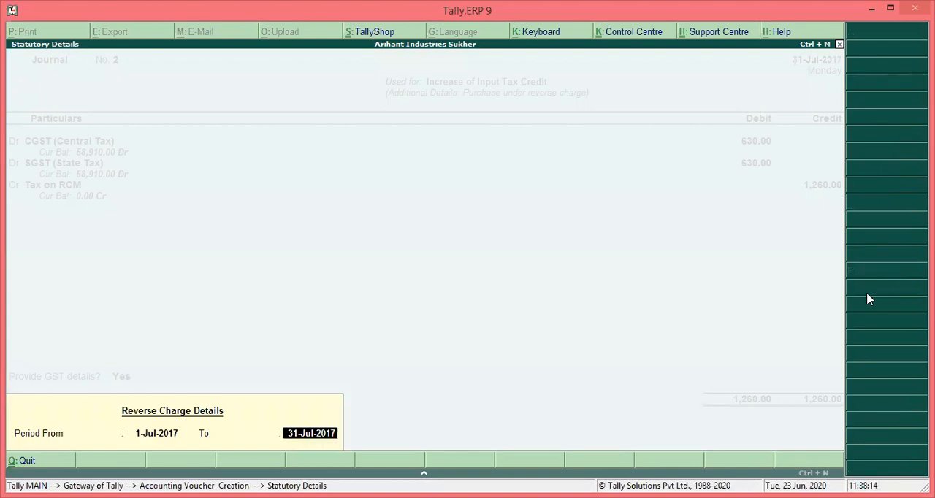
pyautogui.press('Return')
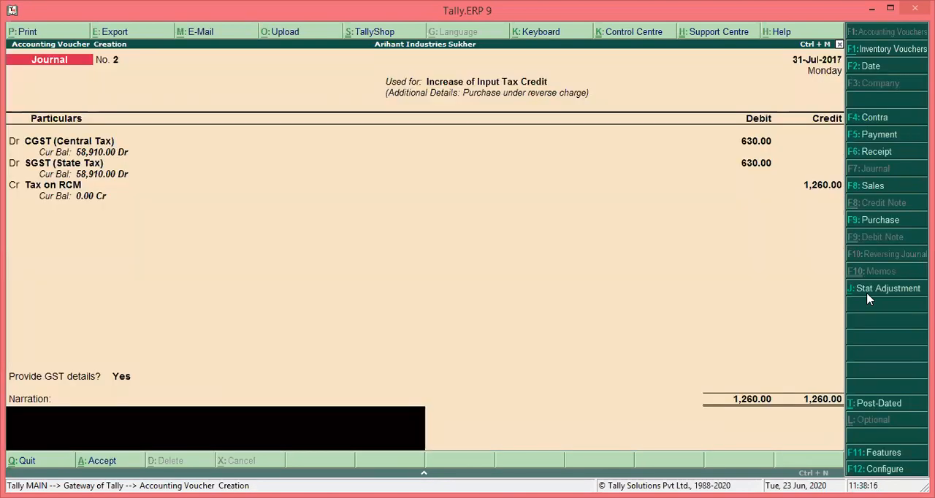
pyautogui.press('Return')
# Leave voucher entry and check the Tax on RCM line under Current Assets in the detailed balance sheet
pyautogui.press('Return')
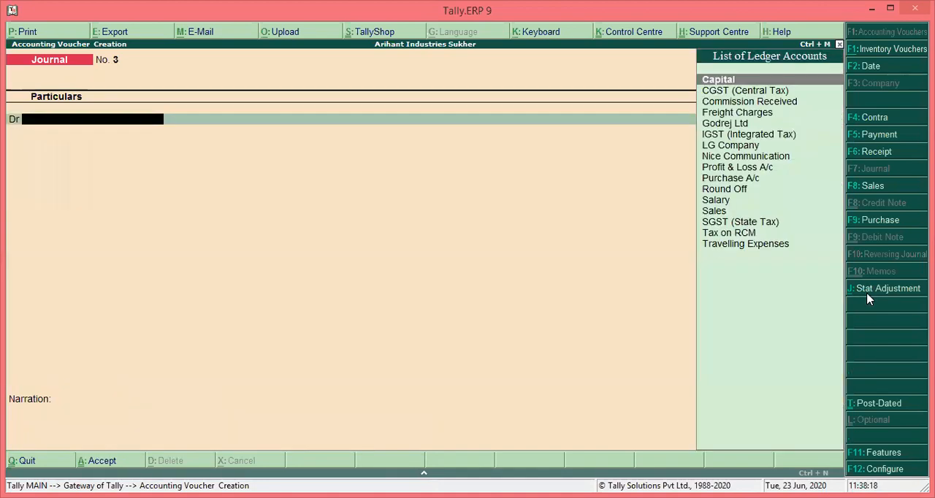
pyautogui.press('Escape')
pyautogui.press('Return')
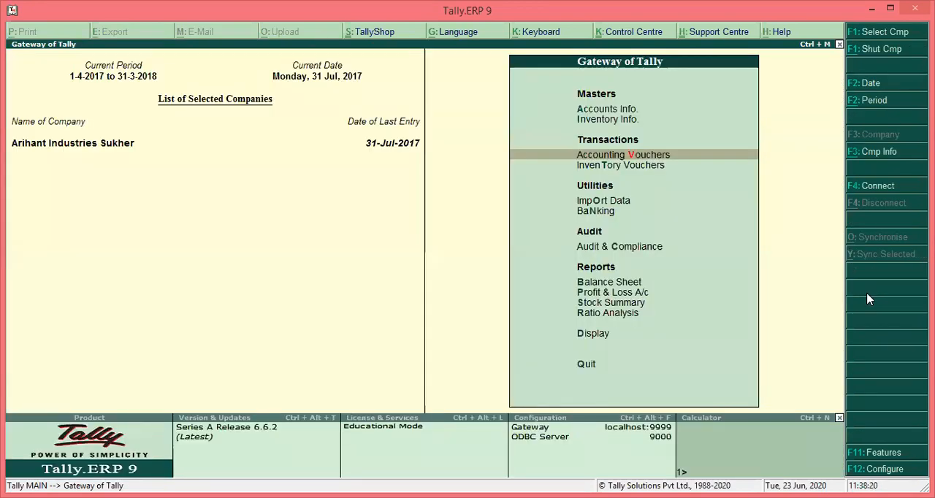
pyautogui.press('Down')
pyautogui.press('b')
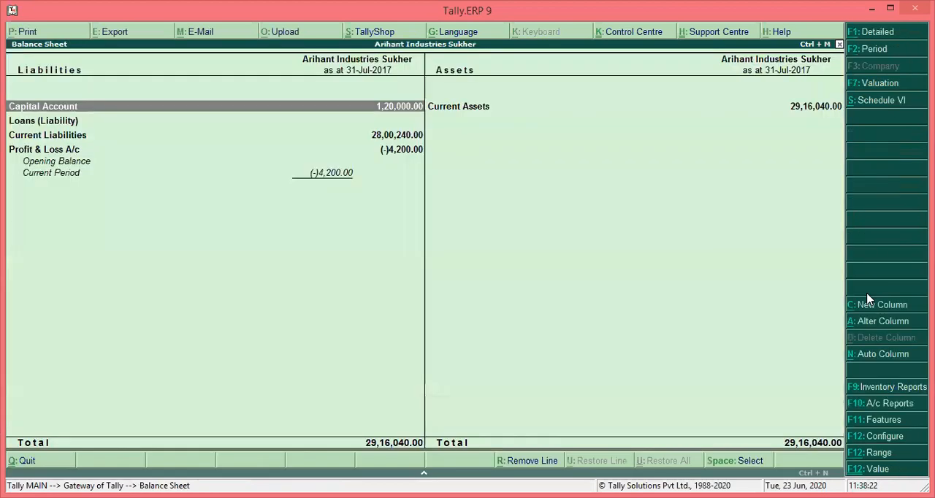
pyautogui.hotkey('alt', 'F1')
pyautogui.press('Down')
pyautogui.press('Down')
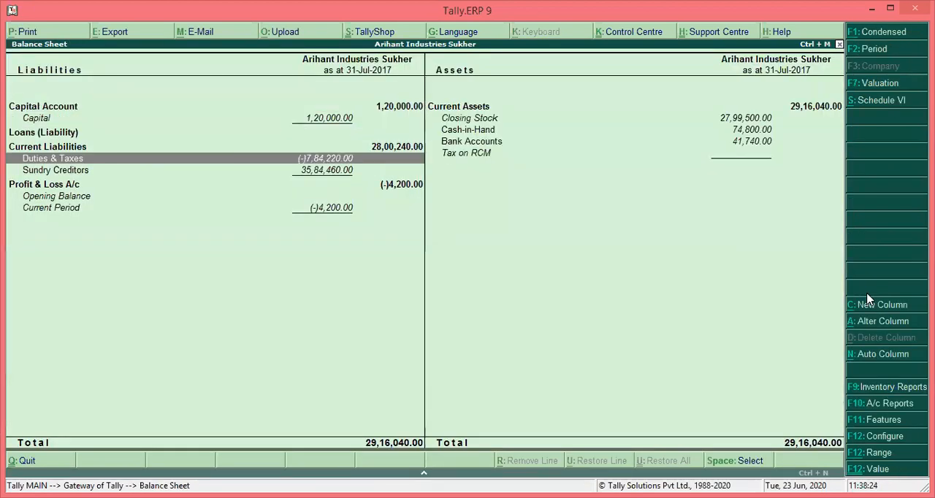
pyautogui.press('Right')
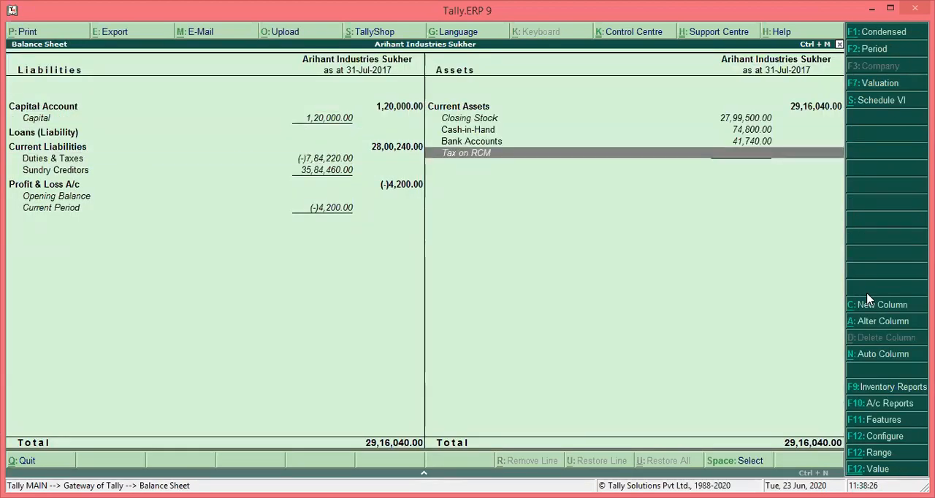
# Examine the July vouchers of the CGST (Central Tax) ledger under Duties & Taxes, then return to the Gateway of Tally
pyautogui.press('Left')
pyautogui.press('Down')
pyautogui.press('Return')
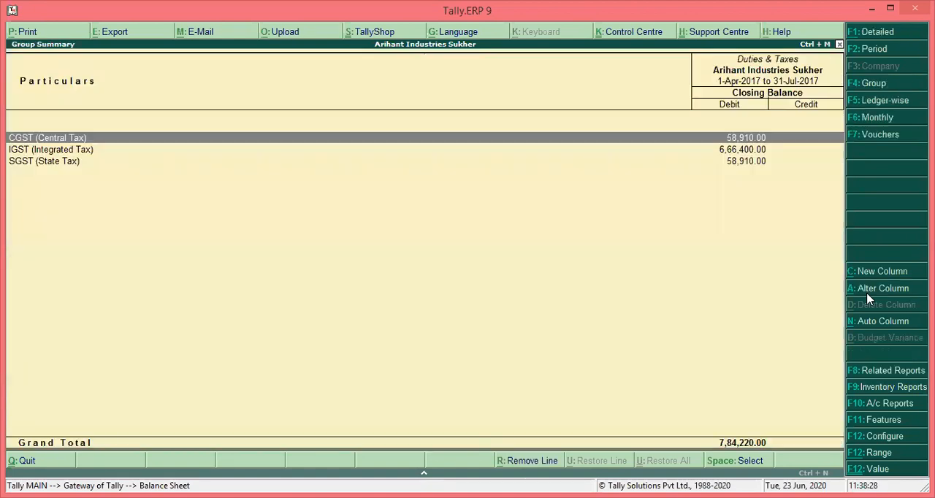
pyautogui.press('Return')
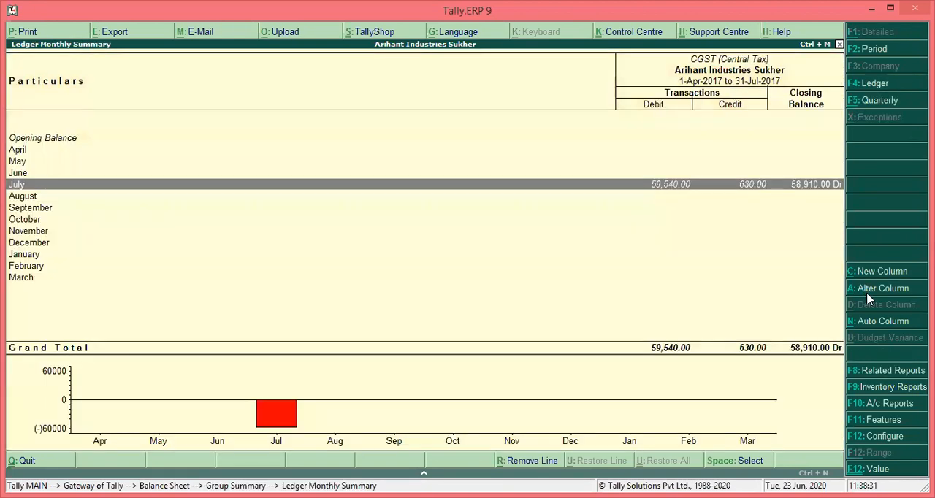
pyautogui.press('Return')
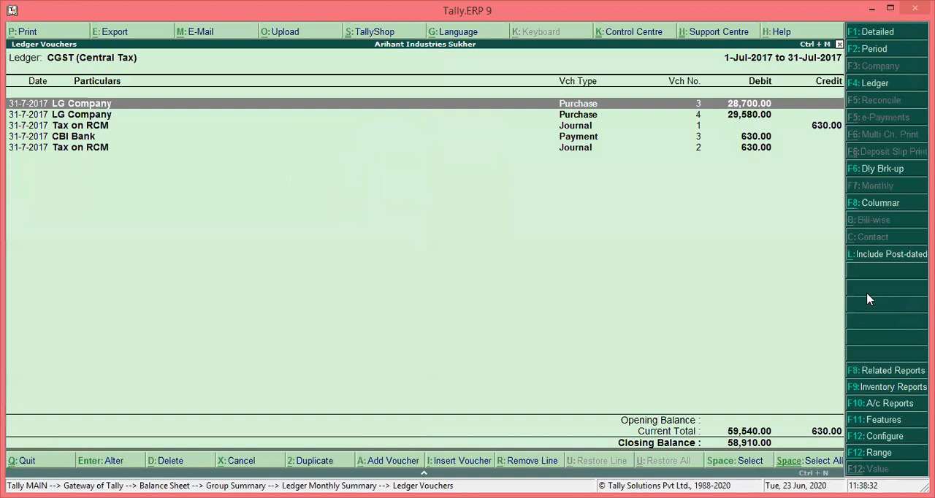
pyautogui.press('Down')
pyautogui.press('Down')
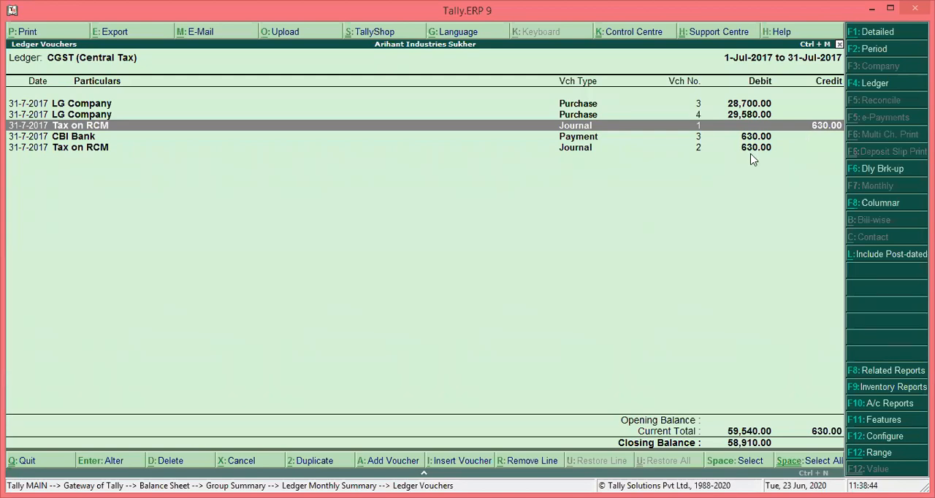
pyautogui.press('Escape')
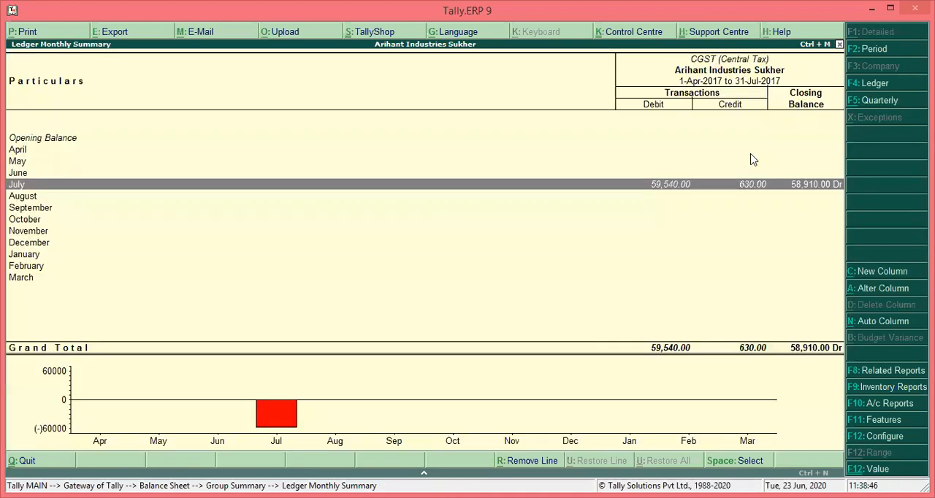
pyautogui.press('Escape')
pyautogui.press('Escape')
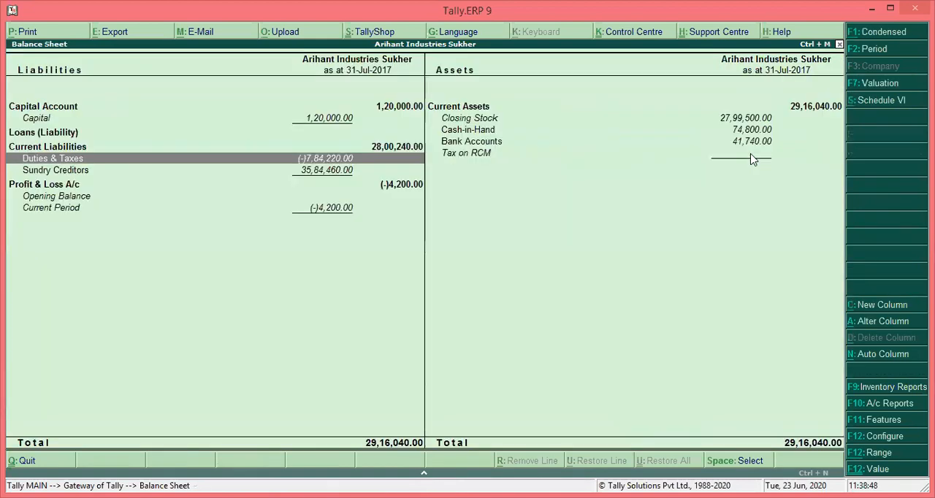
pyautogui.press('Escape')
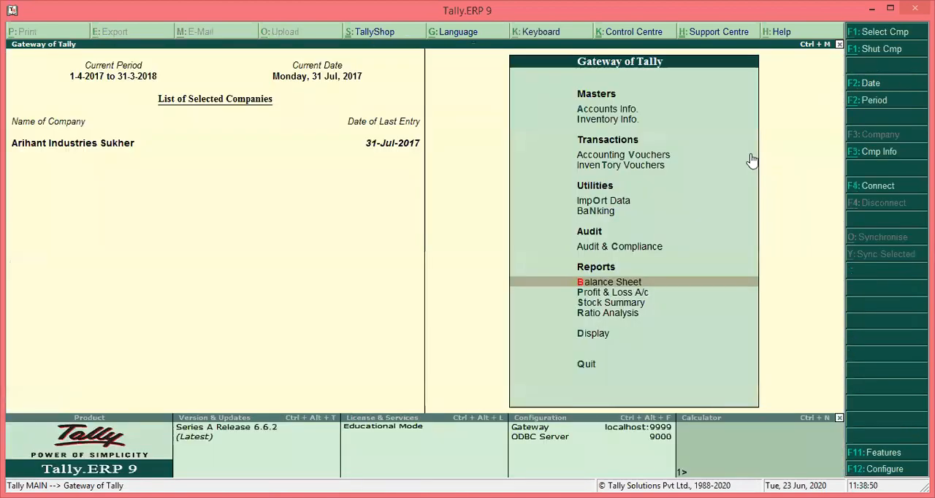
# Open the GSTR-1 report and look through its return tables for 1-Jul-2017 to 31-Jul-2017
pyautogui.press('d')
pyautogui.press('o')
pyautogui.press('g')
pyautogui.press('Return')
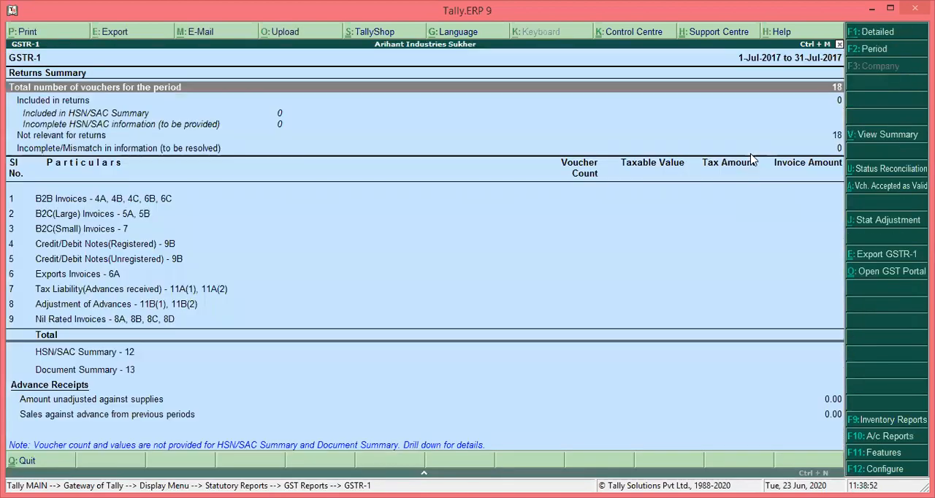
pyautogui.press('Down')
pyautogui.press('Down')
pyautogui.press('Down')
pyautogui.press('Down')
pyautogui.press('Down')
pyautogui.press('Down')
pyautogui.press('Down')
pyautogui.press('Down')
pyautogui.press('Down')
pyautogui.press('Down')
pyautogui.press('Down')
pyautogui.press('Down')
pyautogui.press('Down')
pyautogui.press('Down')
pyautogui.press('Down')
pyautogui.press('Down')
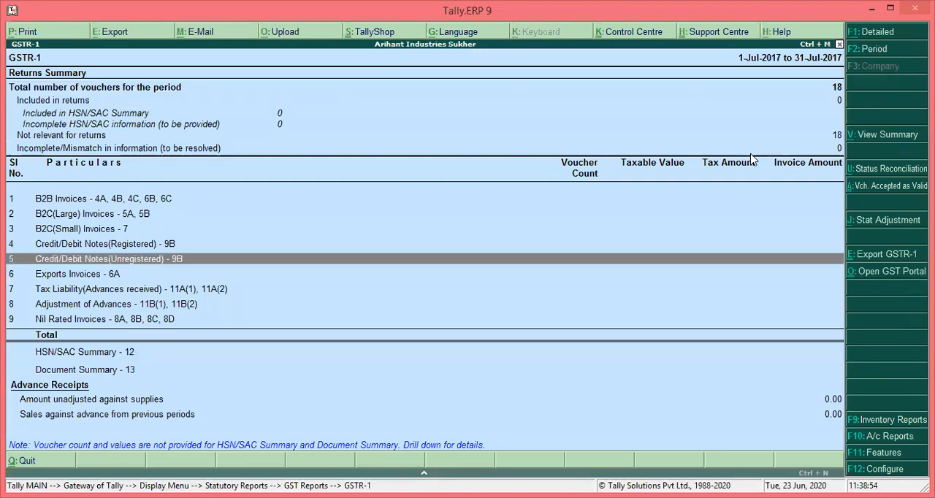
pyautogui.press('Escape')
# Open the GSTR-2 report and examine the inward supply lines, including Nil Rated Invoices, before leaving it
pyautogui.press('2')
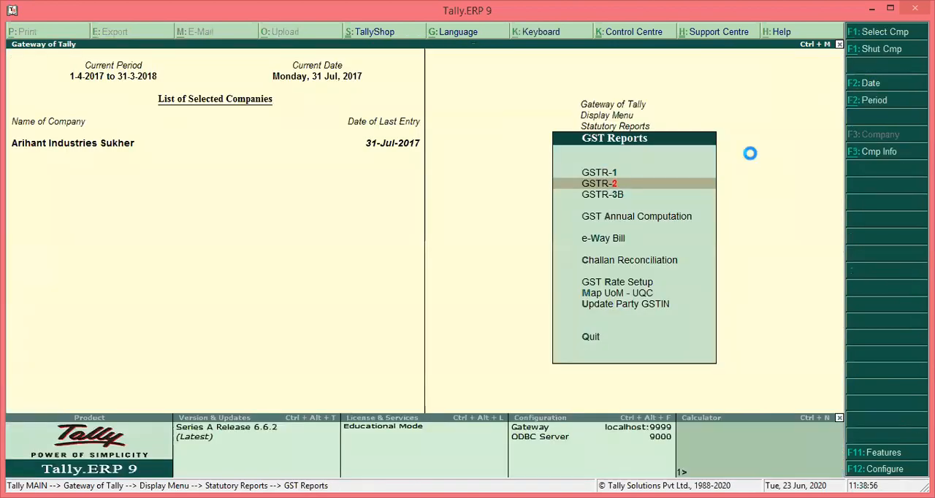
pyautogui.press('Down')
pyautogui.press('Down')
pyautogui.press('Down')
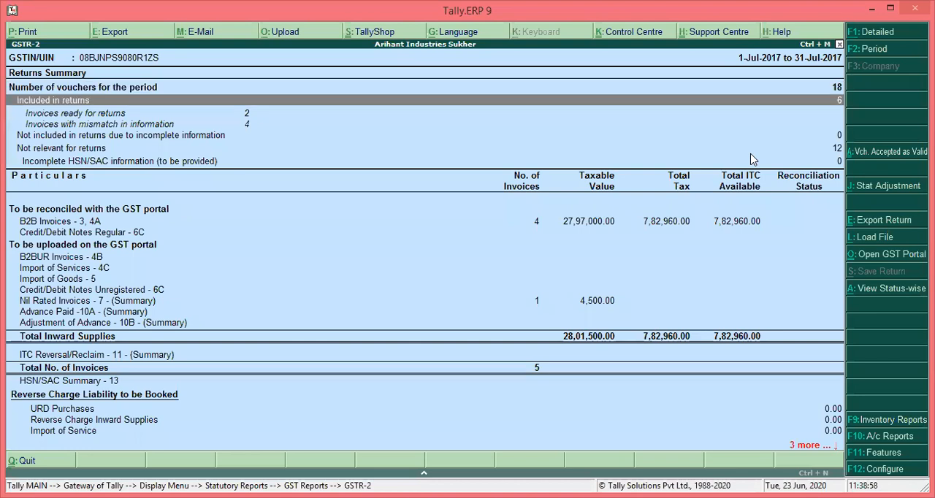
pyautogui.press('Down')
pyautogui.press('Down')
pyautogui.press('Down')
pyautogui.press('Down')
pyautogui.press('Down')
pyautogui.press('Down')
pyautogui.press('Down')
pyautogui.press('Down')
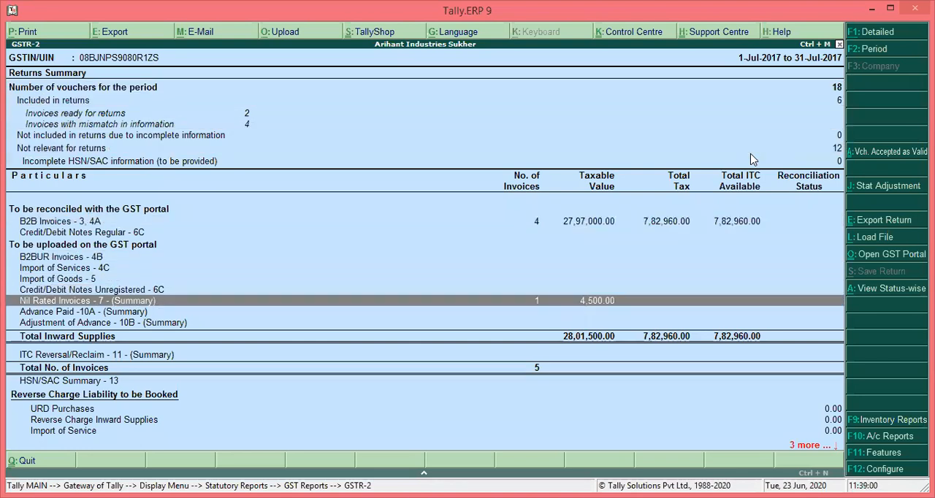
pyautogui.press('Down')
pyautogui.press('Down')
pyautogui.press('Down')
pyautogui.press('Down')
pyautogui.press('Down')
pyautogui.press('Down')
pyautogui.press('Down')
pyautogui.press('Escape')
# Open the GSTR-3B report and examine the reverse charge liability details of URD Purchases, returning to the summary
pyautogui.press('3')
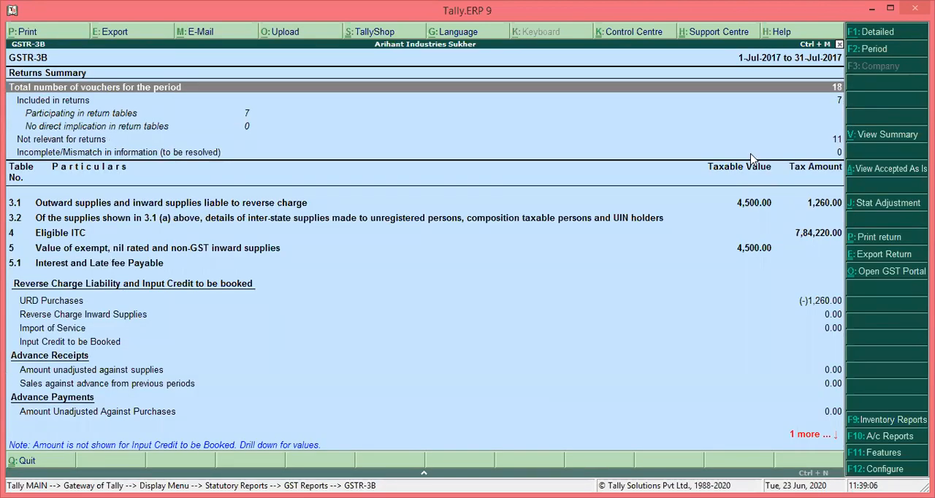
pyautogui.press('Down')
pyautogui.press('Down')
pyautogui.press('Down')
pyautogui.press('Down')
pyautogui.press('Down')
pyautogui.press('Up')
pyautogui.press('Down')
pyautogui.press('Down')
pyautogui.press('Down')
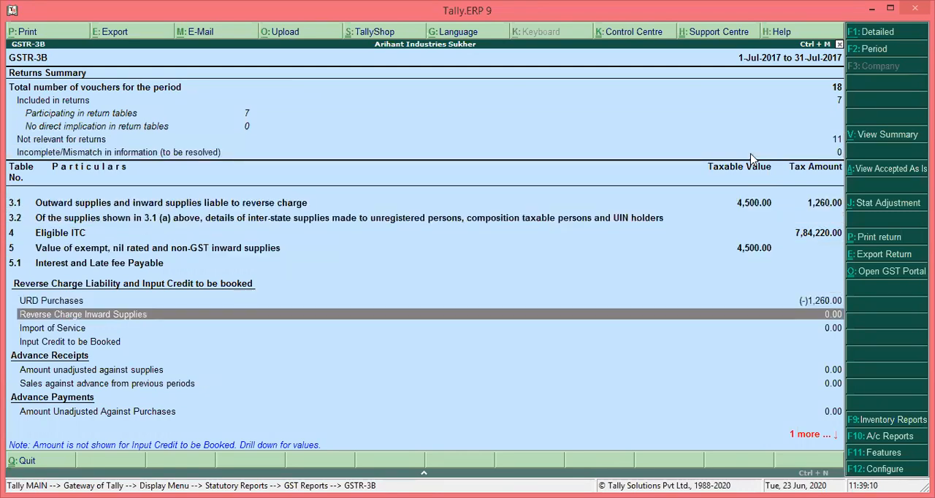
pyautogui.press('Up')
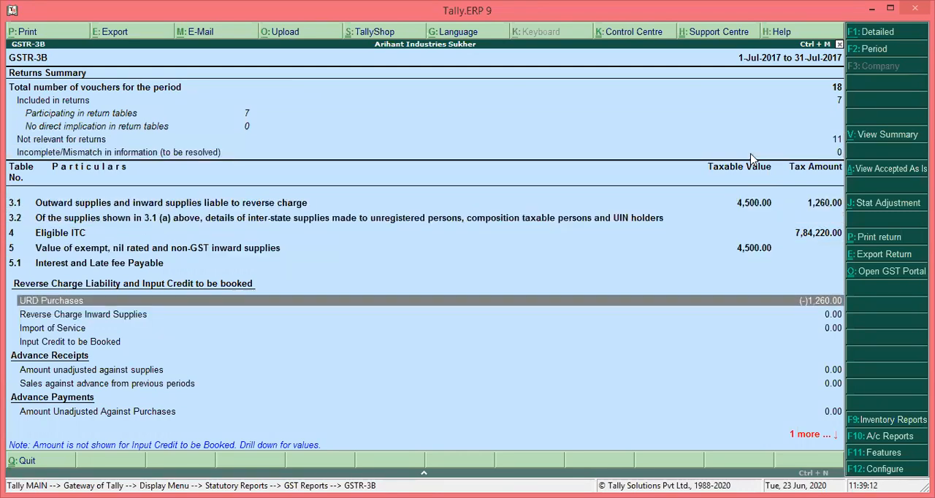
pyautogui.press('Return')
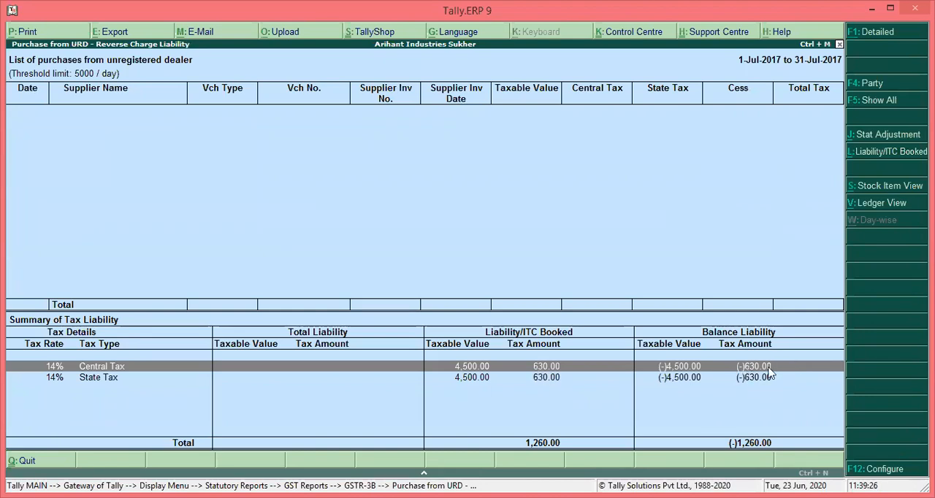
pyautogui.press('Escape')
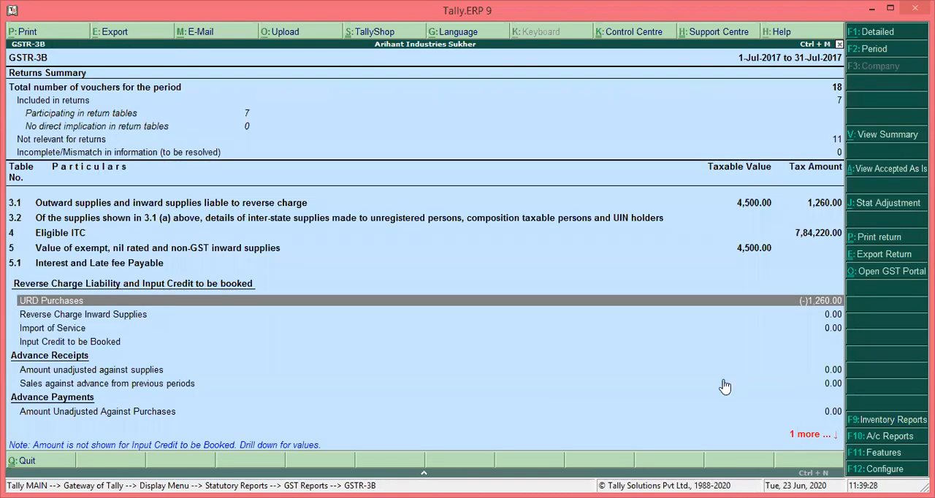
# Review the remaining GSTR-3B lines, including Input Credit to be Booked, and return to the Gateway of Tally
pyautogui.press('Down')
pyautogui.press('Down')
pyautogui.press('Down')
pyautogui.press('Down')
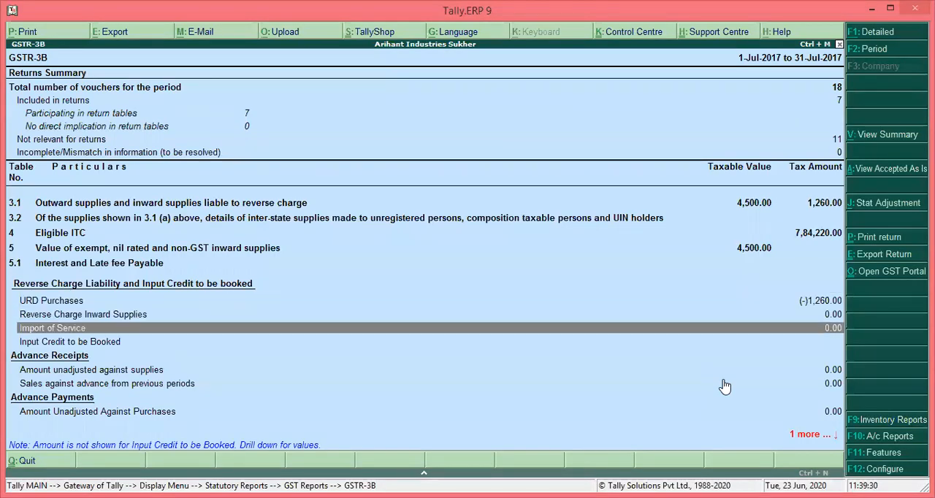
pyautogui.press('Down')
pyautogui.press('Down')
pyautogui.press('Down')
pyautogui.press('Up')
pyautogui.press('Up')
pyautogui.press('Up')
pyautogui.press('Up')
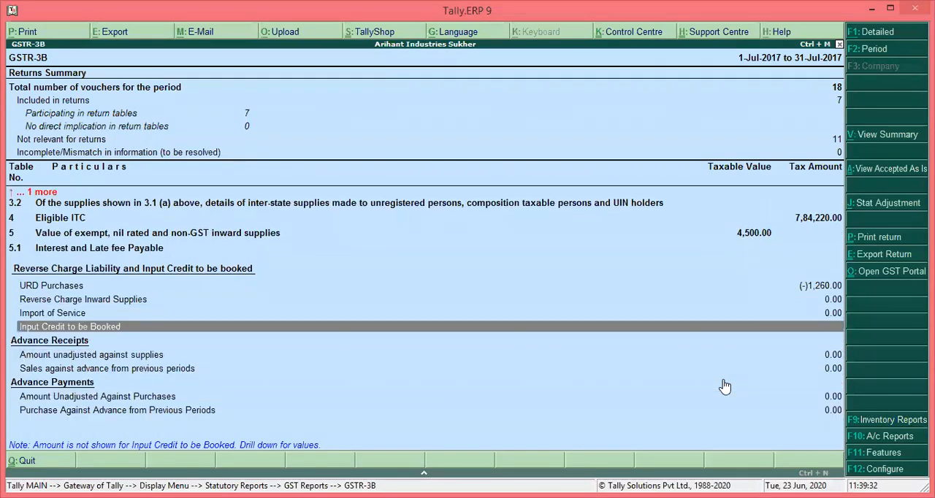
pyautogui.press('pageup')
pyautogui.press('pageup')
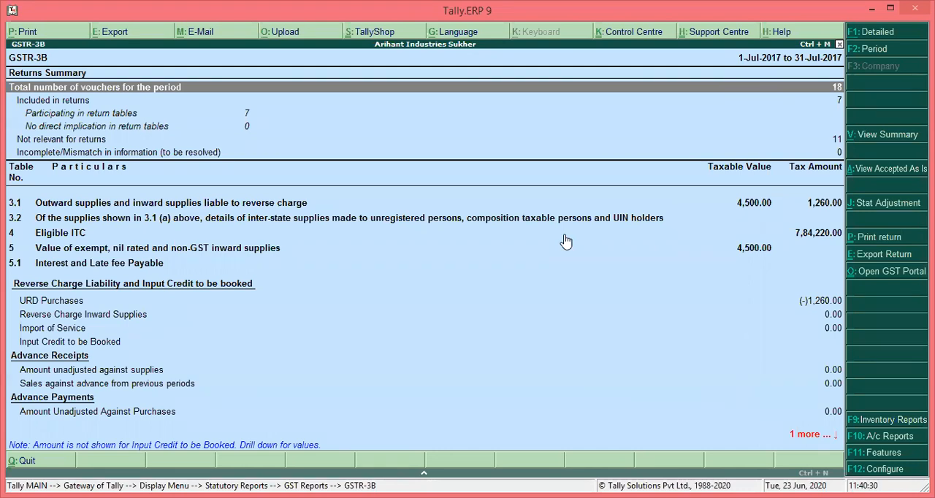
pyautogui.press('Escape')
pyautogui.press('Escape')
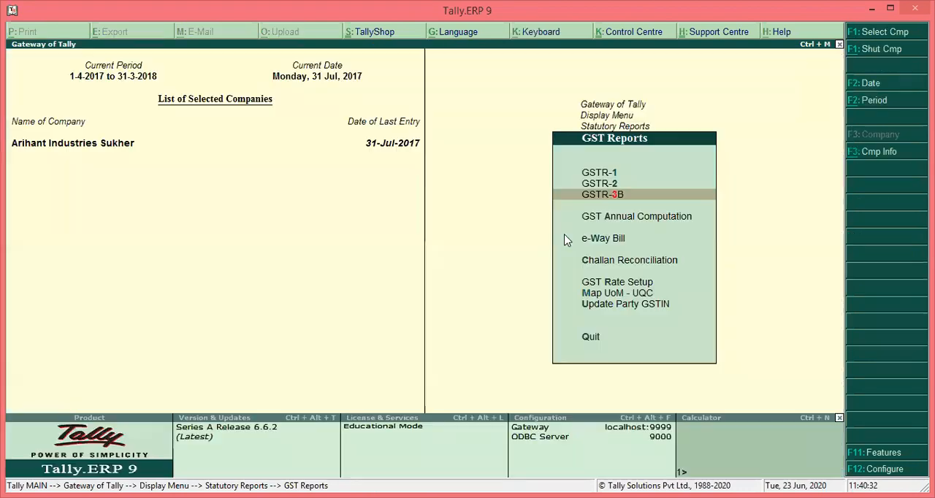
pyautogui.press('Escape')
pyautogui.press('Escape')
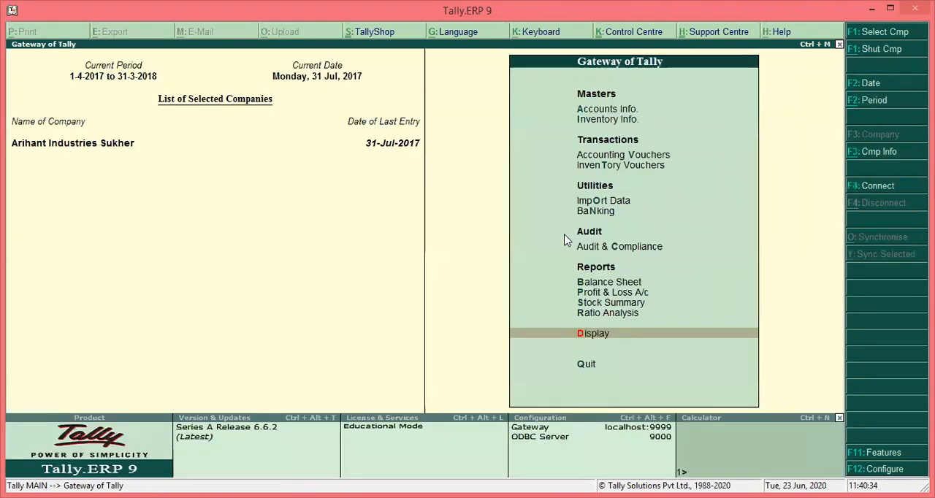
# Show the balance sheet in detailed form and go to the Duties & Taxes line under Current Liabilities
pyautogui.press('b')
pyautogui.hotkey('alt', 'F1')
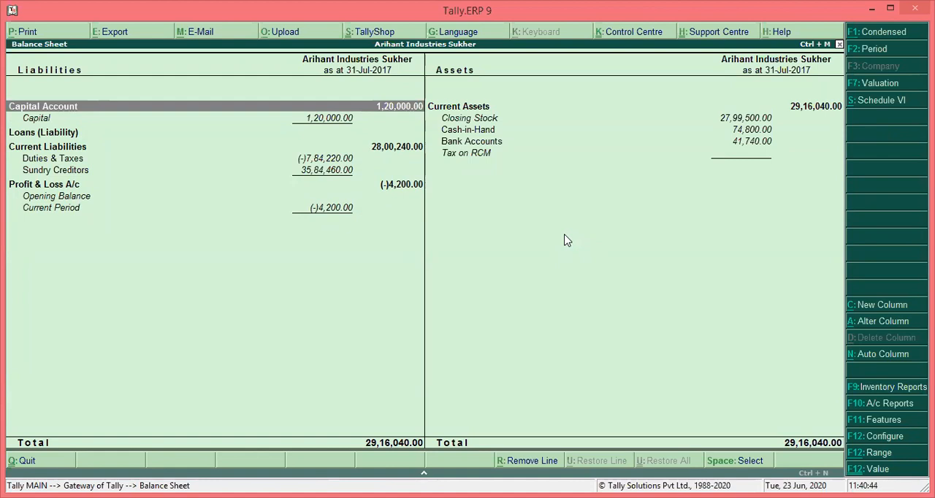
pyautogui.press('Down')
pyautogui.press('Down')
pyautogui.press('Down')
pyautogui.press('Down')
pyautogui.press('Down')
pyautogui.press('Down')
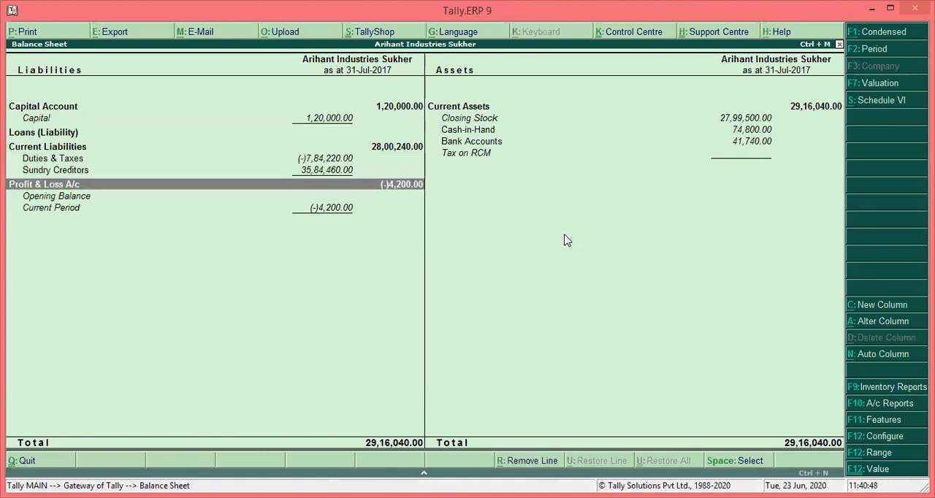
pyautogui.press('Up')
pyautogui.press('Up')
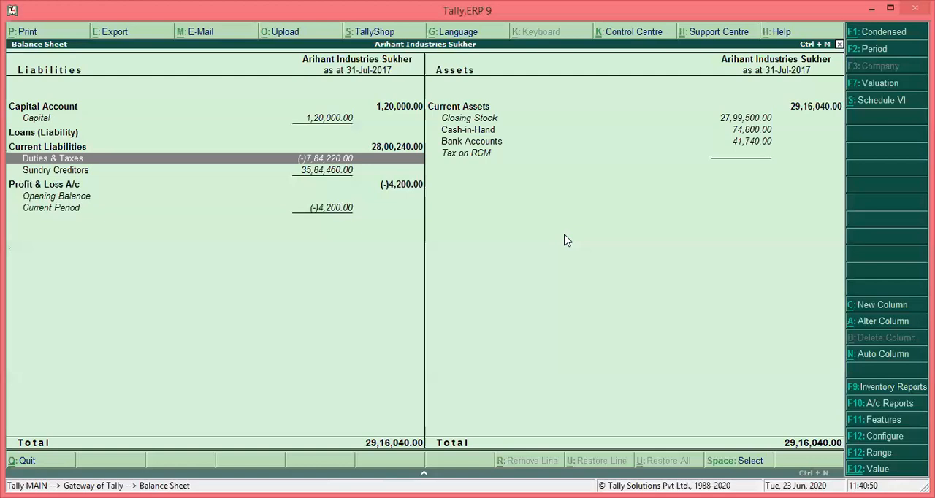